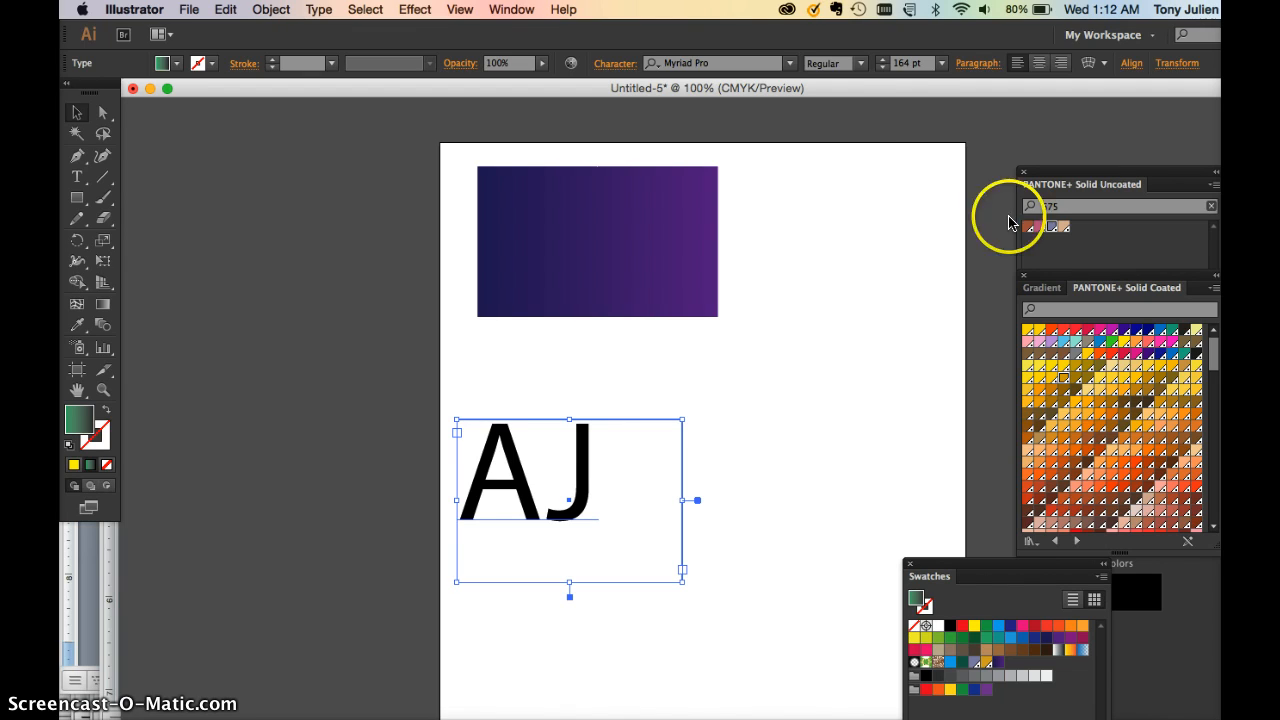
Move the AJ lettering up and right under the purple rectangle, then browse the type tools
drag(501, 505, 633, 409)
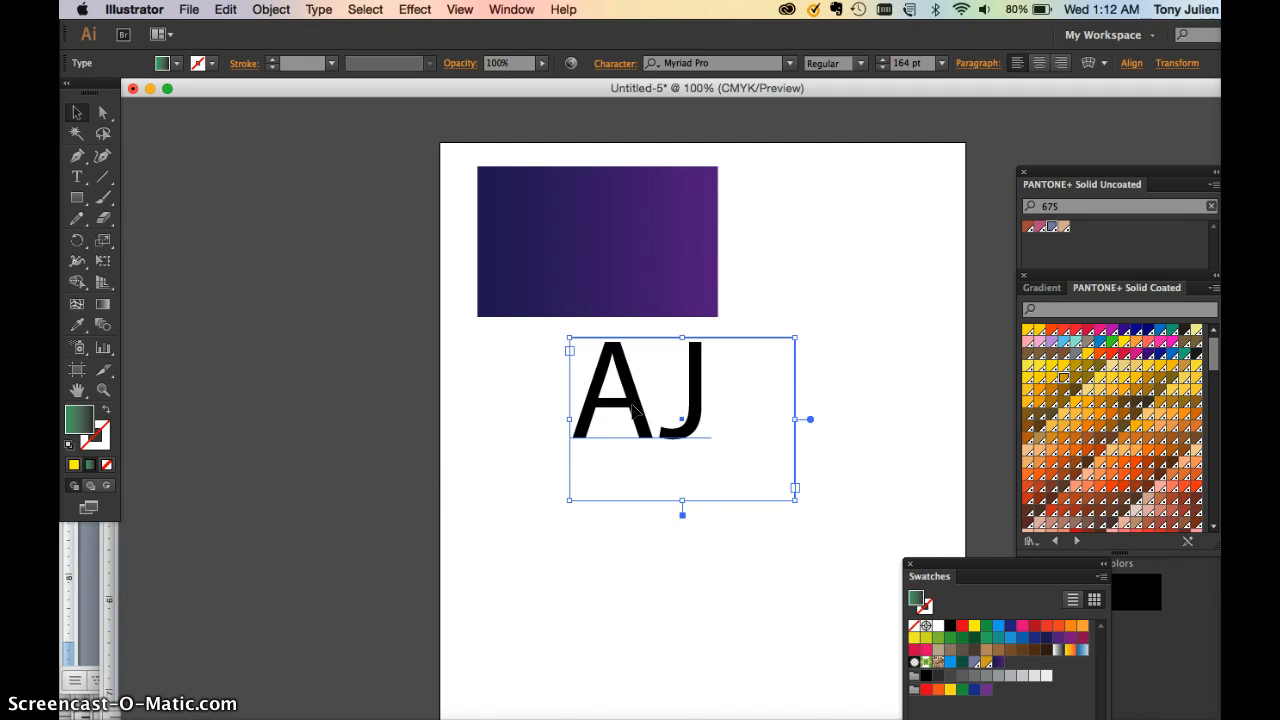
click(76, 176)
drag(80, 178, 168, 226)
drag(310, 333, 528, 434)
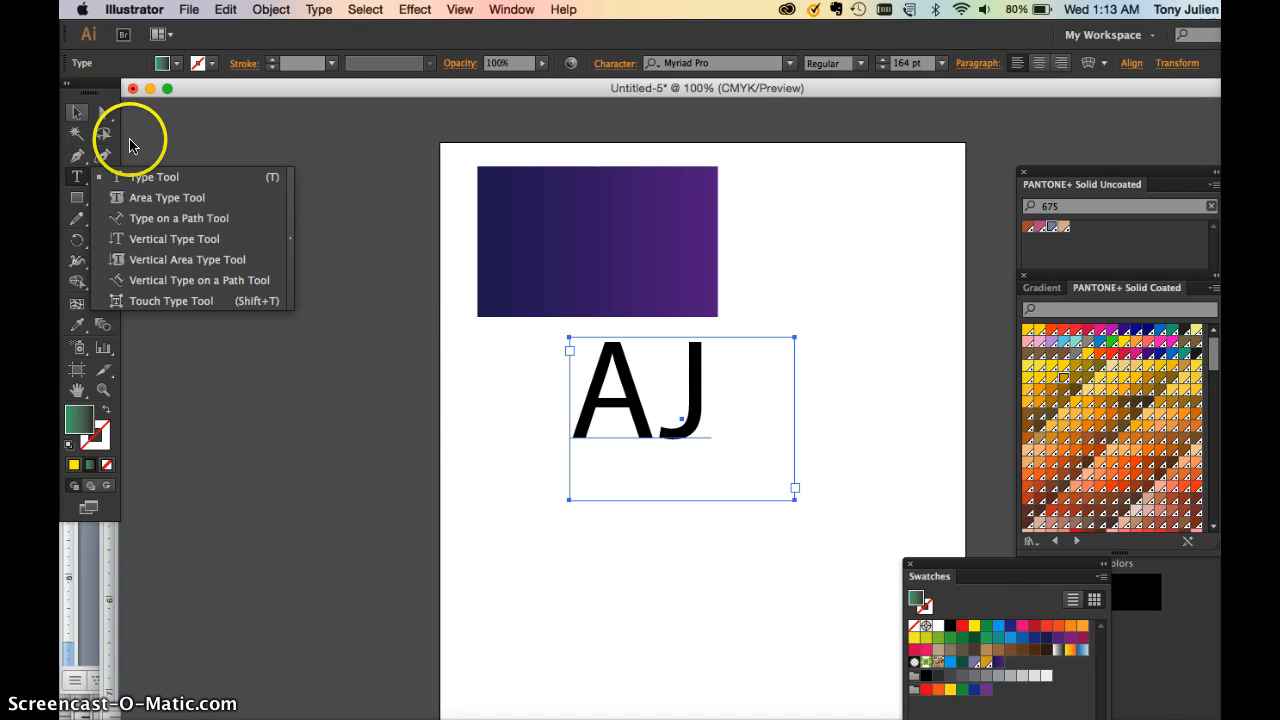
Try placing a text insertion point, then go back to the Selection tool and reselect AJ
drag(129, 146, 486, 357)
click(487, 360)
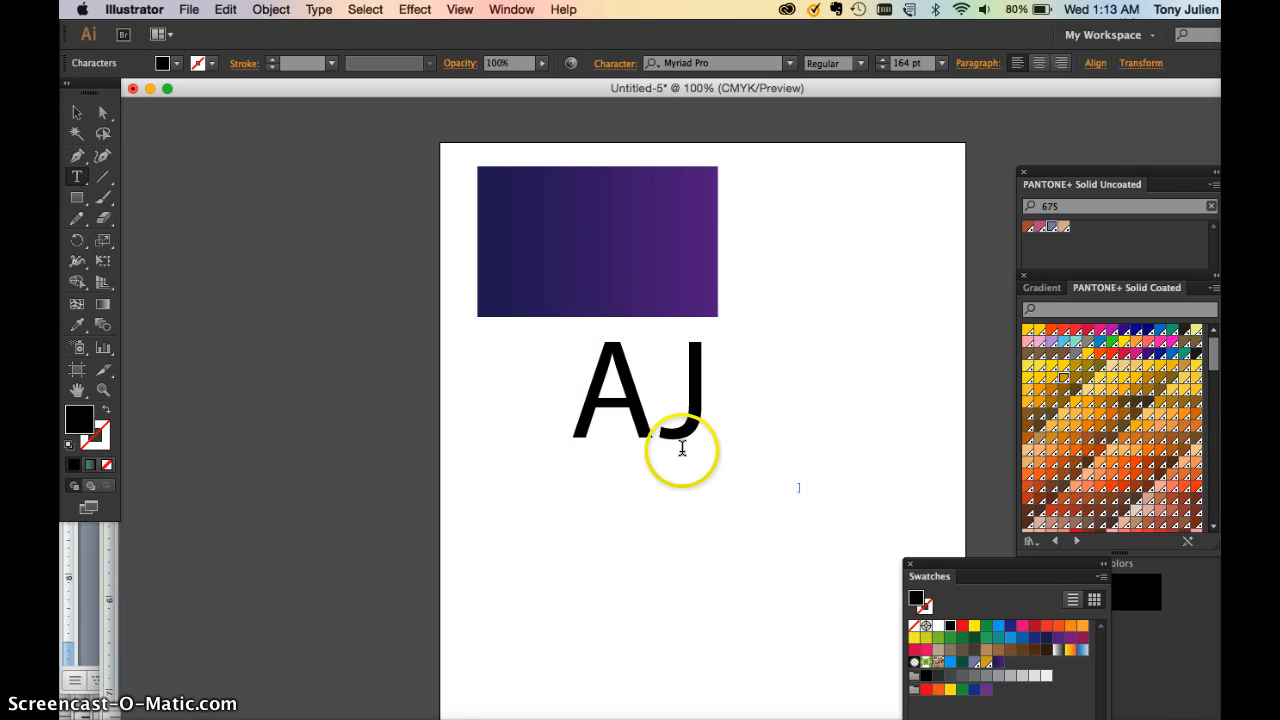
click(77, 113)
click(627, 403)
click(600, 277)
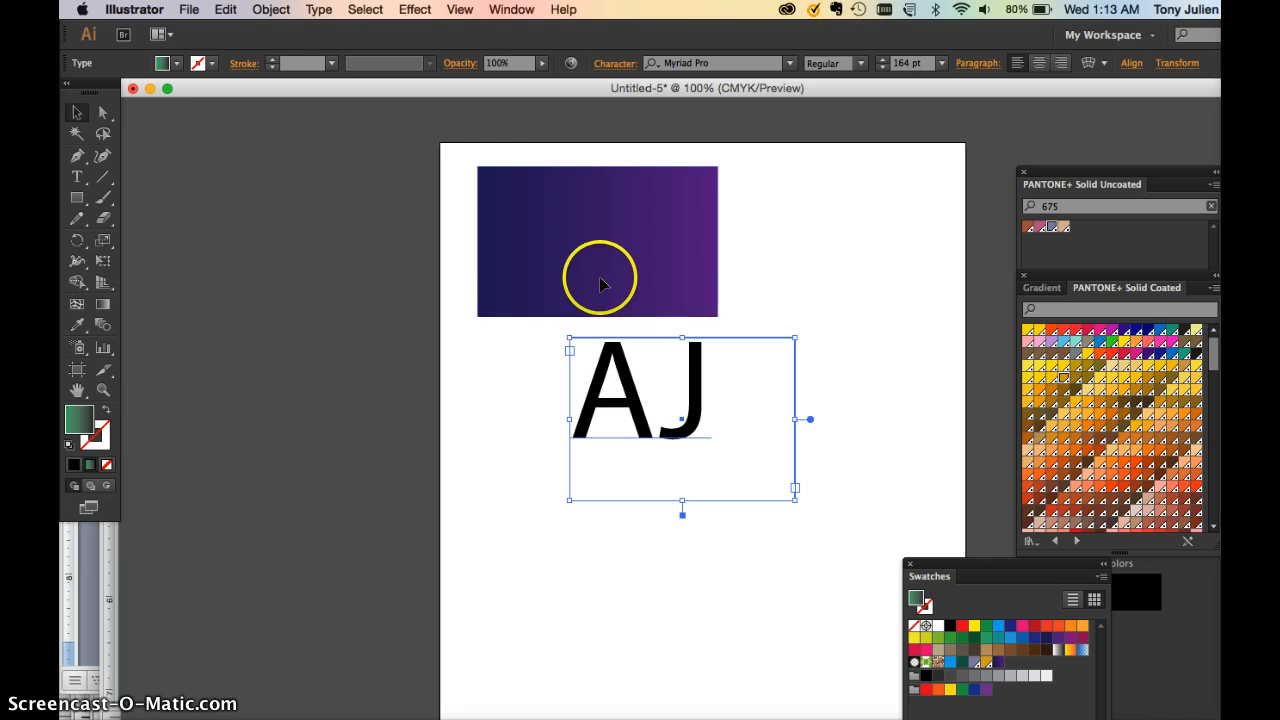
Show the Character panel from the Window menu and float it over the canvas
click(511, 9)
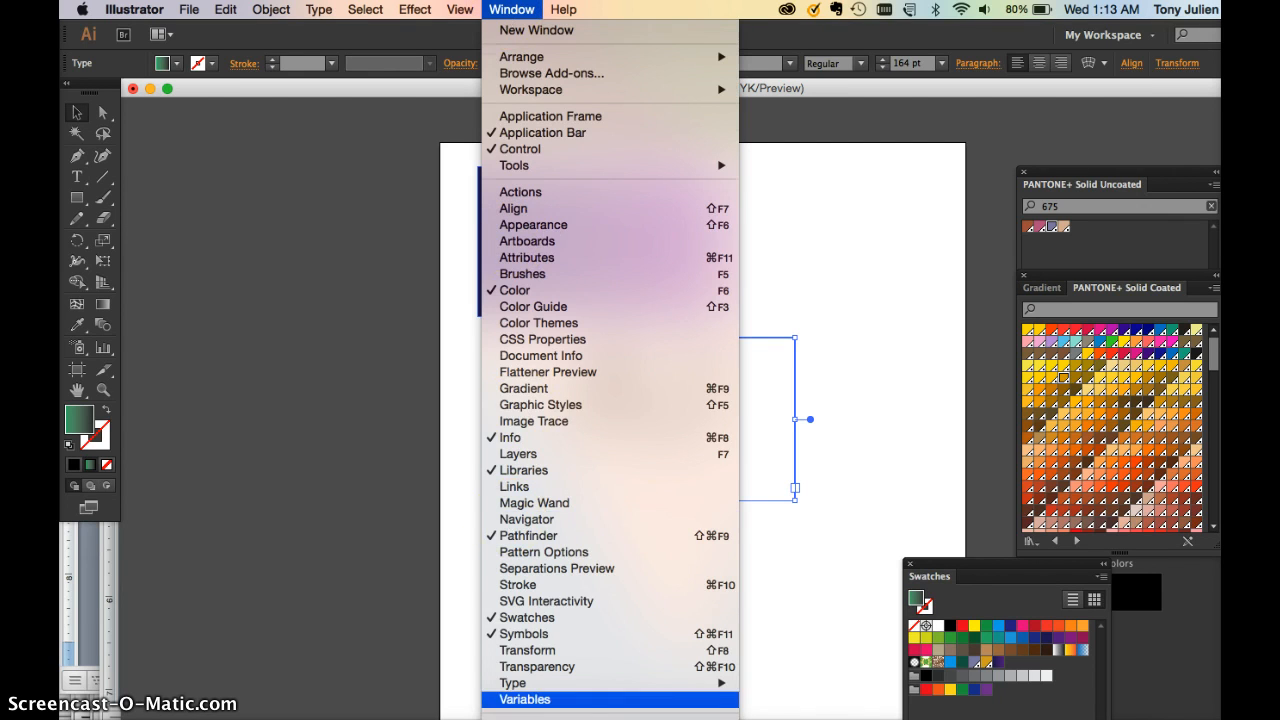
mouse_move(521, 611)
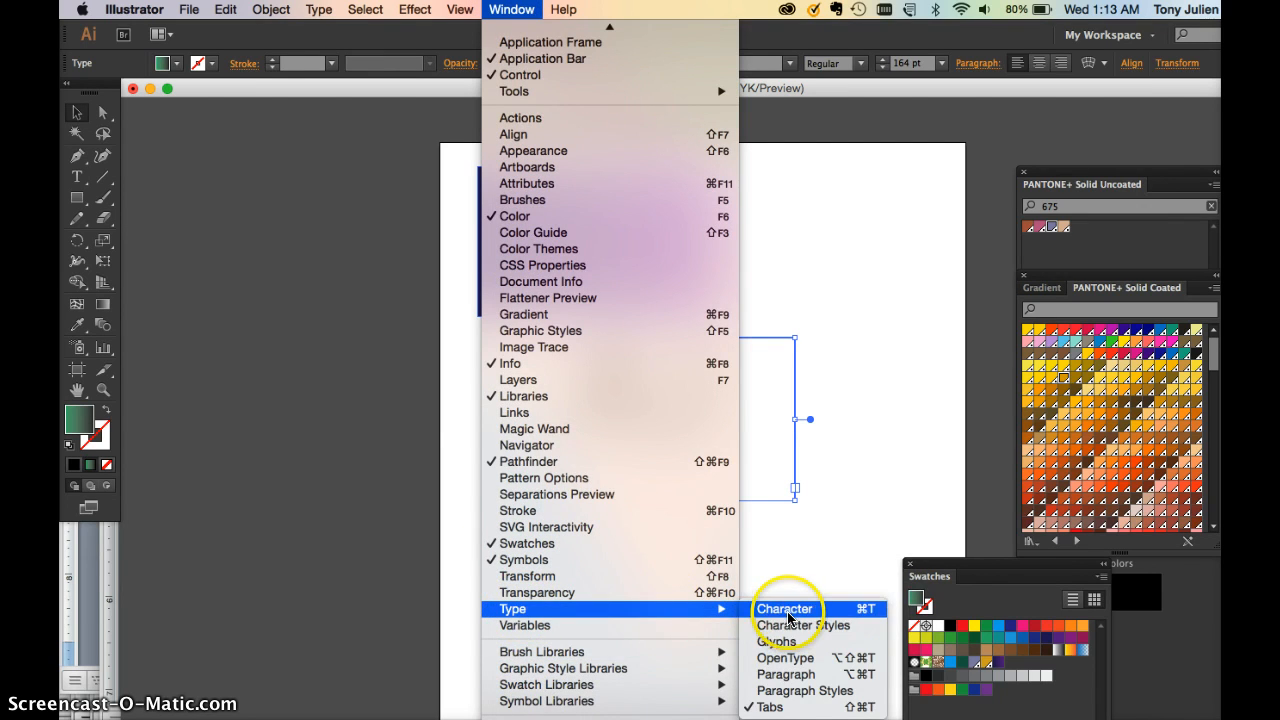
click(787, 612)
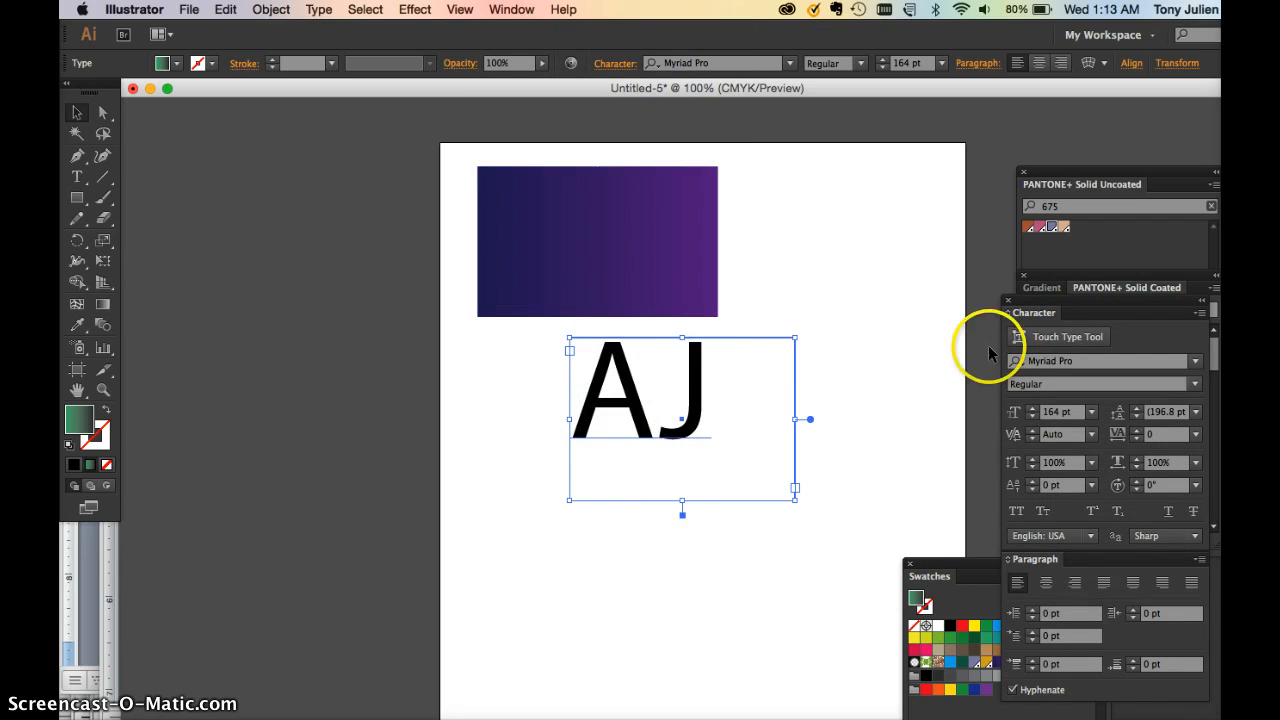
drag(1029, 296, 842, 145)
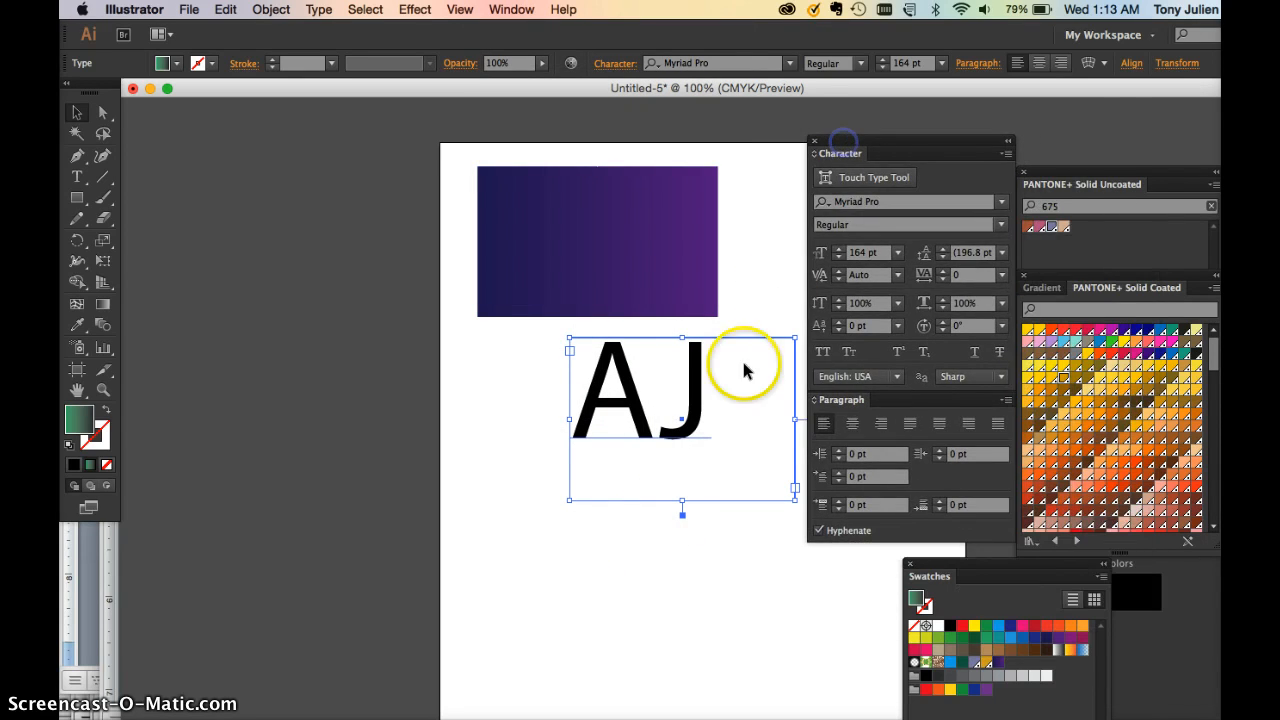
Zoom to 150%, select both AJ letters and raise the font size to 184 pt
key(super+equal)
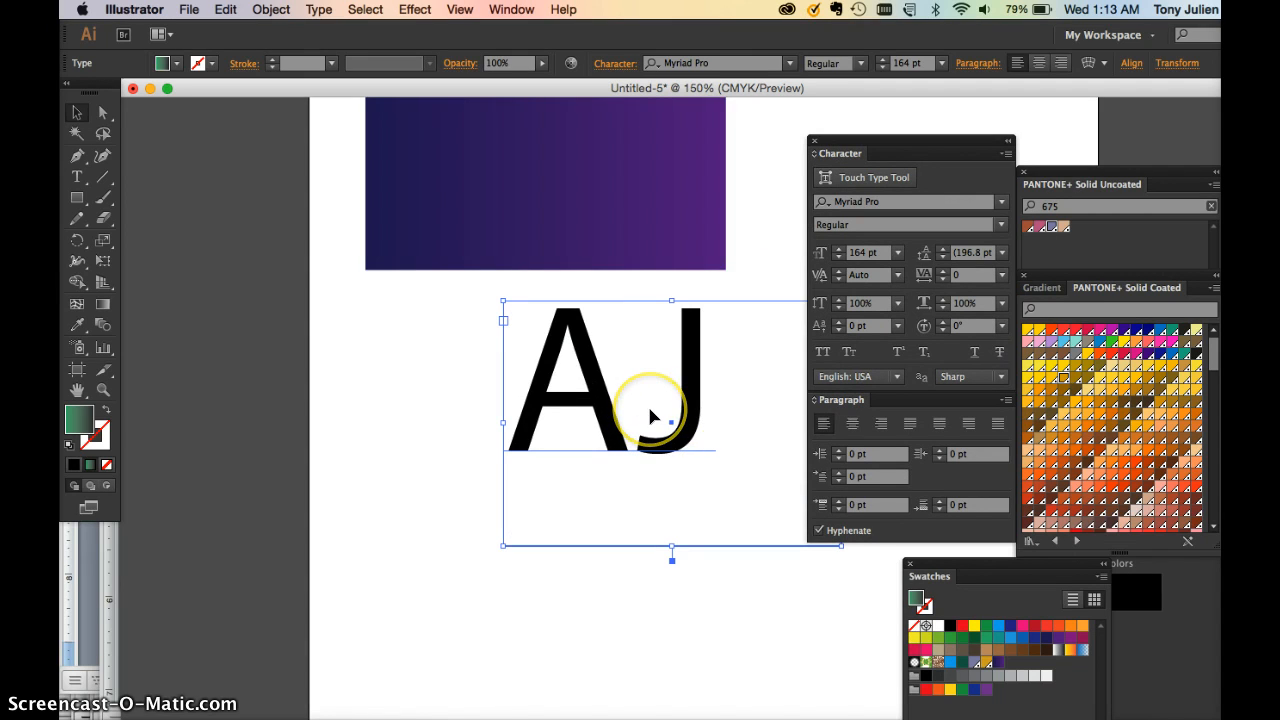
drag(650, 415, 418, 412)
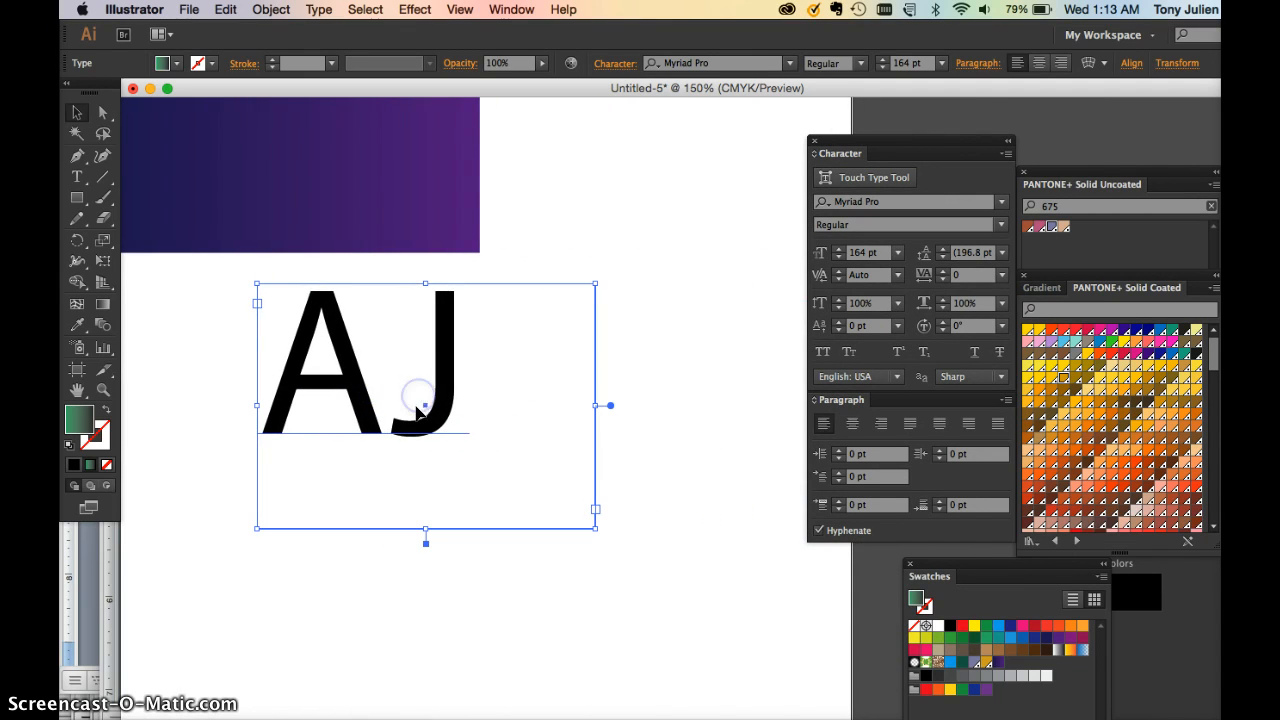
click(404, 416)
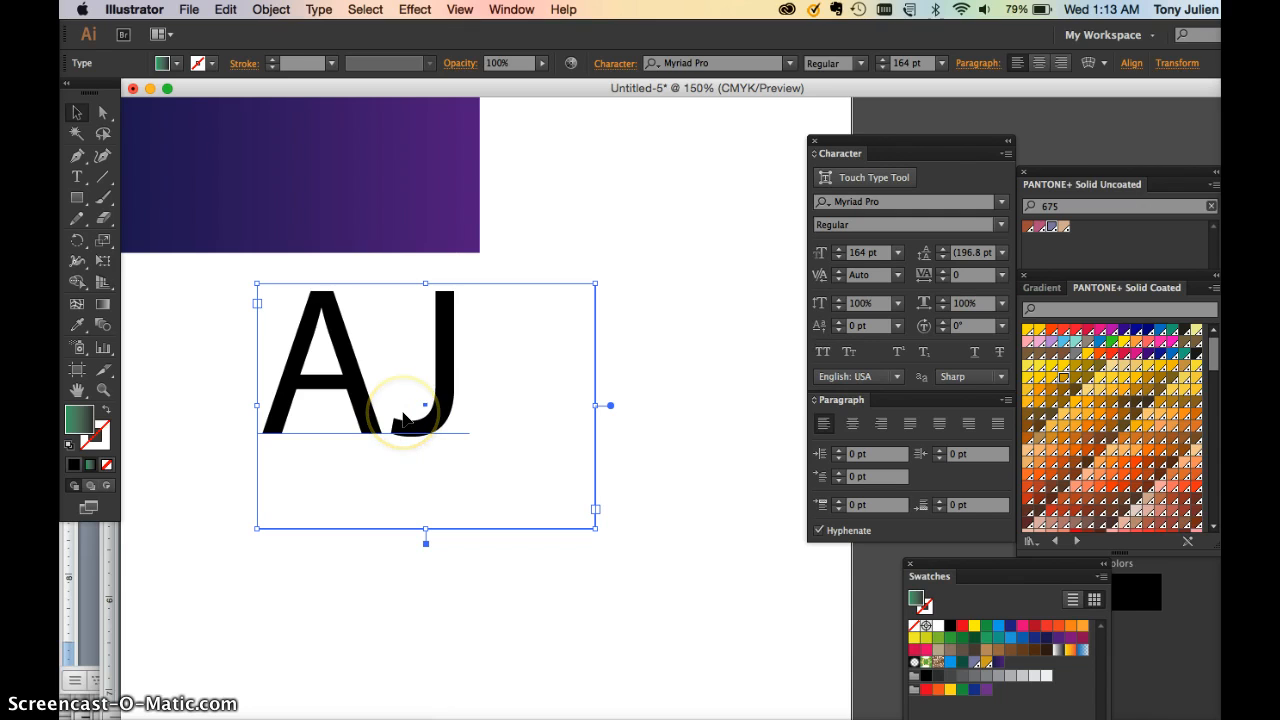
click(404, 418)
drag(468, 411, 206, 398)
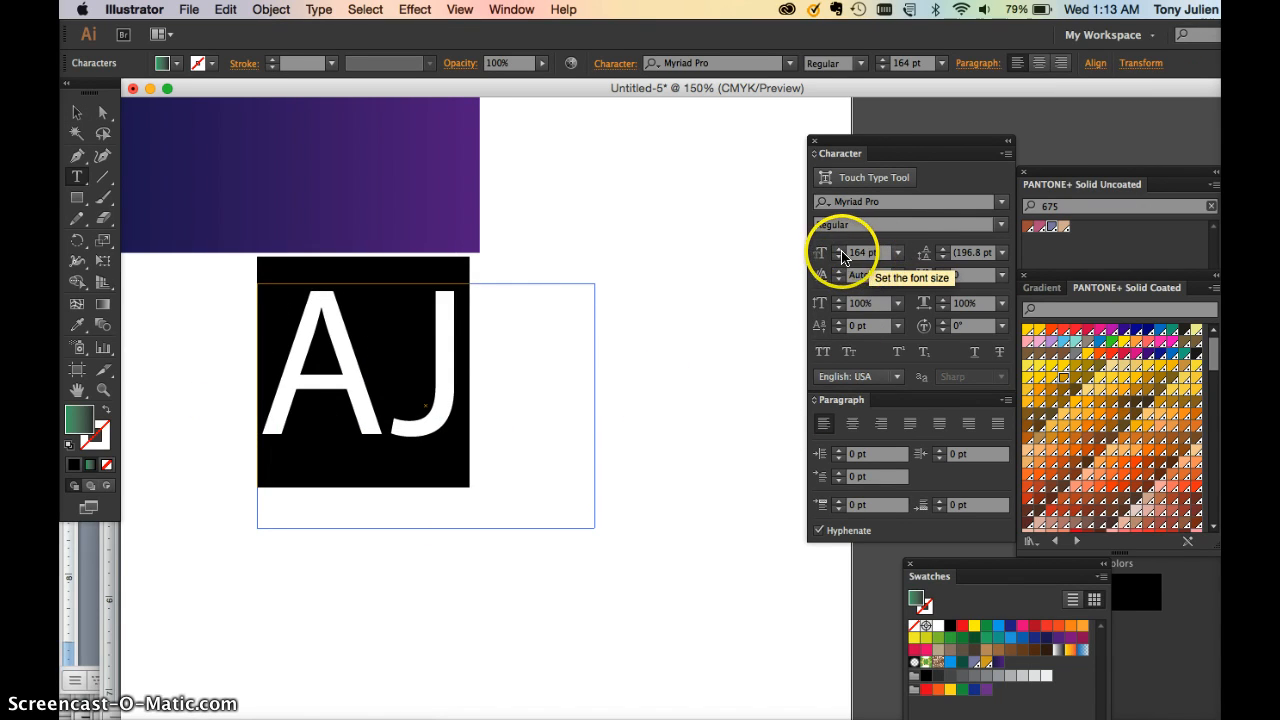
drag(840, 256, 859, 258)
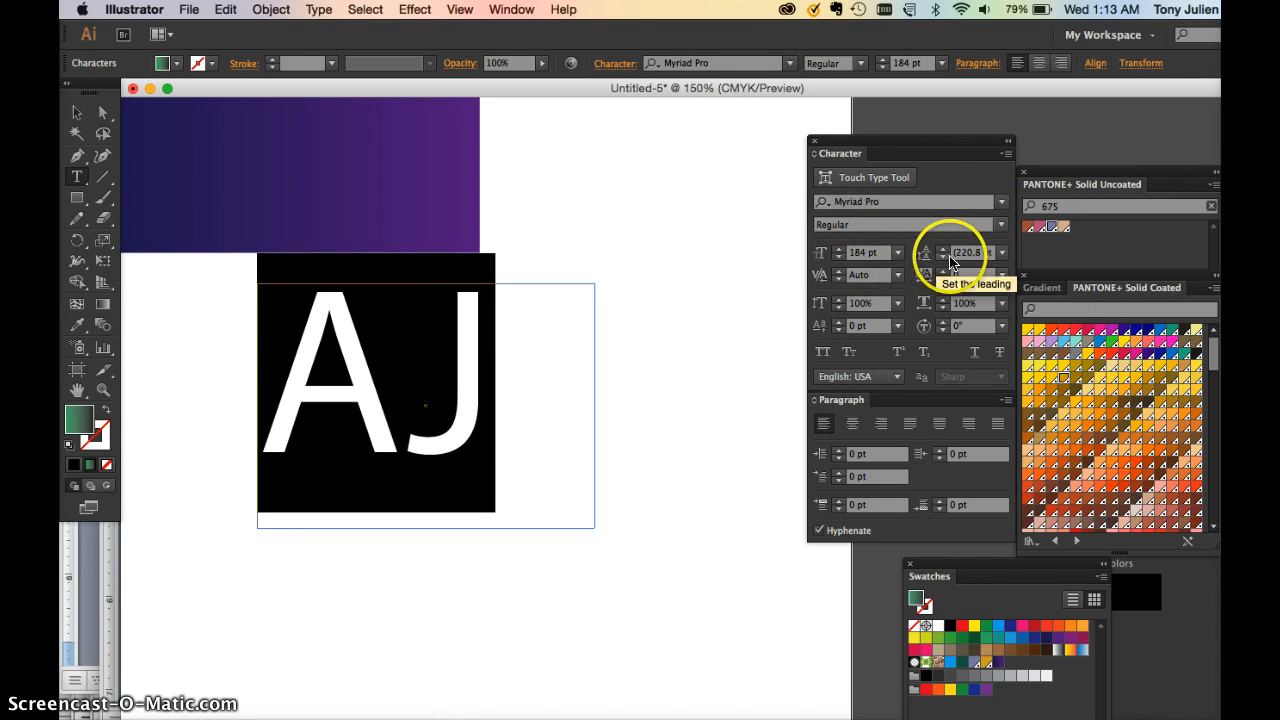
click(78, 112)
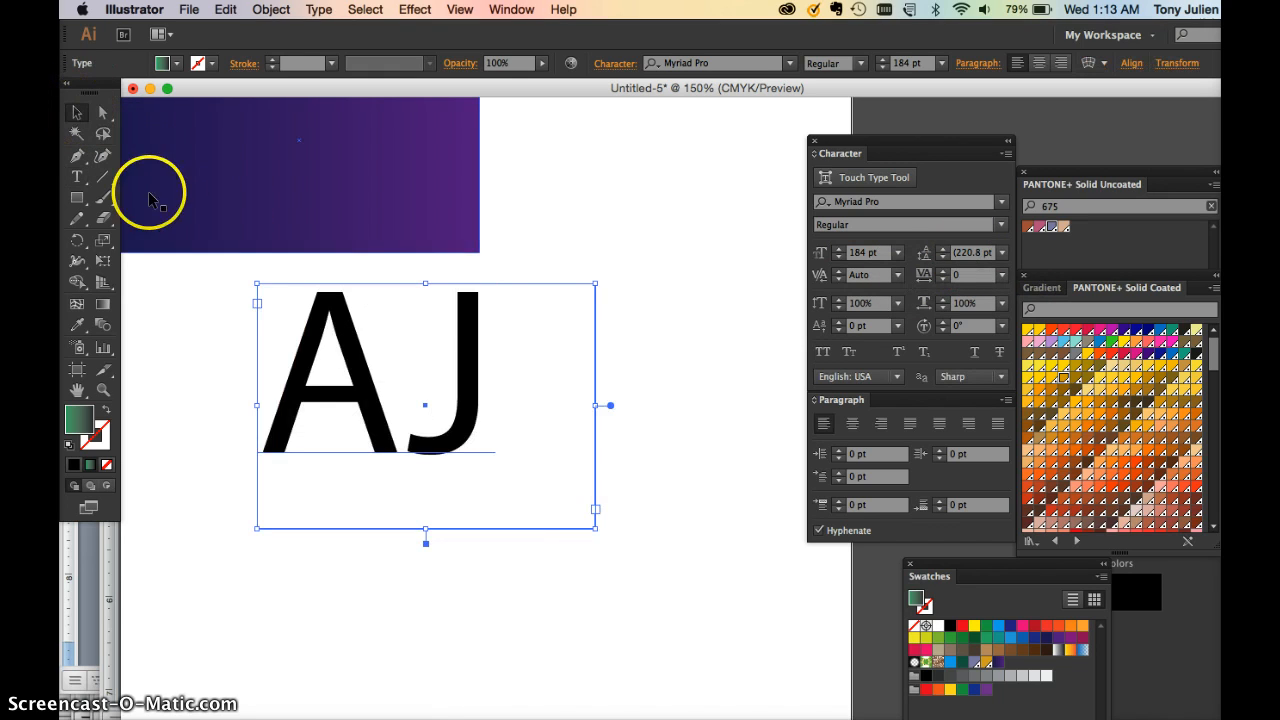
Enlarge the frame, replace AJ with the typed first name and set it to 160 pt
drag(595, 528, 712, 631)
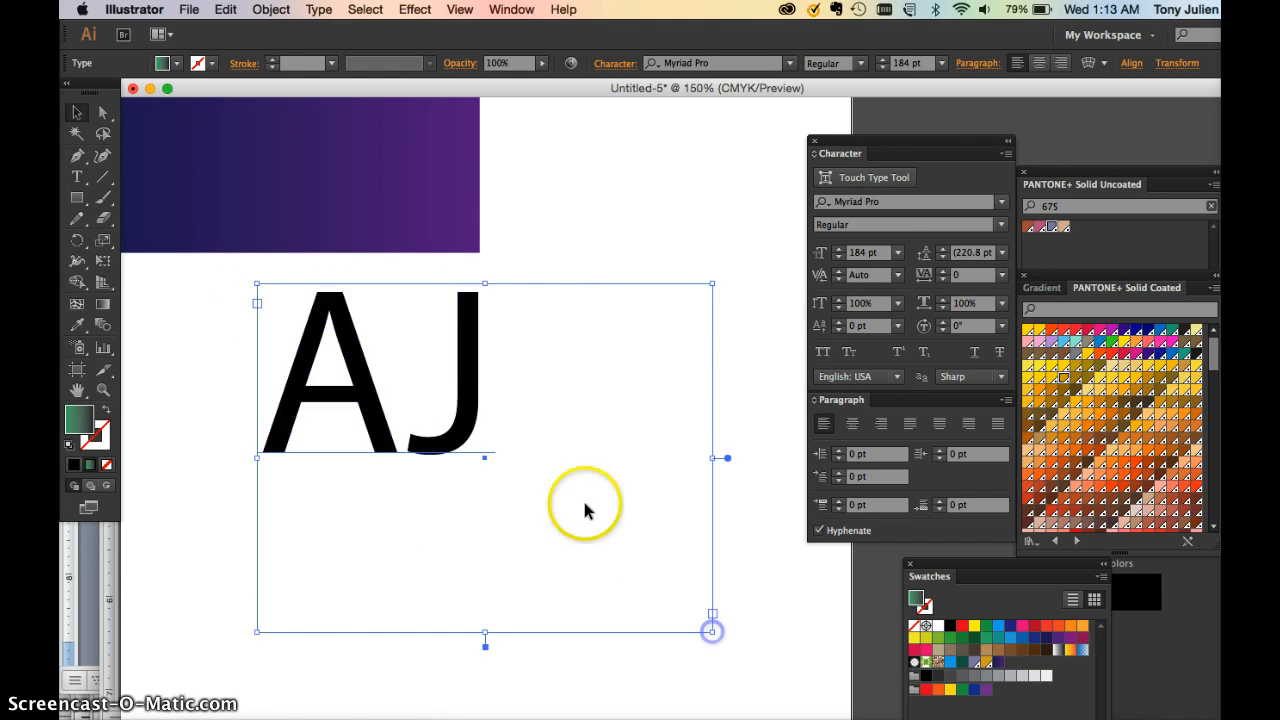
double_click(294, 403)
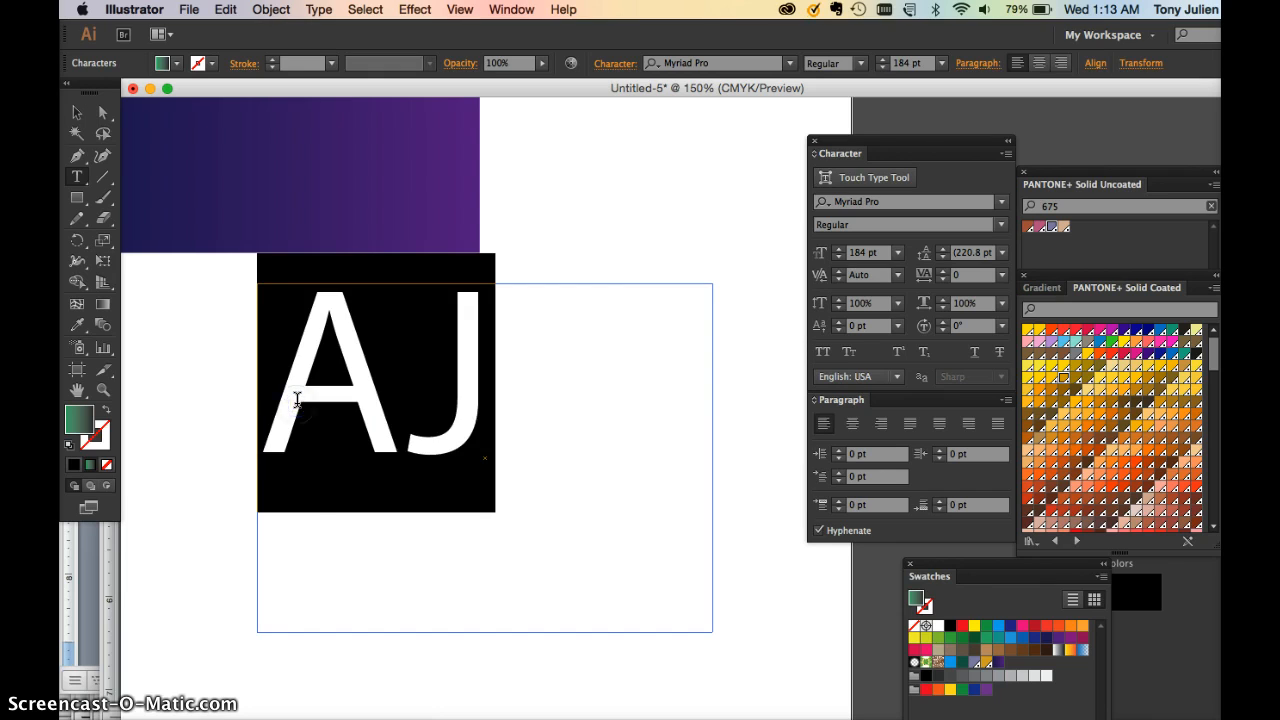
text(Ton)
key(super+a)
key(super+shift+comma)
key(super+shift+comma)
key(super+shift+comma)
key(super+shift+comma)
key(super+shift+comma)
key(super+shift+comma)
key(super+shift+comma)
key(super+shift+comma)
key(super+shift+comma)
key(super+shift+comma)
key(super+shift+comma)
key(super+shift+comma)
click(1137, 88)
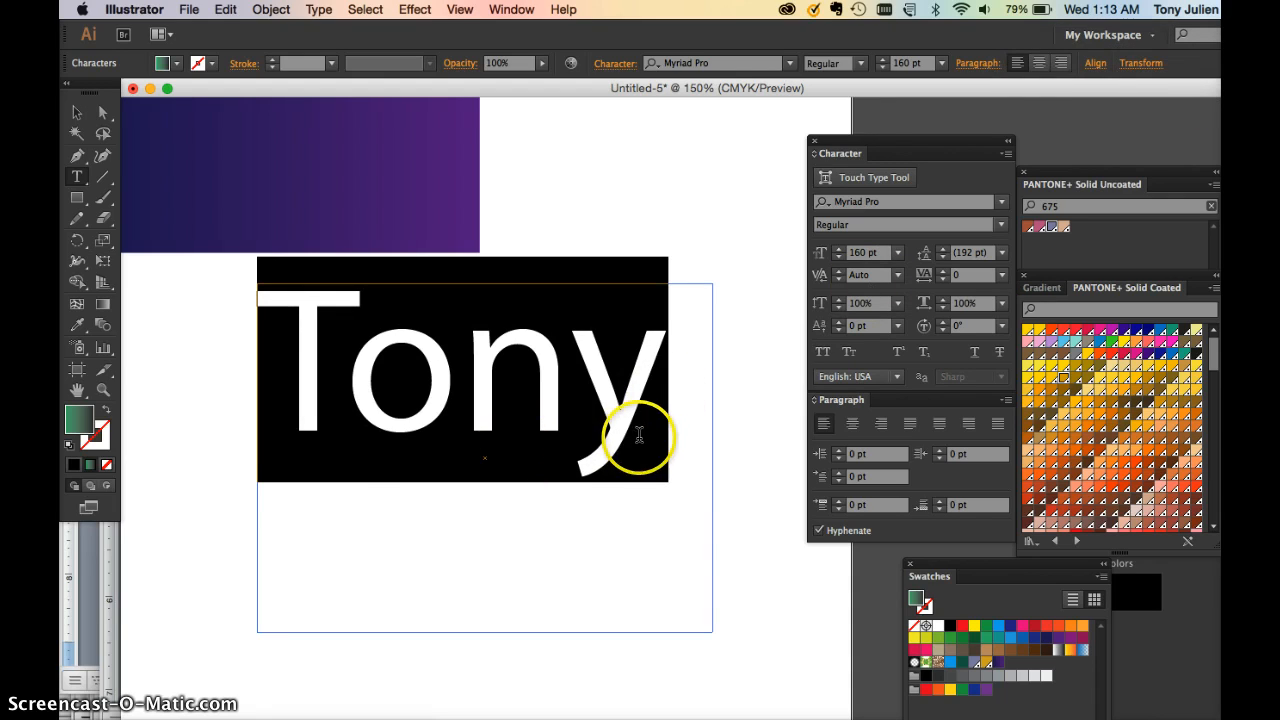
click(639, 432)
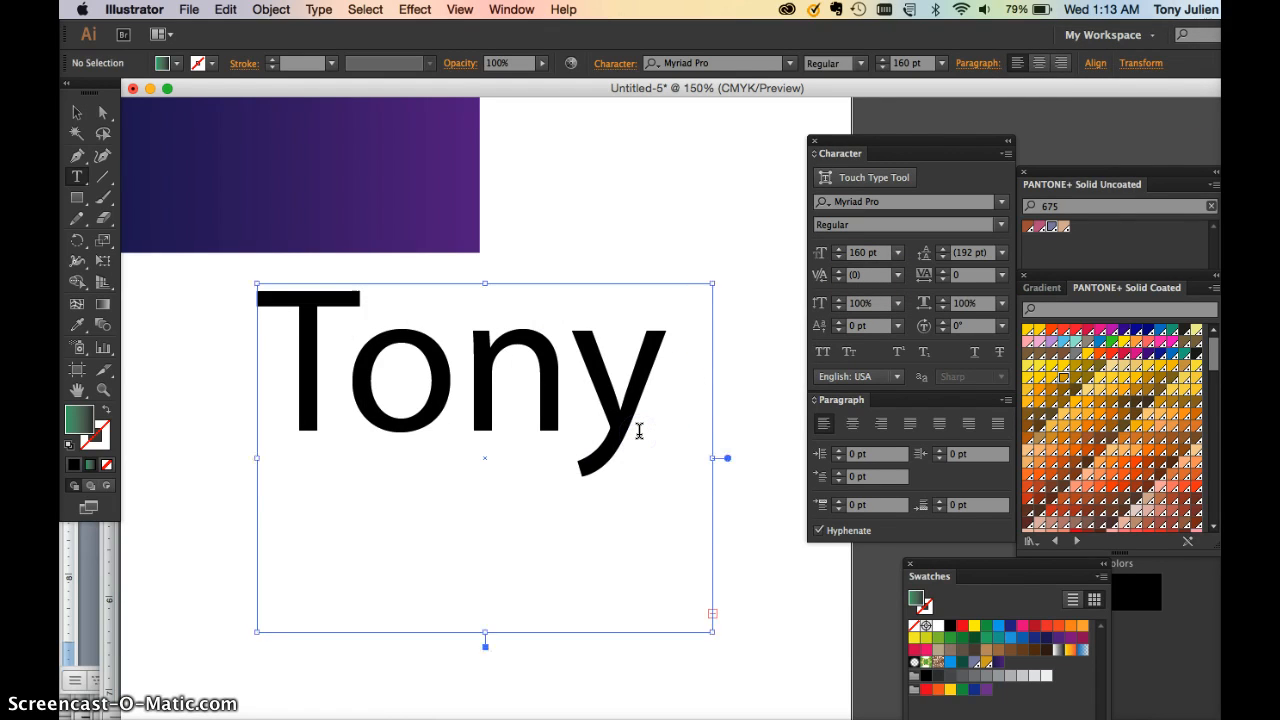
Zoom back to 100% and enlarge the text frame so the surname shows on a second line
key(super+minus)
drag(686, 551, 714, 557)
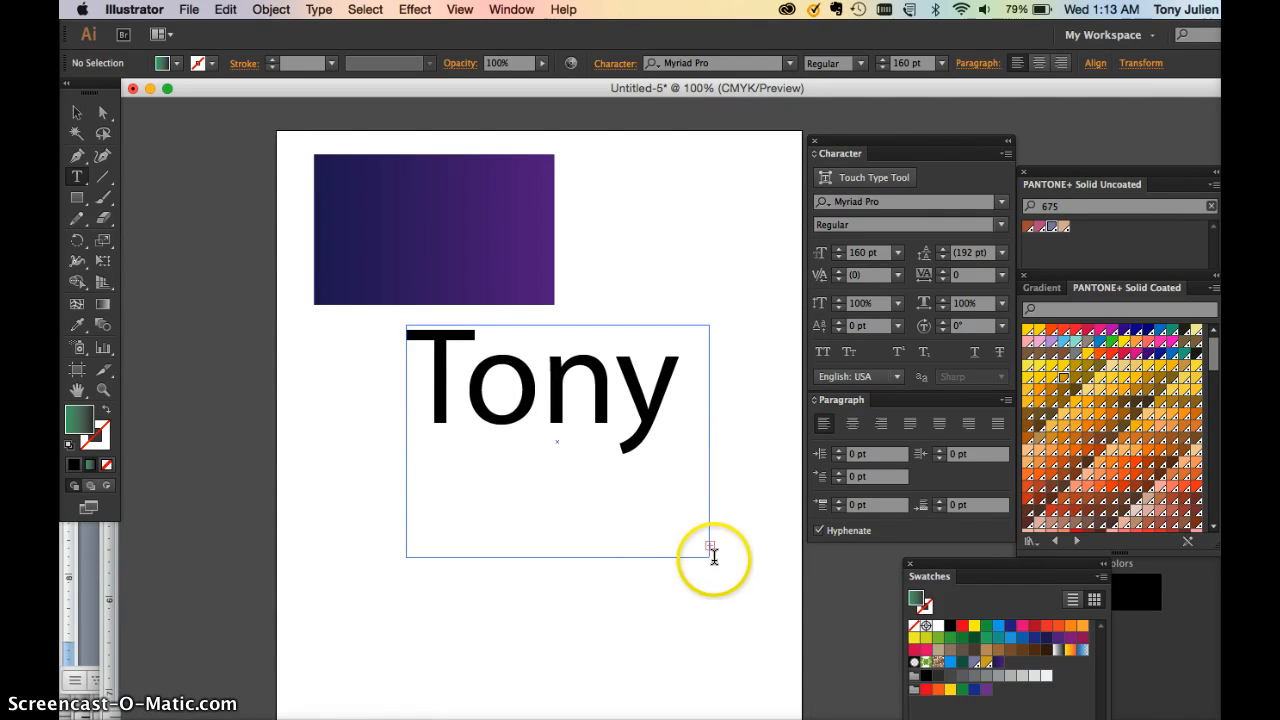
click(78, 113)
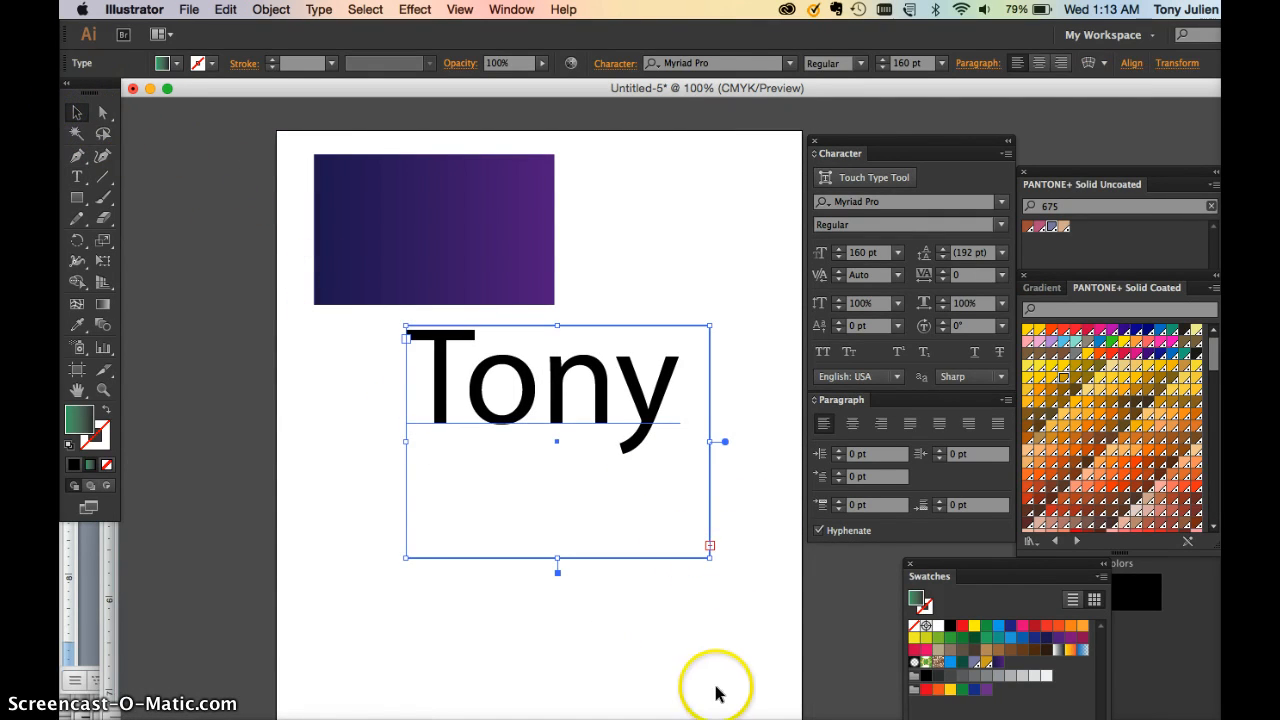
drag(709, 558, 802, 686)
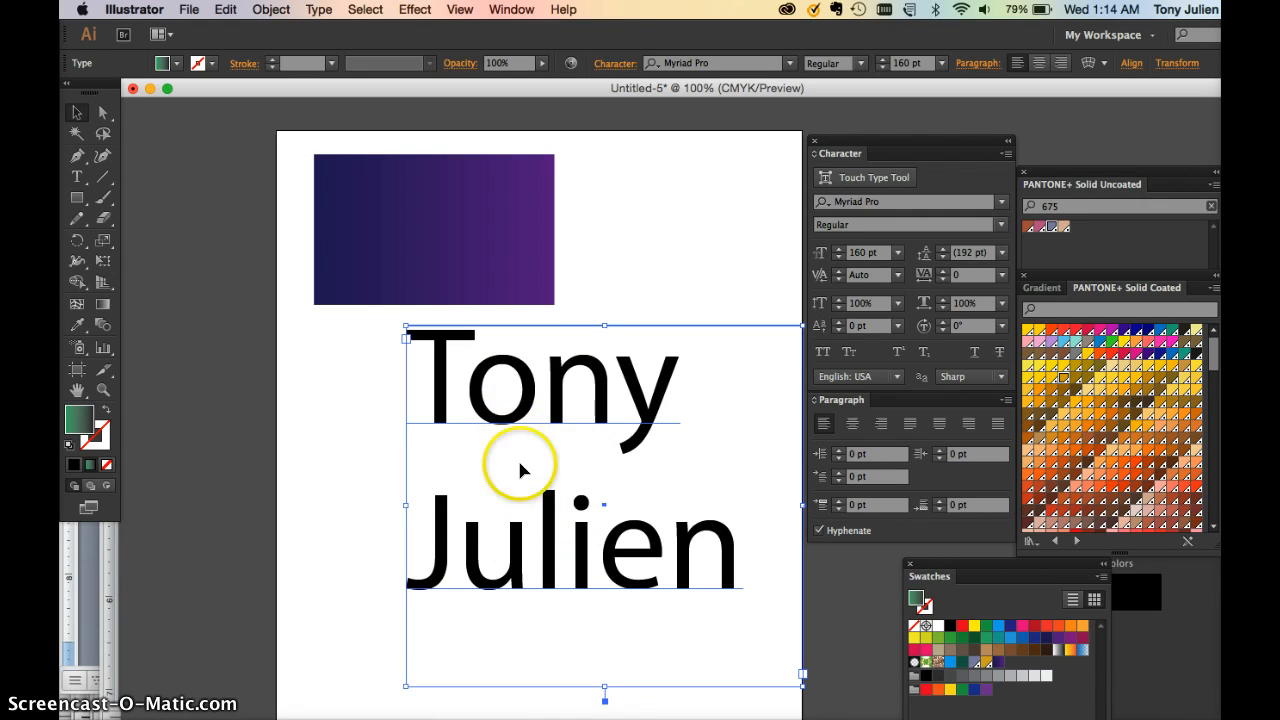
Try leading presets of 11 pt and 72 pt, then step the leading down toward 150 pt
click(997, 253)
click(1022, 412)
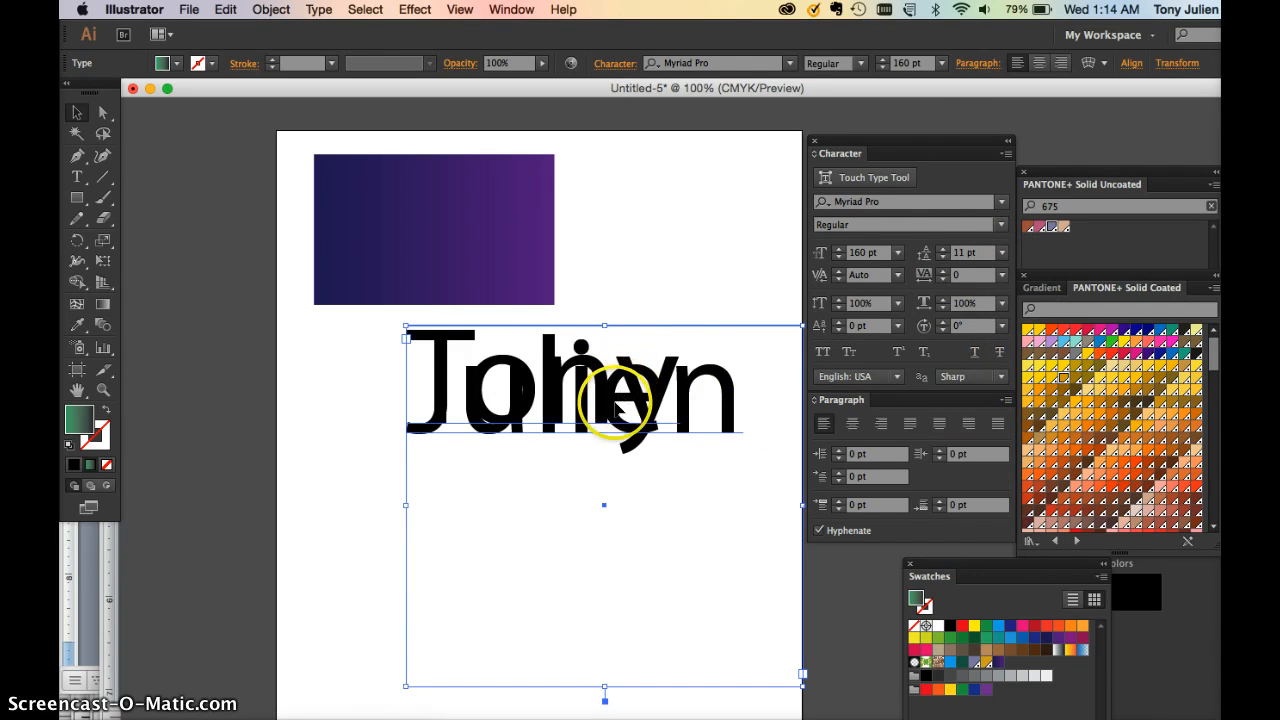
click(1001, 252)
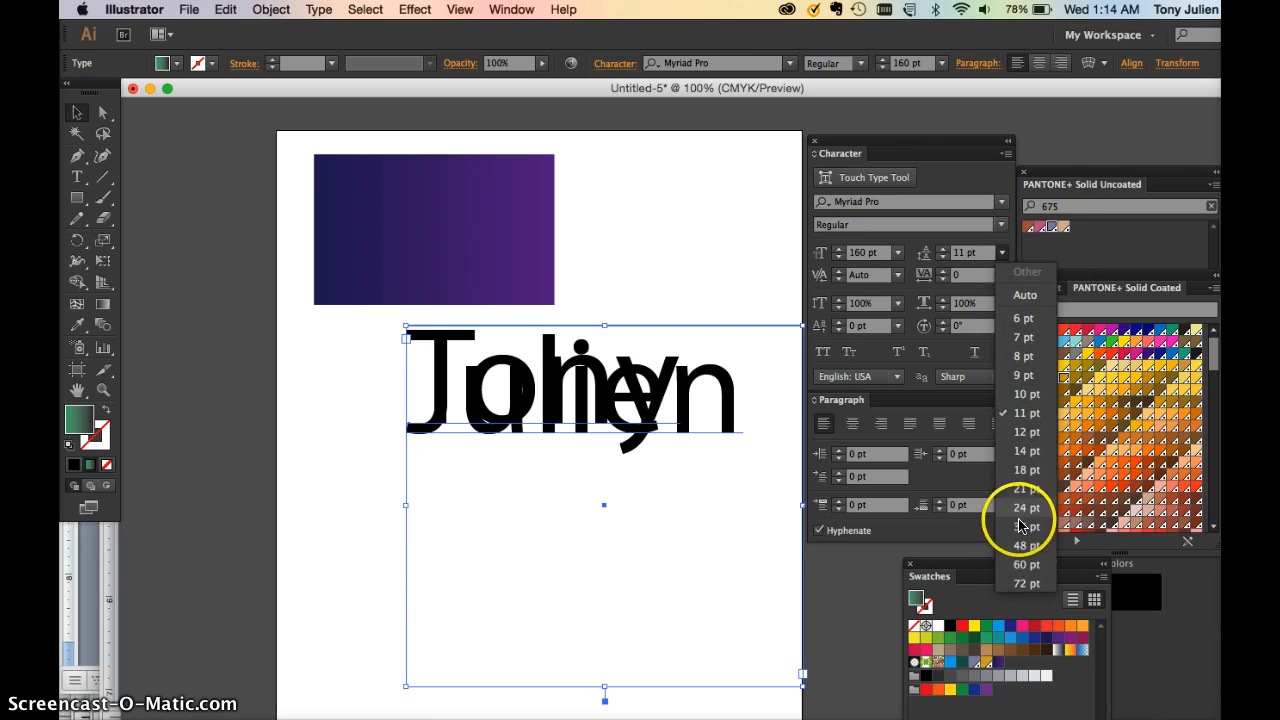
click(1019, 588)
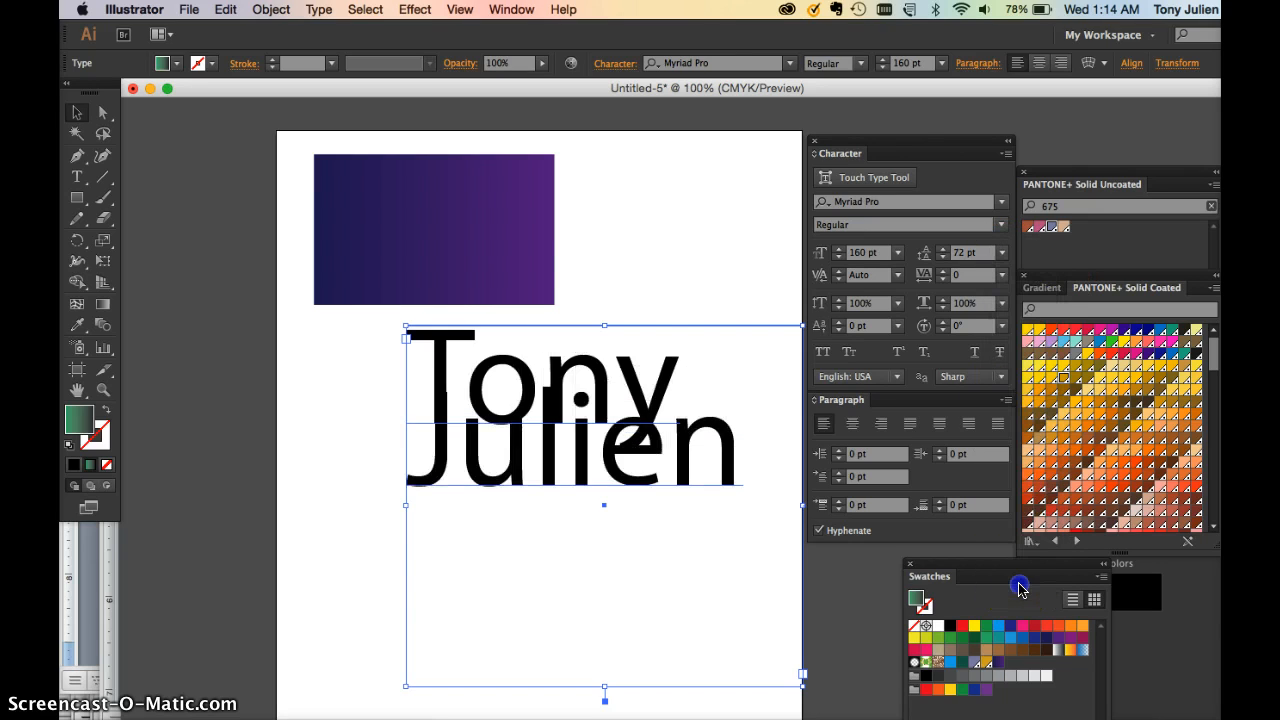
click(950, 255)
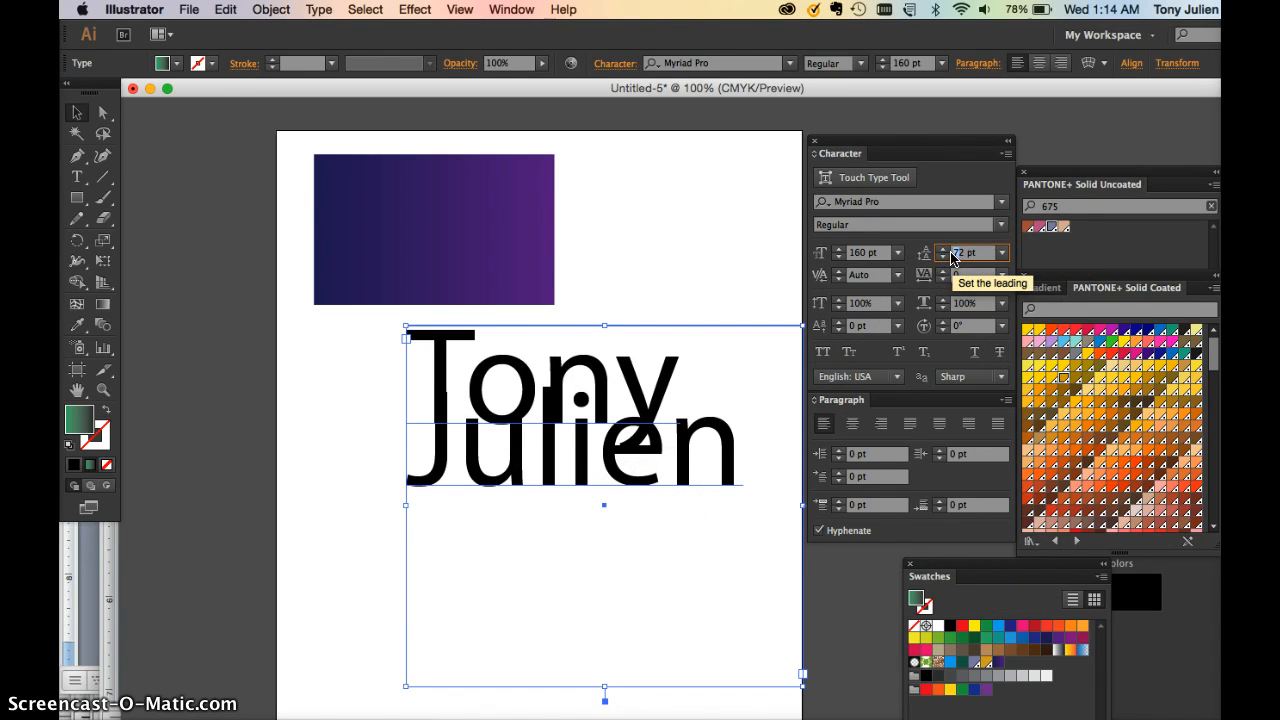
click(952, 254)
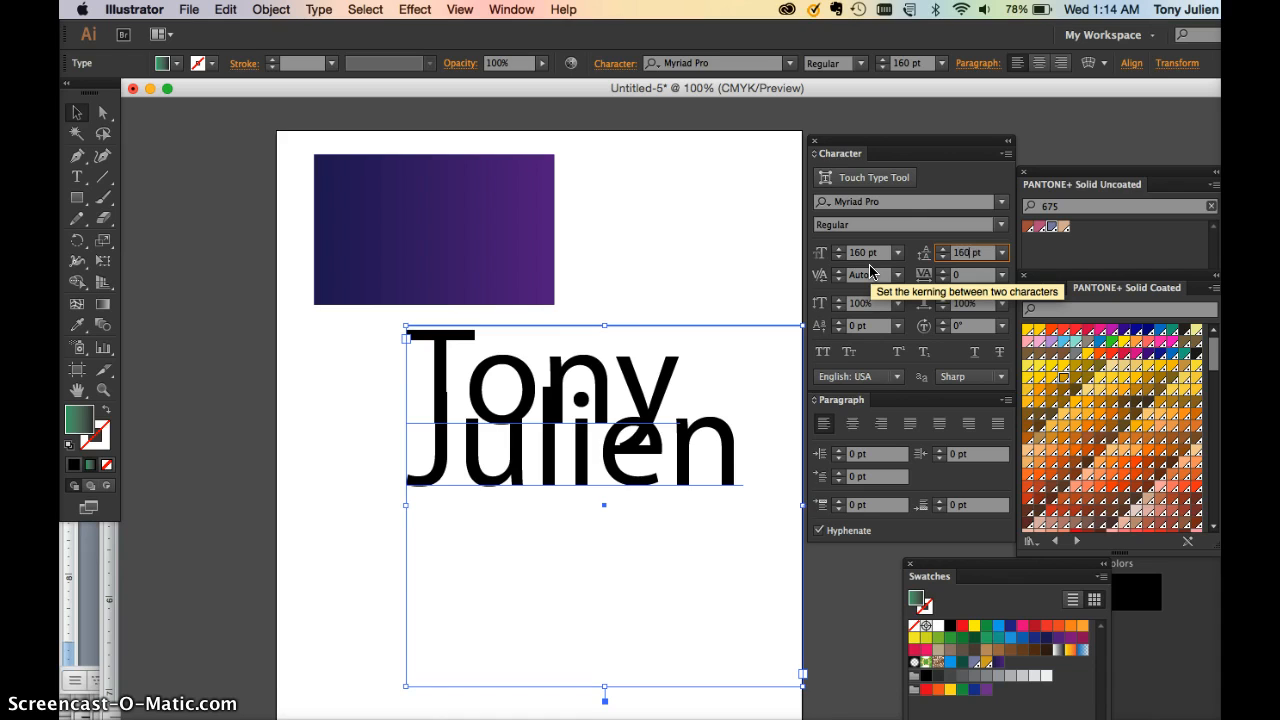
click(946, 257)
click(946, 257)
click(946, 257)
click(946, 257)
click(946, 257)
click(946, 257)
click(946, 257)
click(946, 257)
click(946, 257)
click(946, 257)
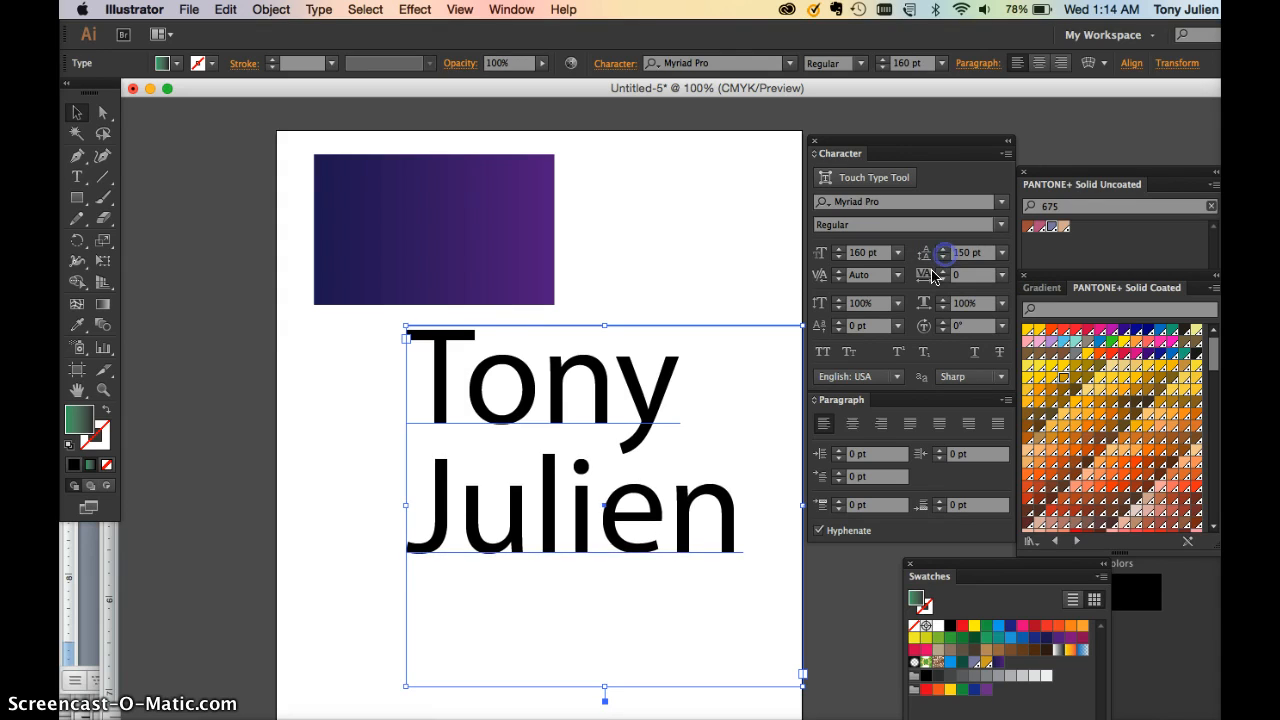
Select both lines of the name and fine-tune the leading to 140 pt with Alt+arrow keys
double_click(648, 530)
double_click(651, 526)
drag(738, 526, 398, 370)
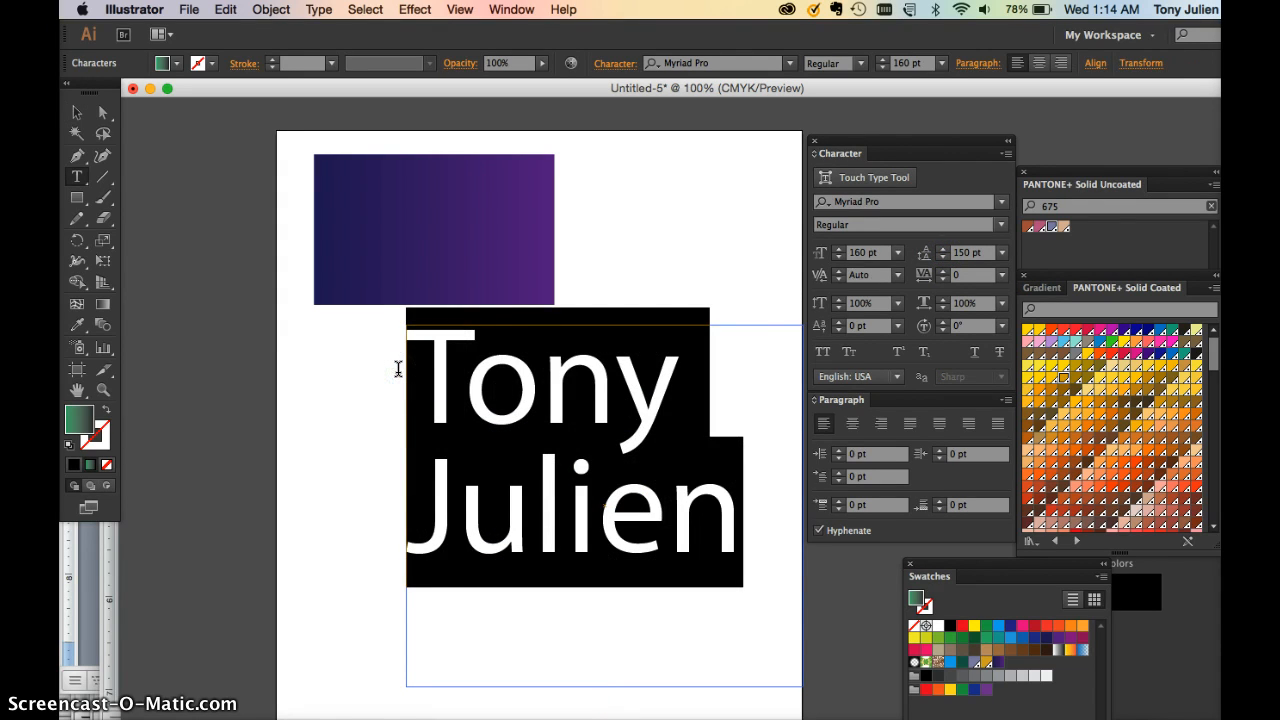
key(alt+Up)
key(alt+Up)
key(alt+Up)
key(alt+Up)
key(alt+Up)
key(alt+Up)
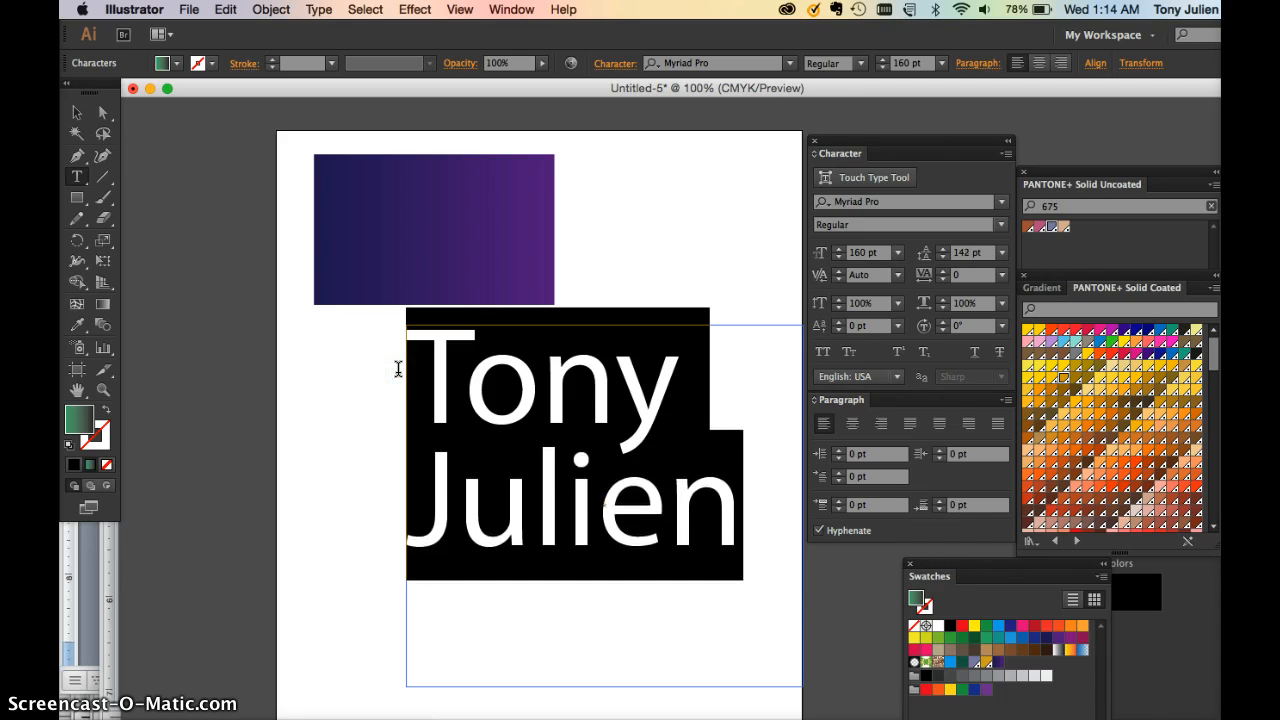
key(alt+Up)
key(alt+Down)
key(alt+Down)
key(alt+Down)
key(alt+Down)
key(alt+Down)
key(alt+Down)
key(alt+Down)
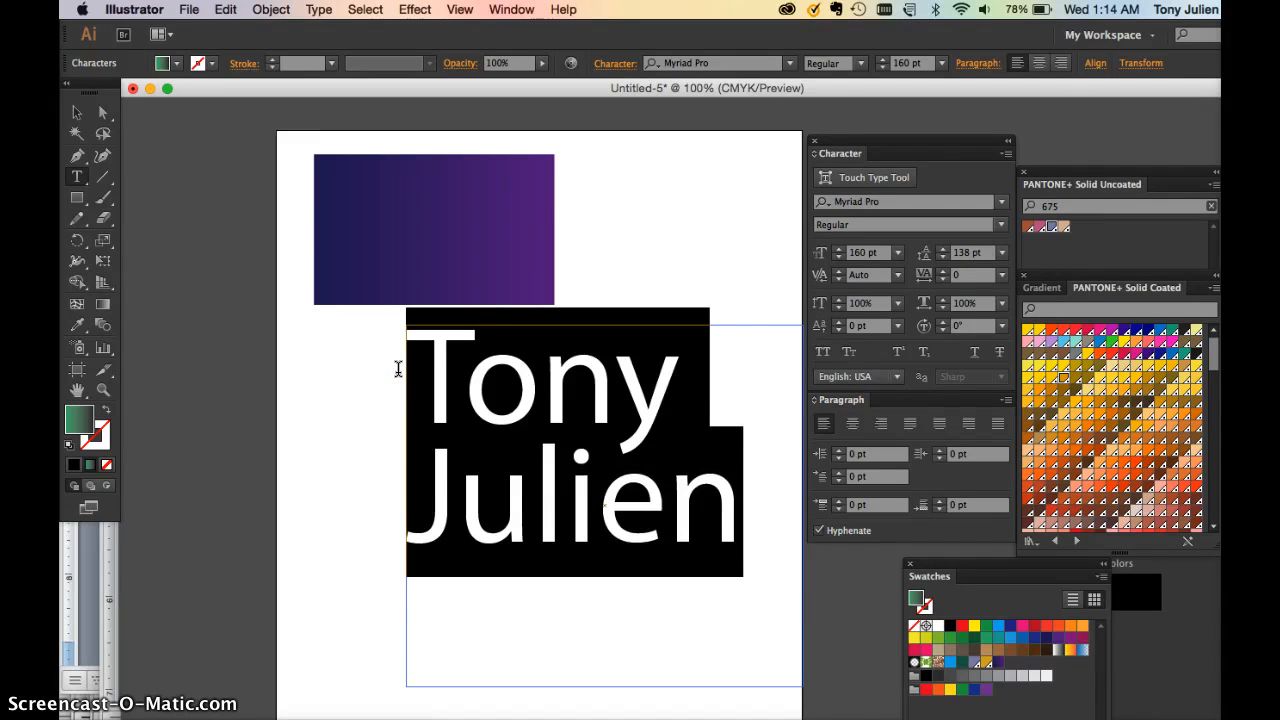
key(alt+Up)
key(alt+Up)
key(alt+Up)
key(alt+Up)
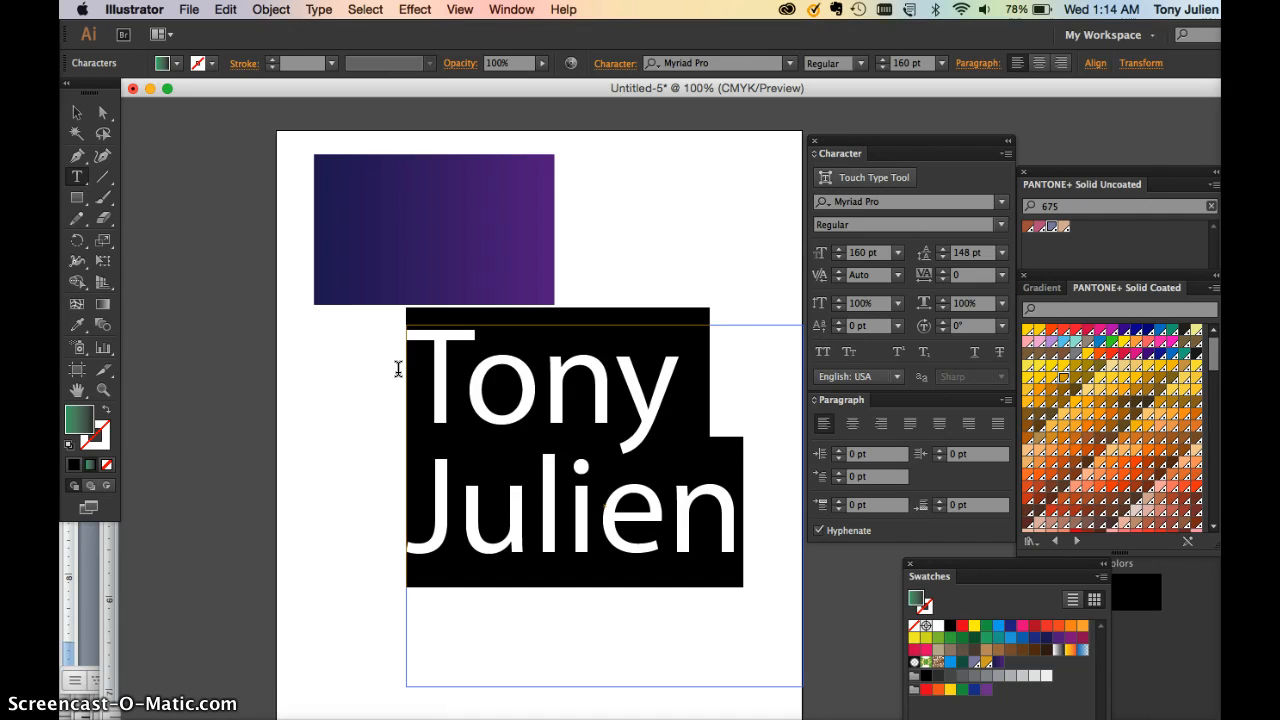
key(alt+Up)
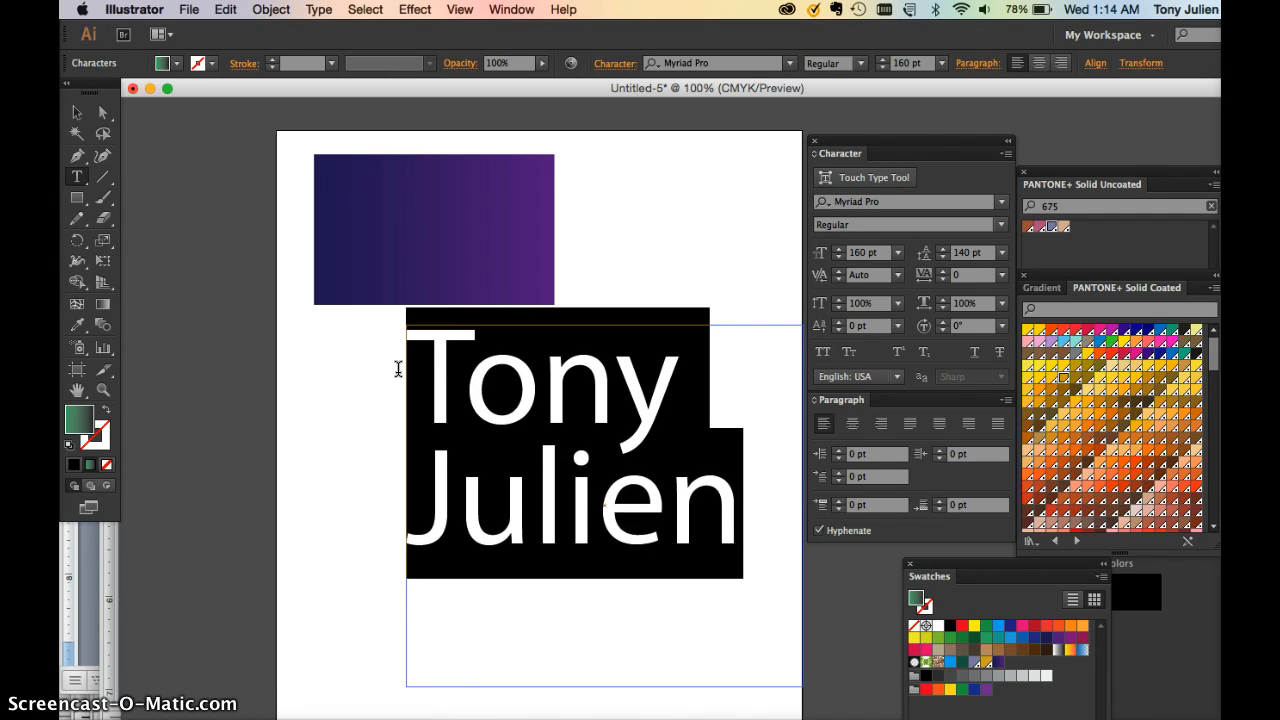
click(77, 113)
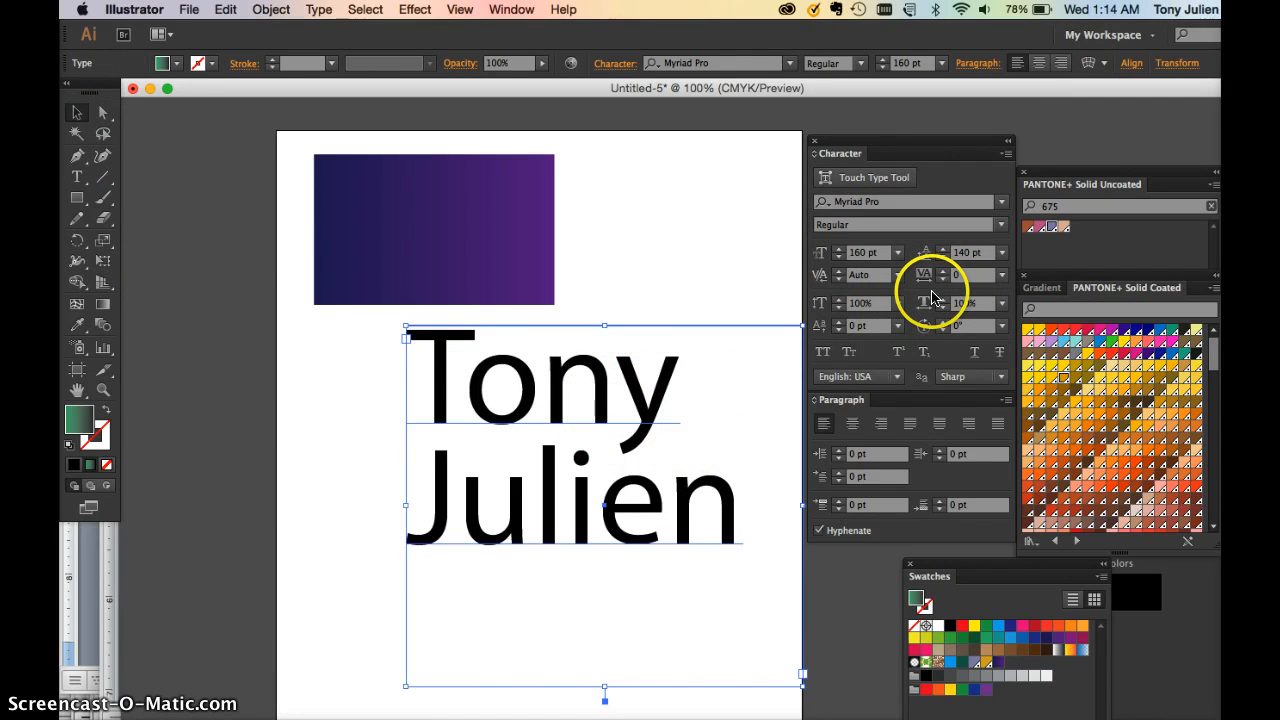
click(837, 283)
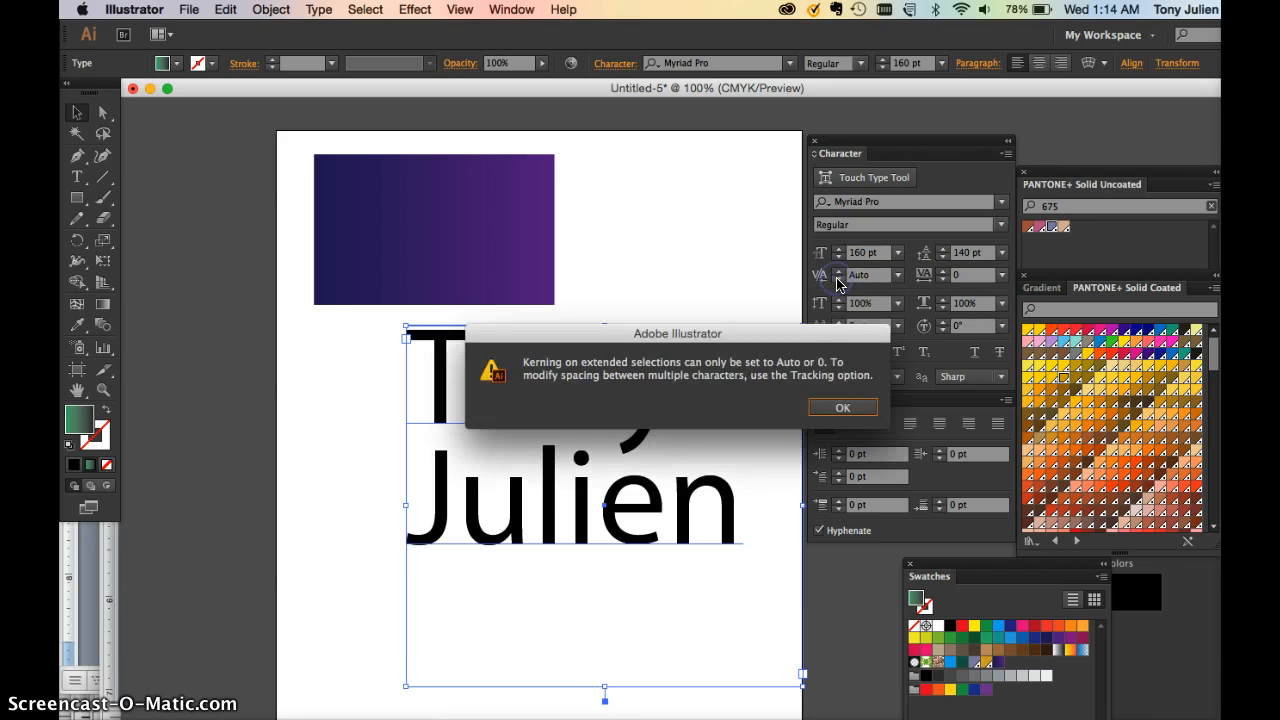
click(842, 408)
double_click(622, 415)
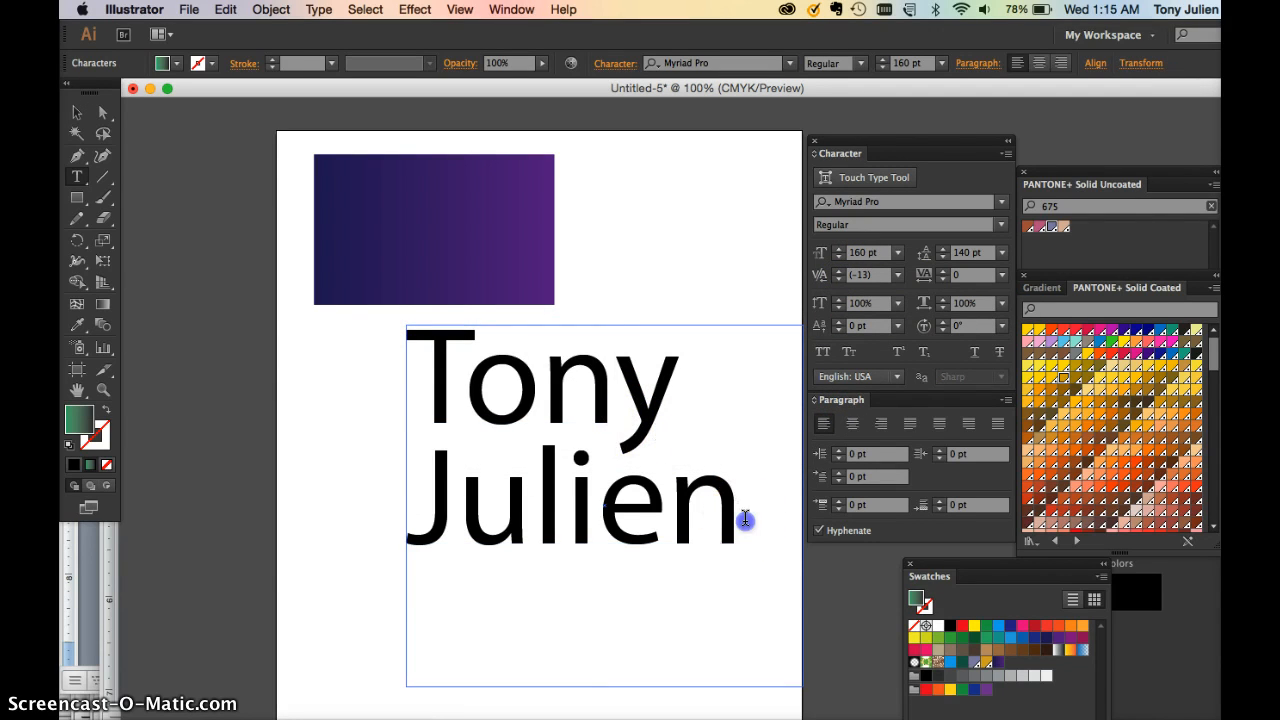
drag(745, 517, 369, 380)
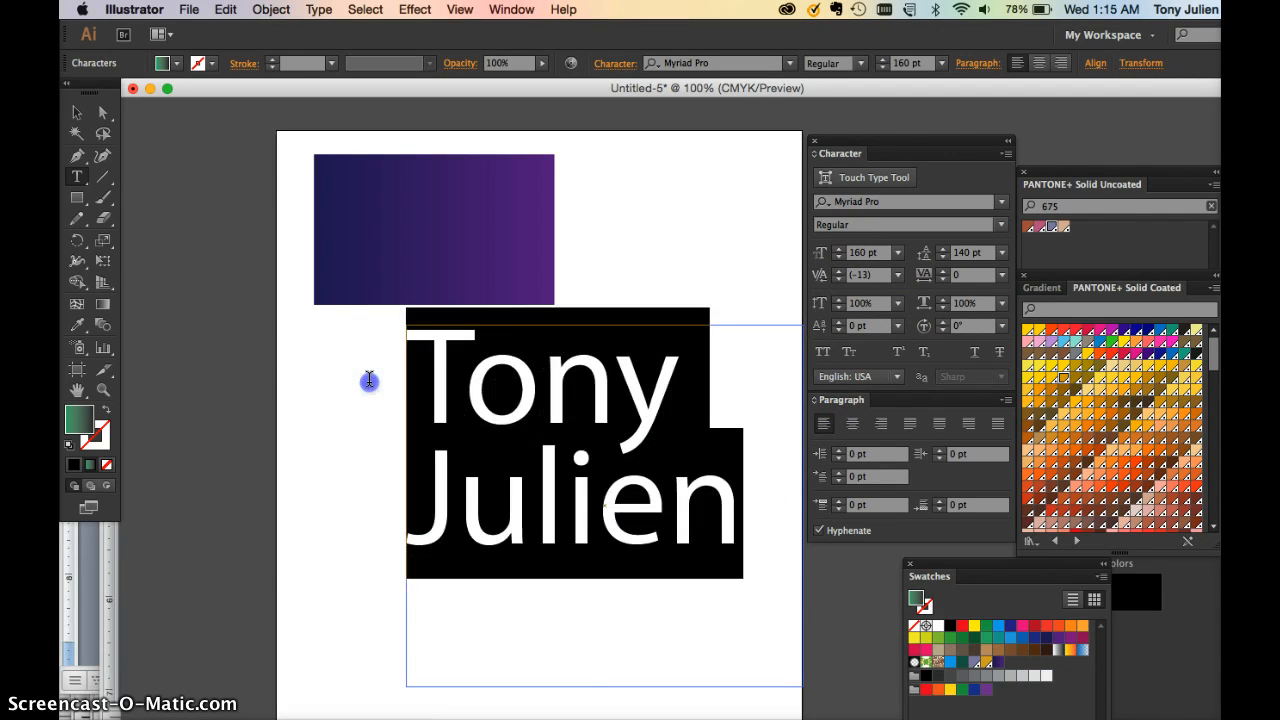
click(838, 281)
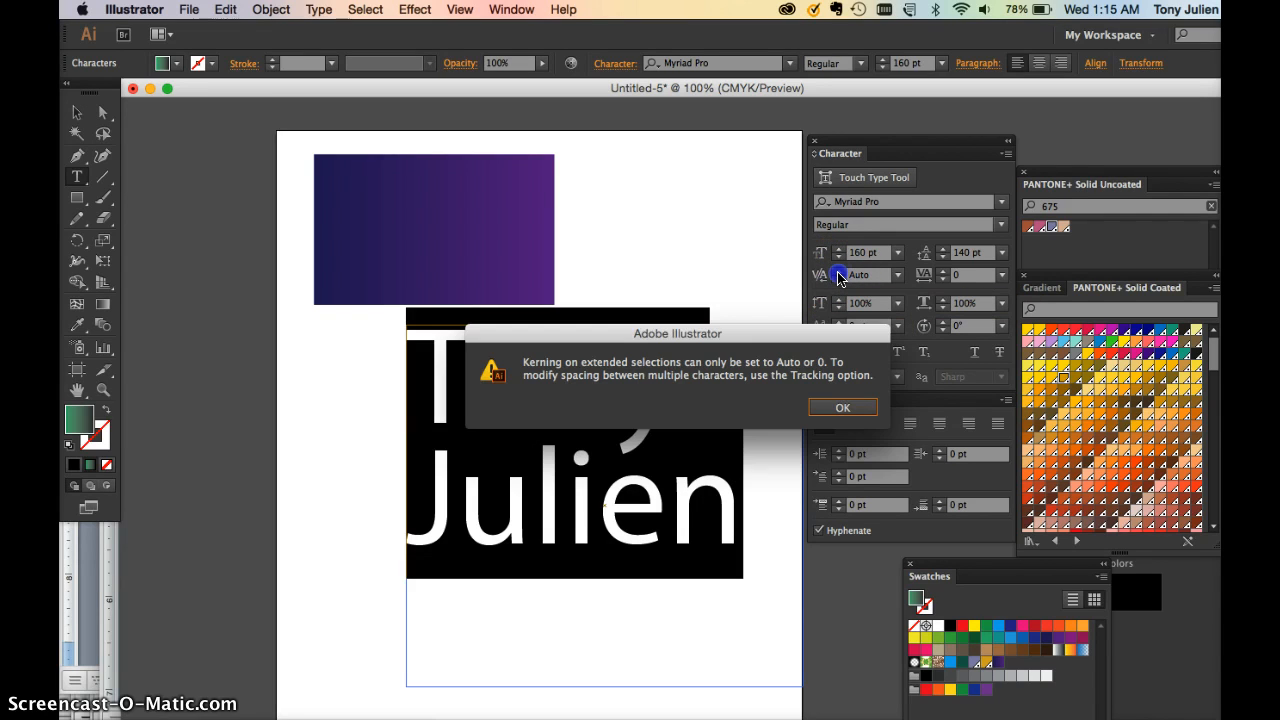
click(835, 409)
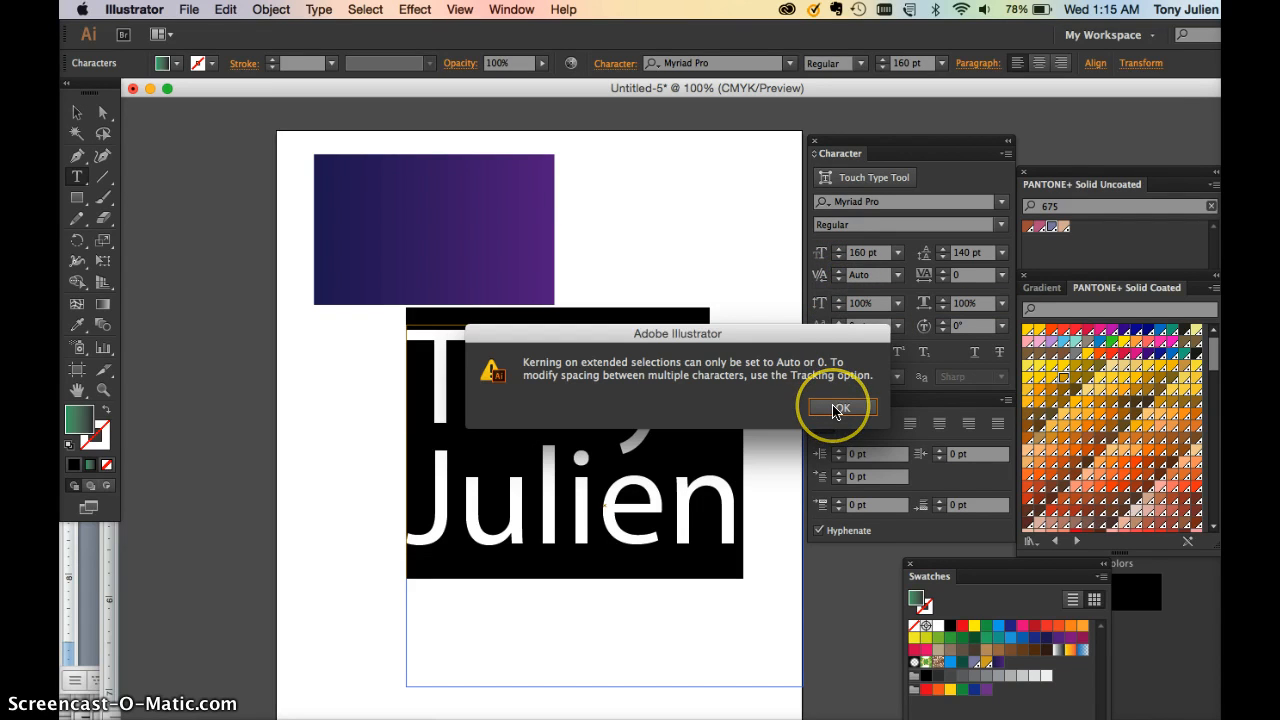
click(835, 409)
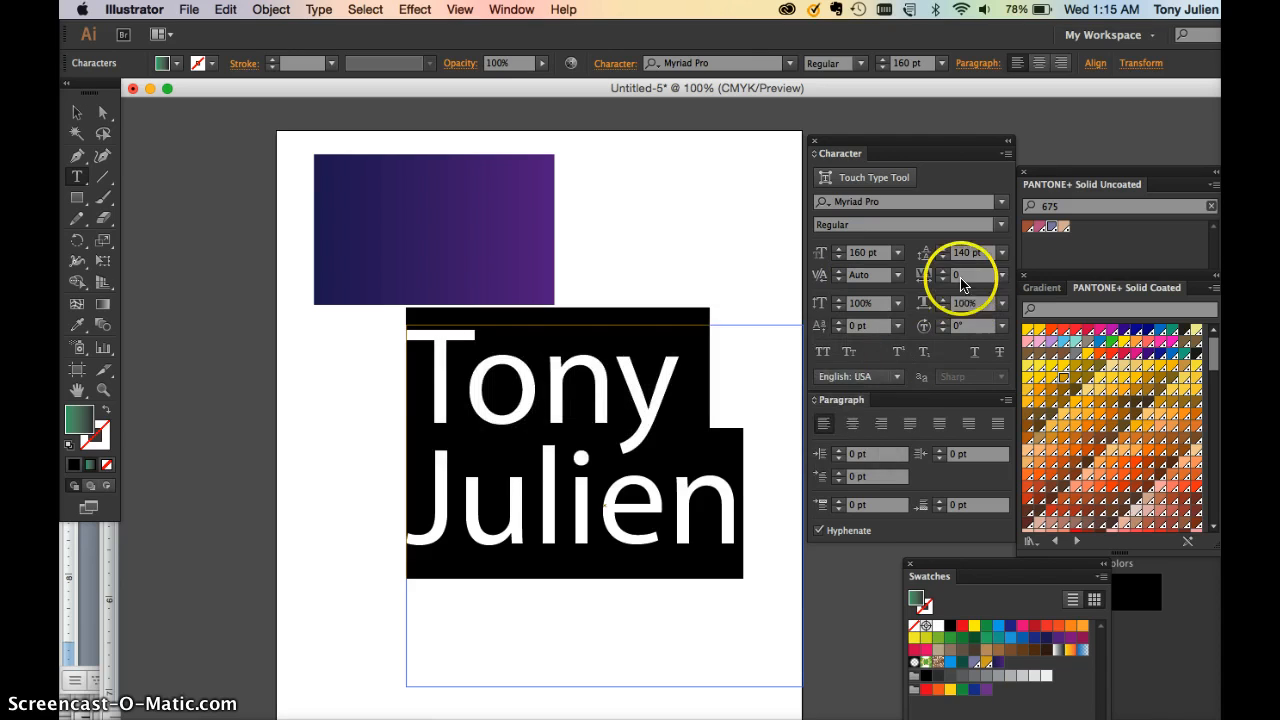
click(973, 277)
click(962, 275)
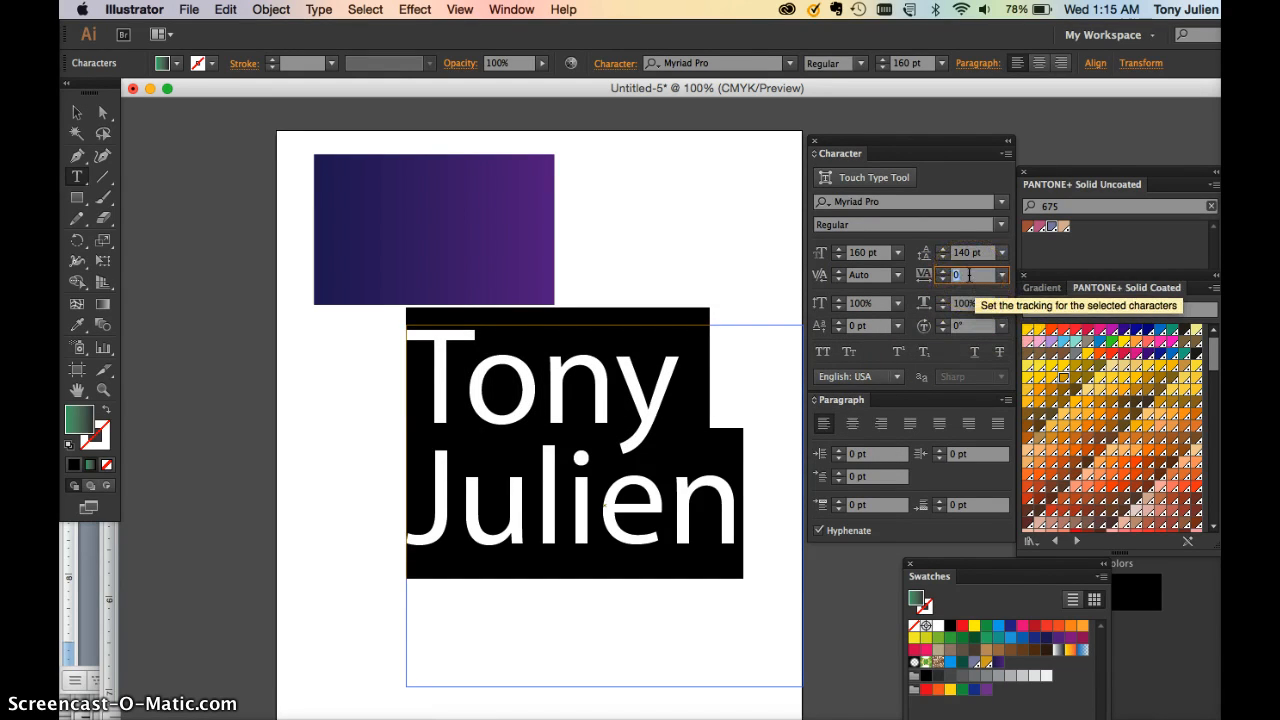
text(23)
key(Return)
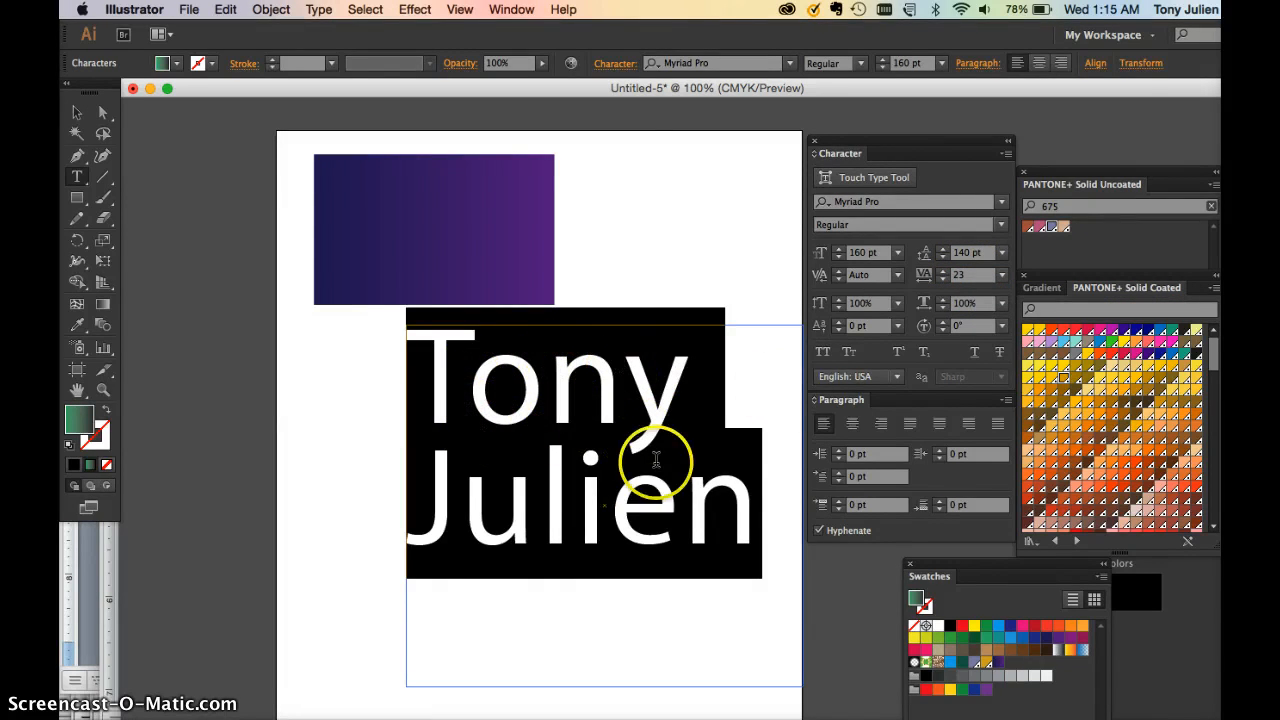
click(943, 277)
click(943, 273)
click(943, 273)
click(943, 273)
click(943, 273)
click(943, 273)
click(943, 273)
click(943, 273)
click(943, 273)
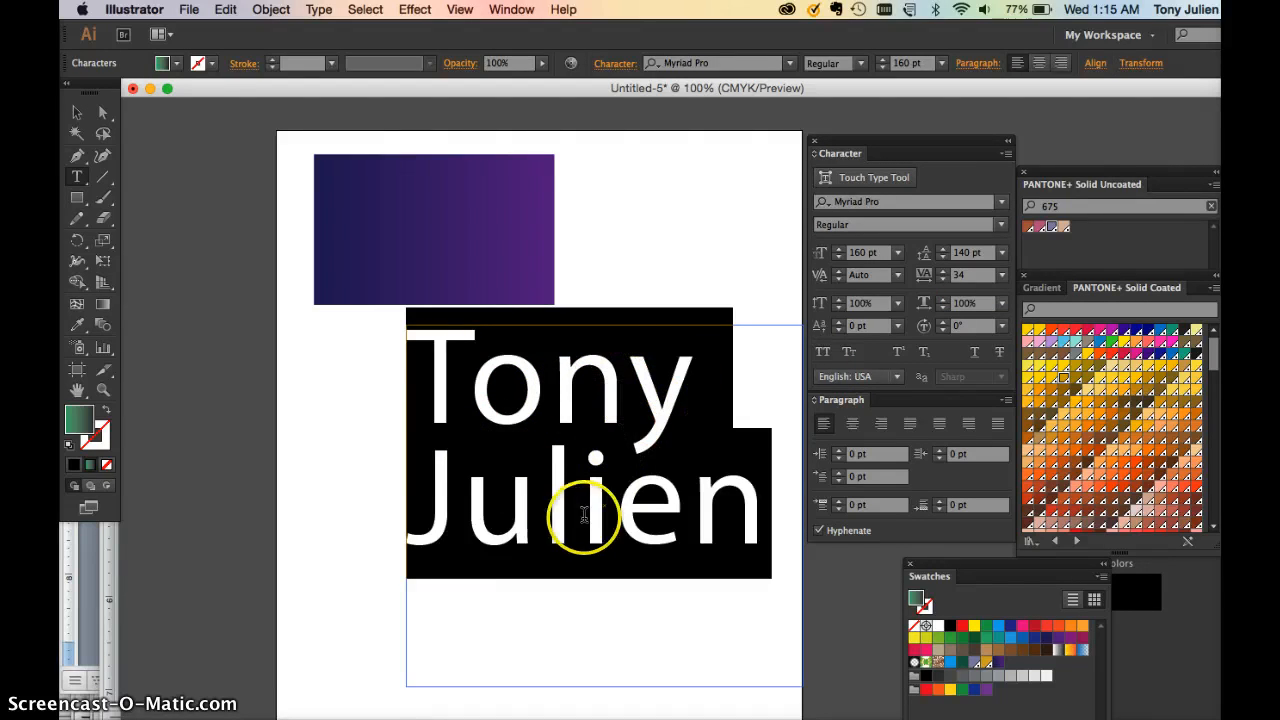
click(943, 278)
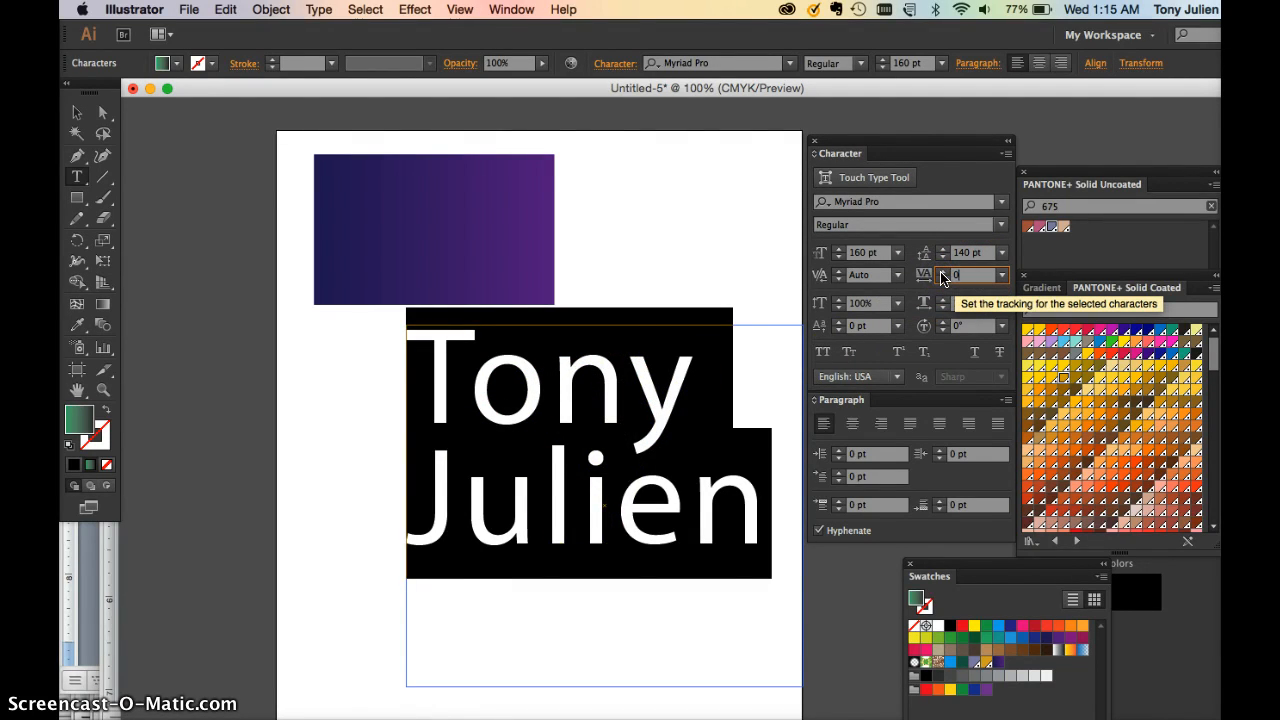
key(Return)
click(651, 543)
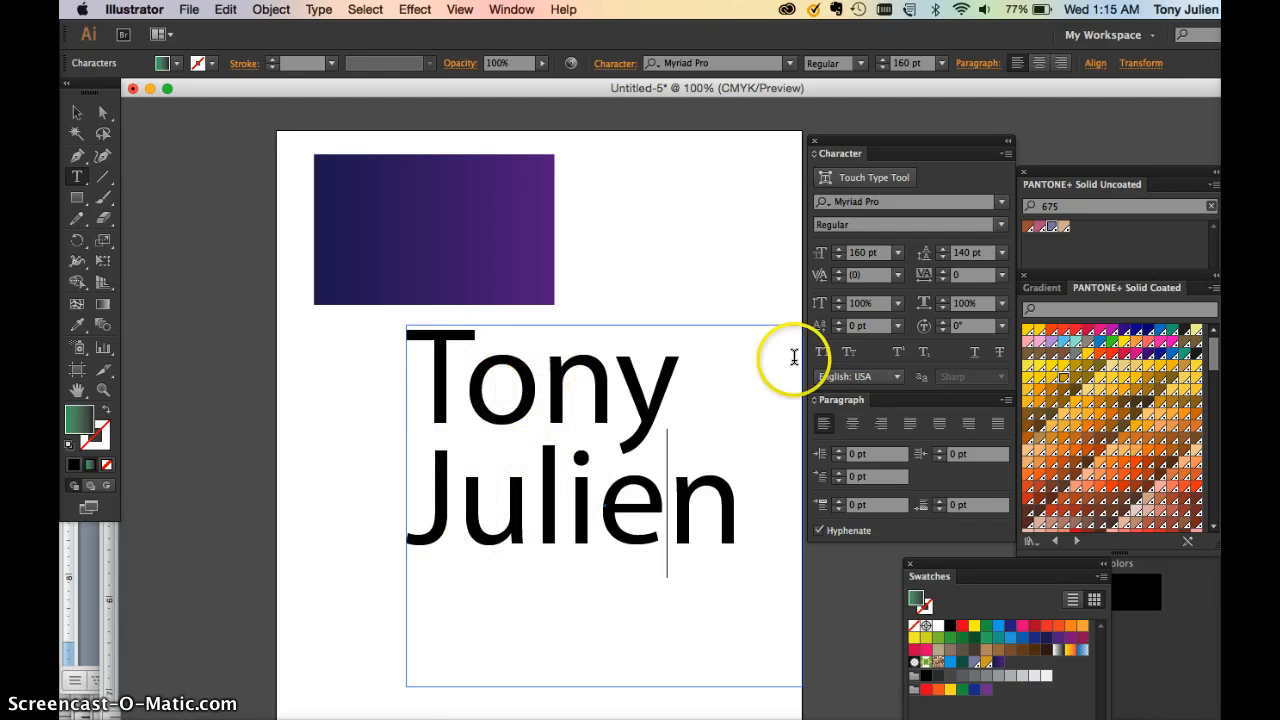
Tighten the letter spacing of the first two letters of the first name in the Character panel
click(466, 385)
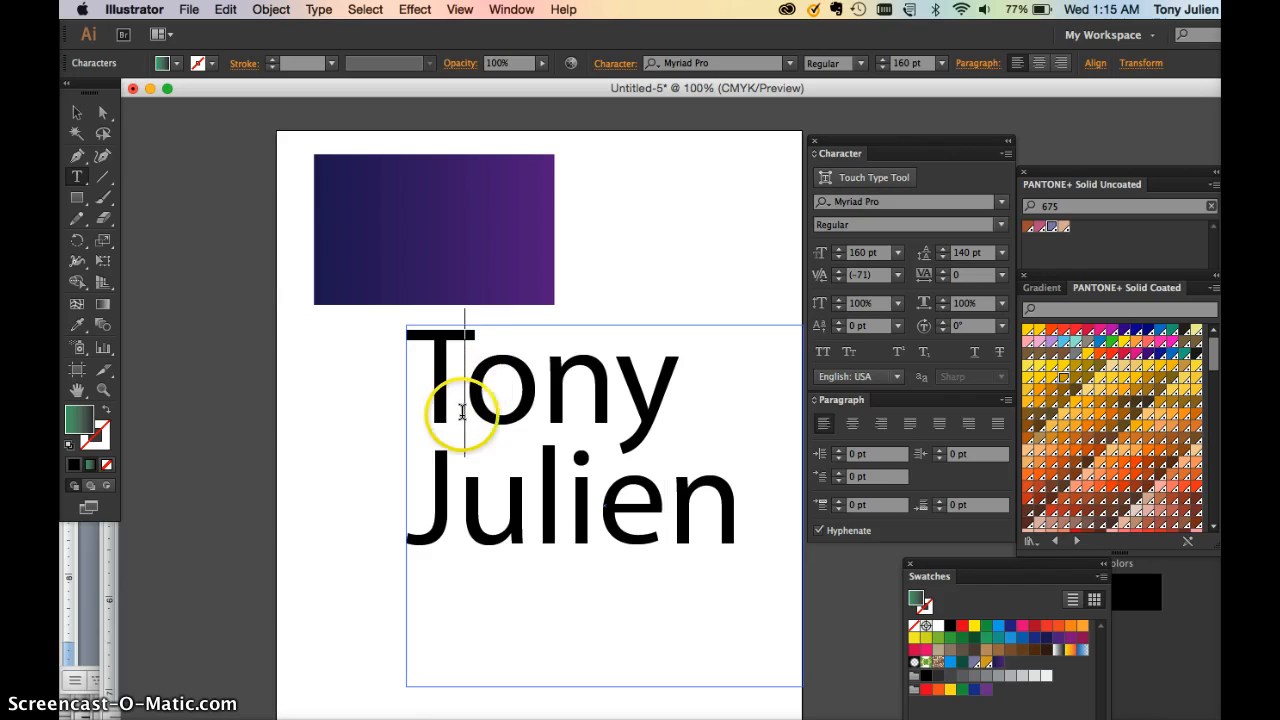
click(941, 281)
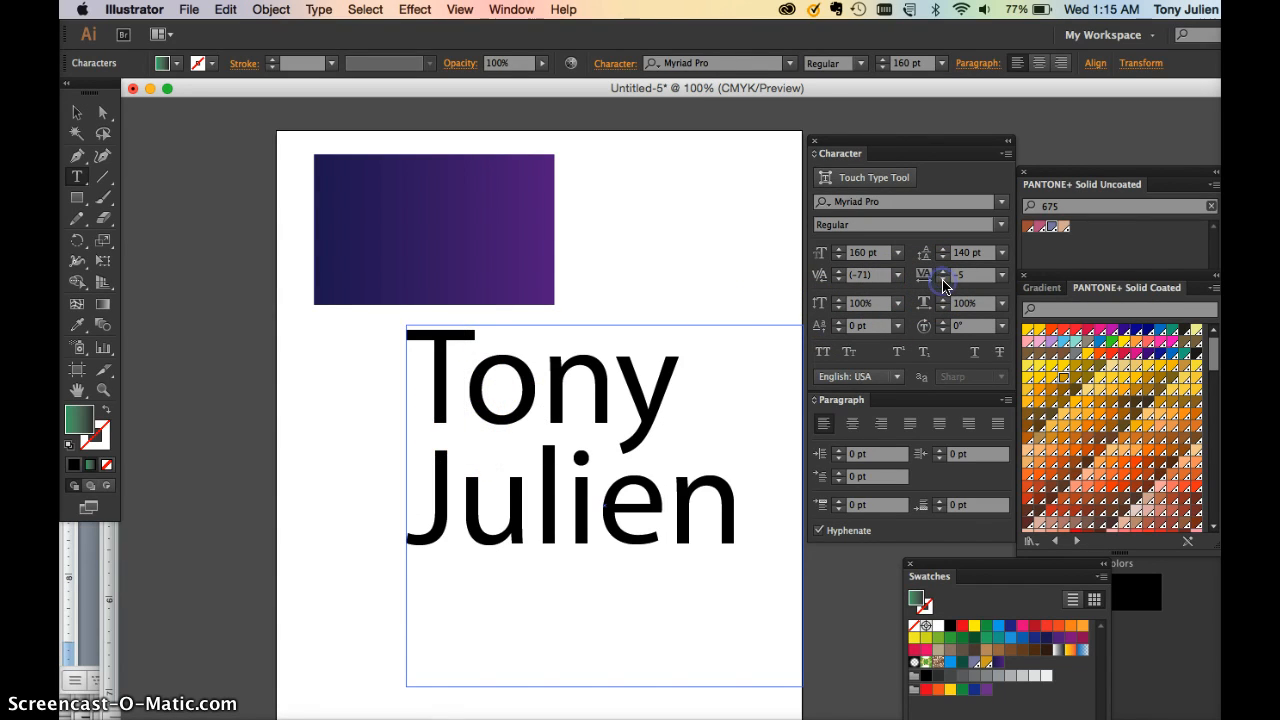
click(466, 384)
click(963, 279)
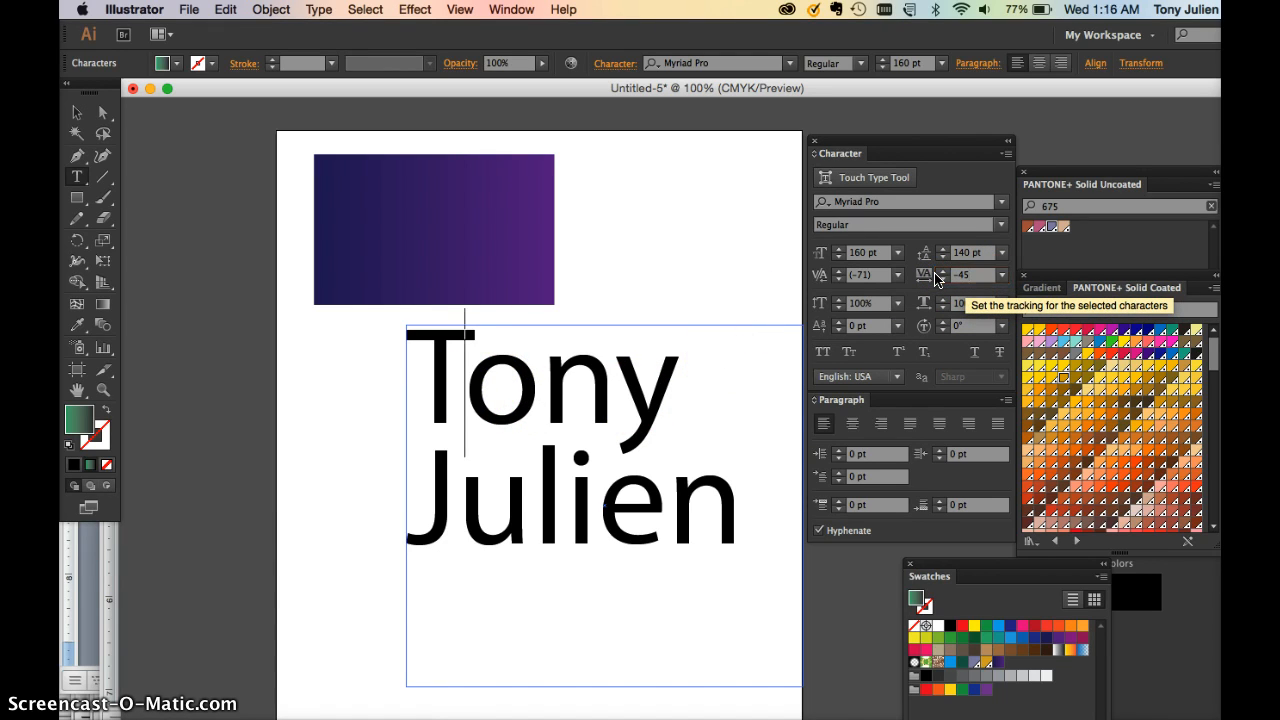
drag(535, 386, 412, 385)
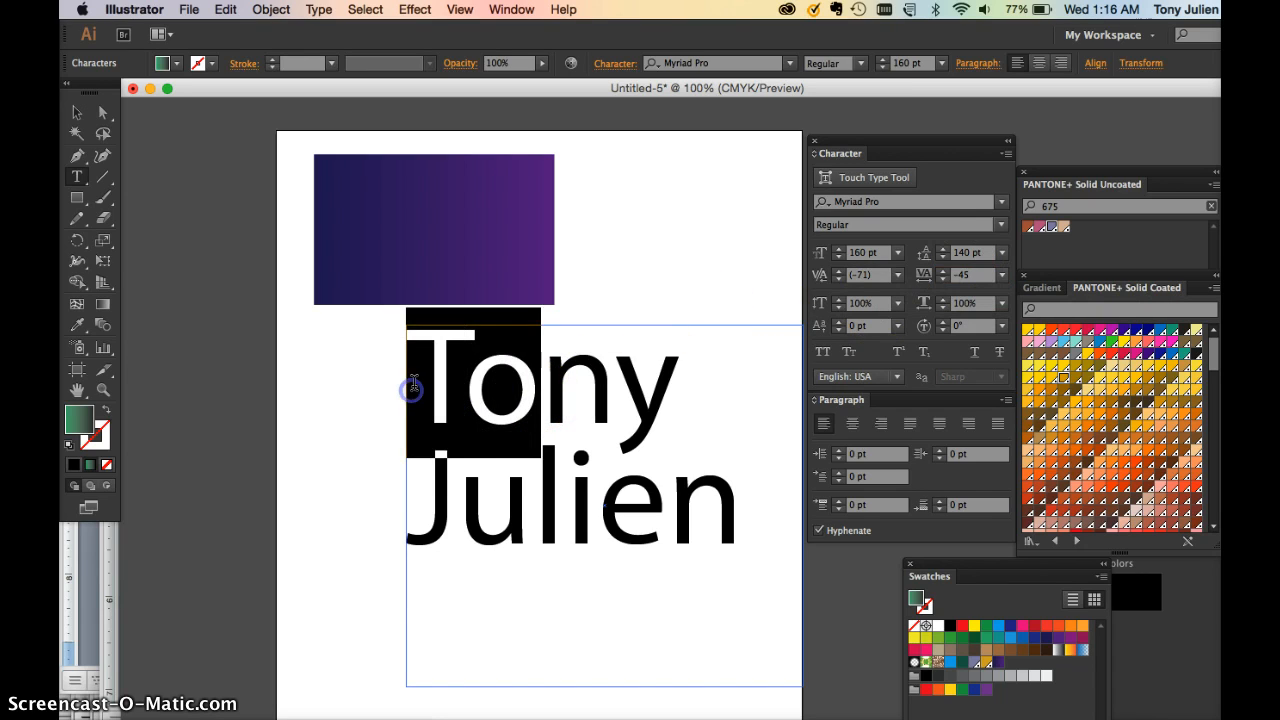
click(930, 276)
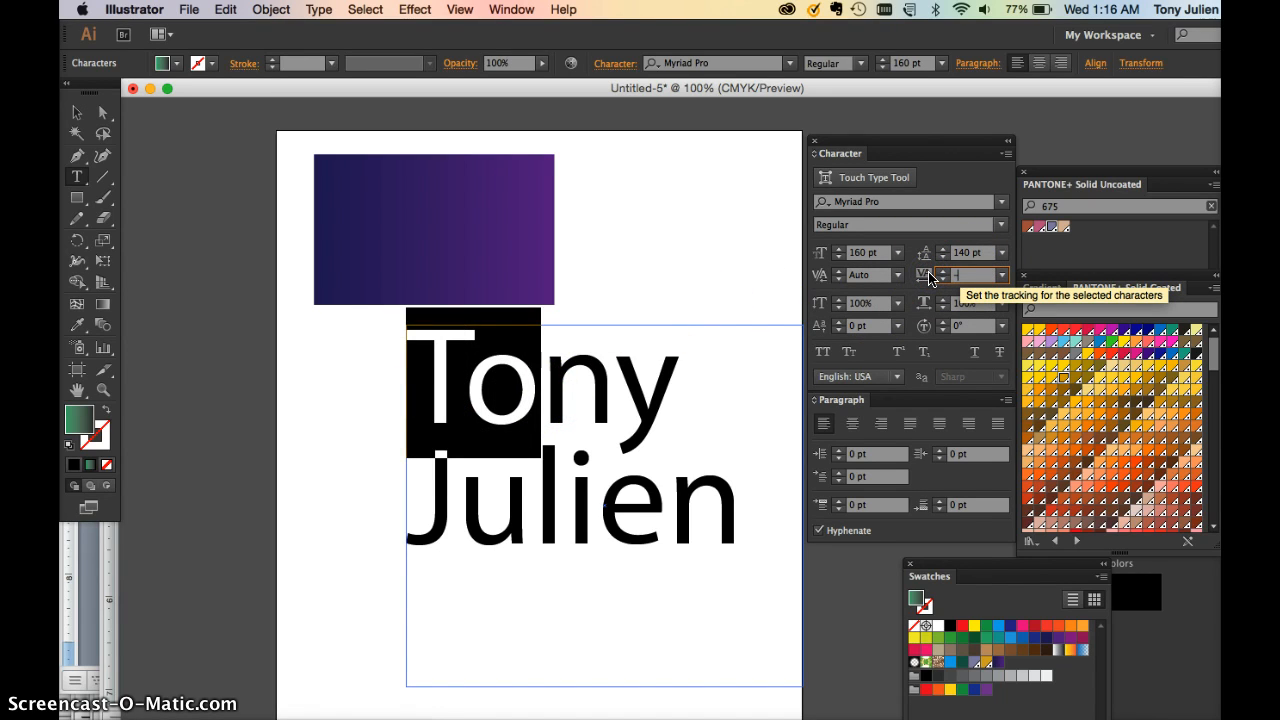
key(Return)
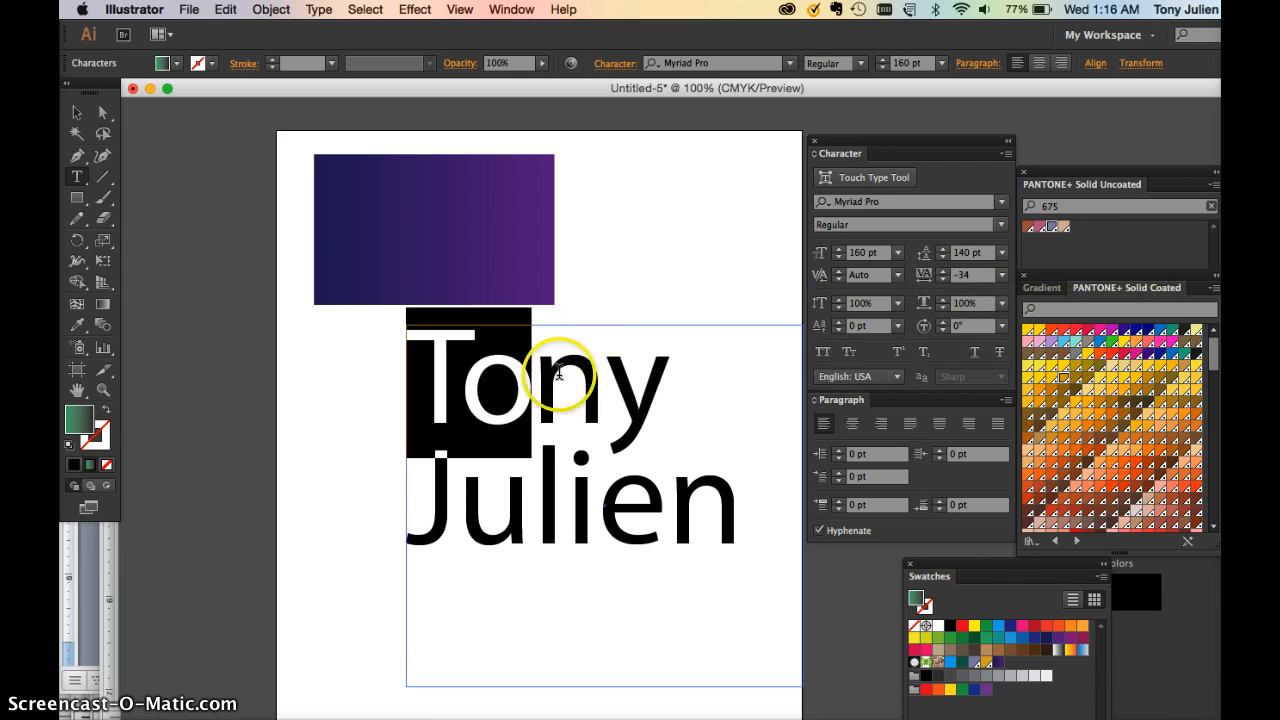
Kern the o–n and T–o pairs of the first name slightly tighter
click(544, 394)
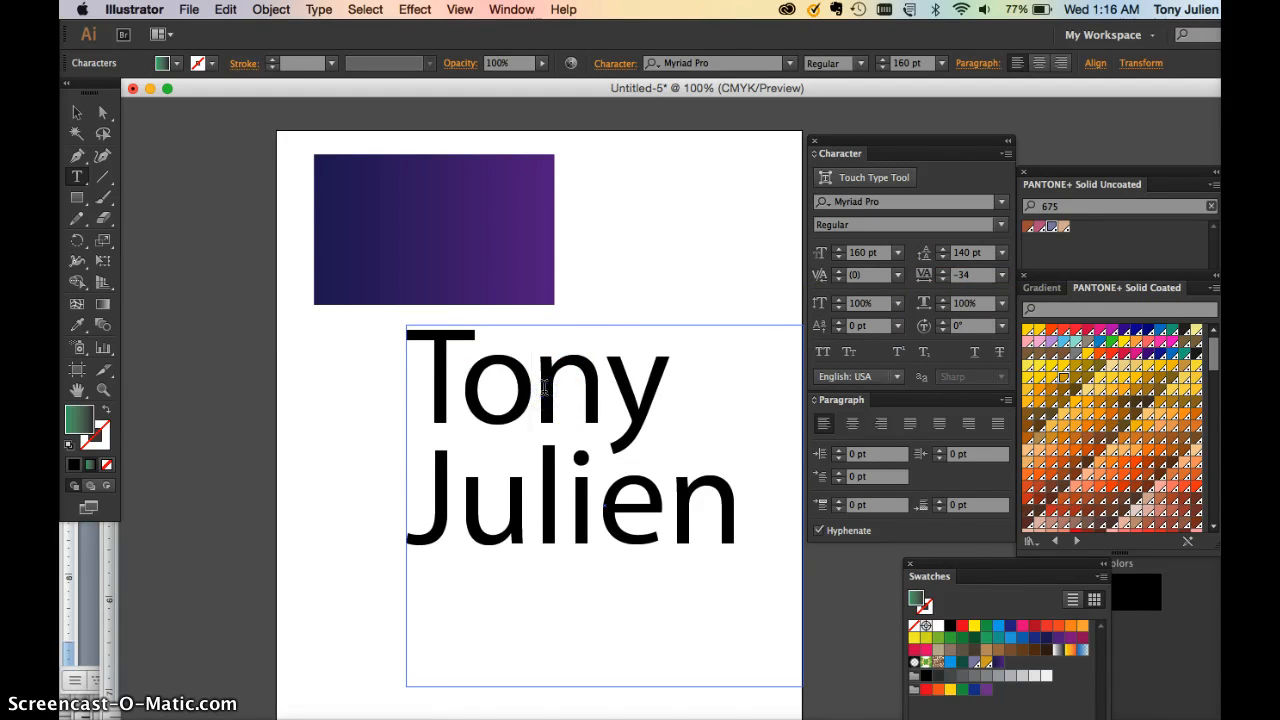
key(alt+Left)
key(alt+Left)
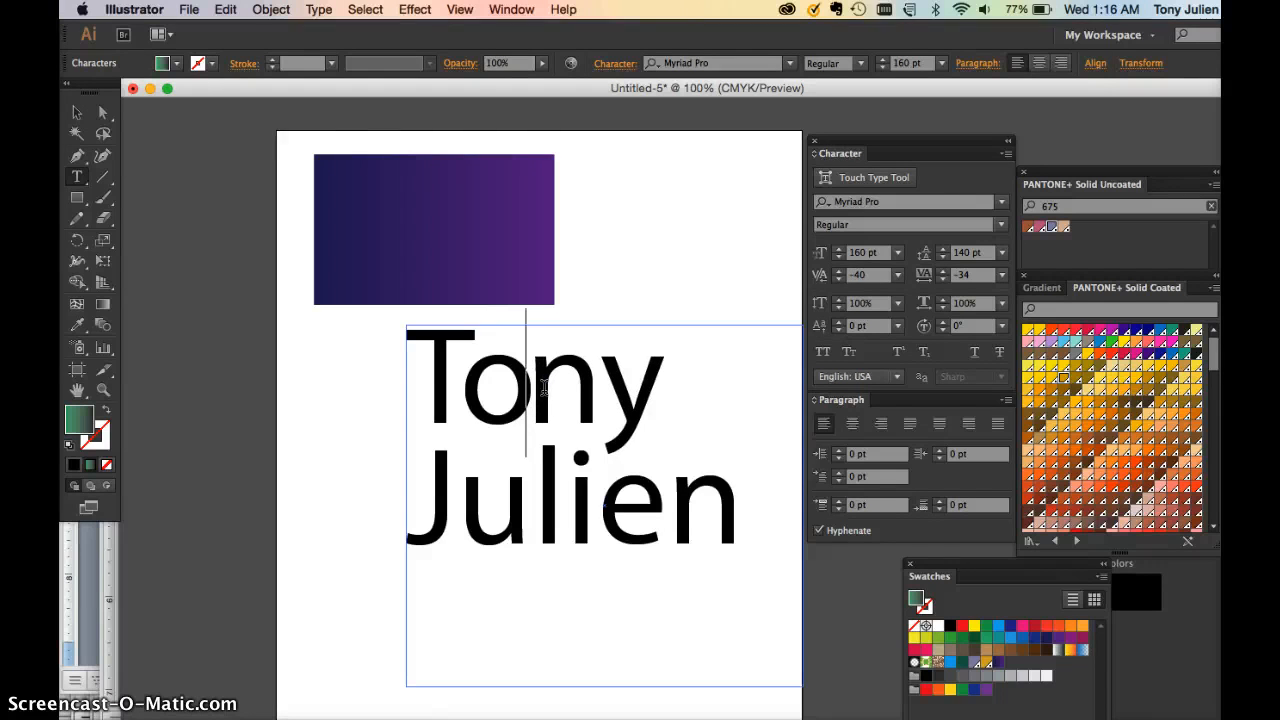
key(alt+Right)
key(alt+Right)
key(alt+Right)
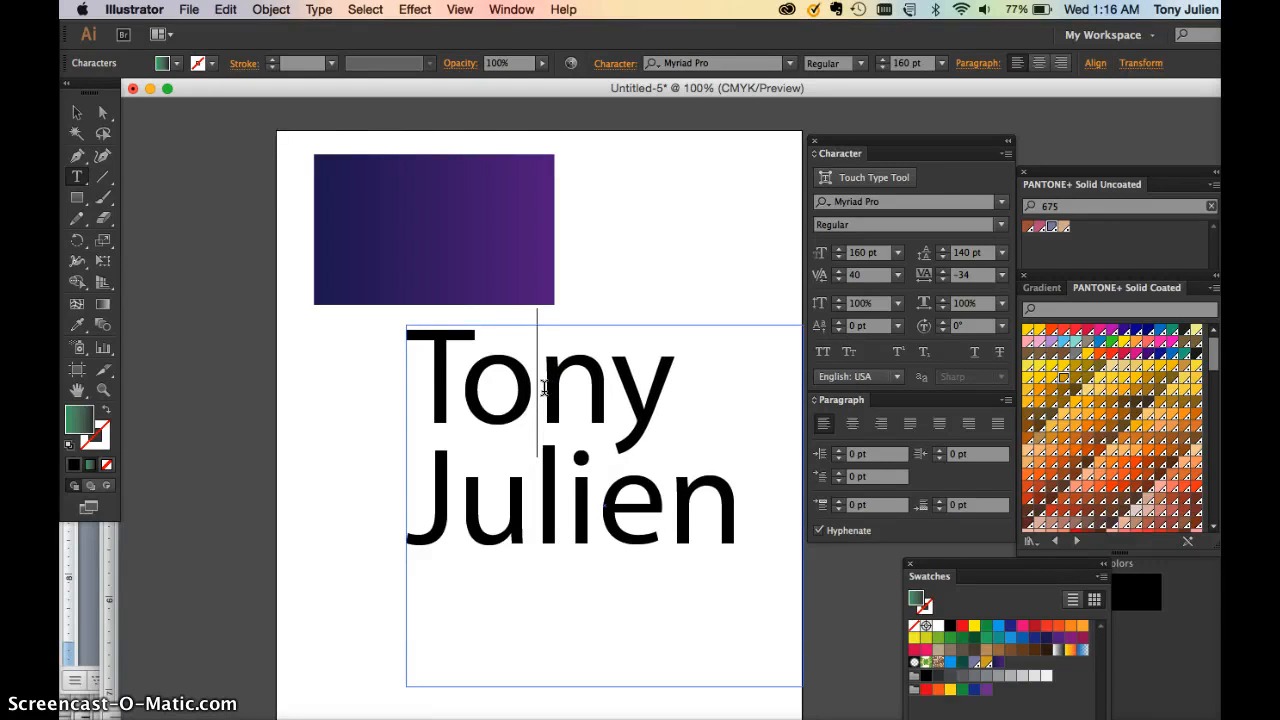
key(alt+Left)
key(alt+Left)
key(alt+Left)
click(400, 386)
click(577, 381)
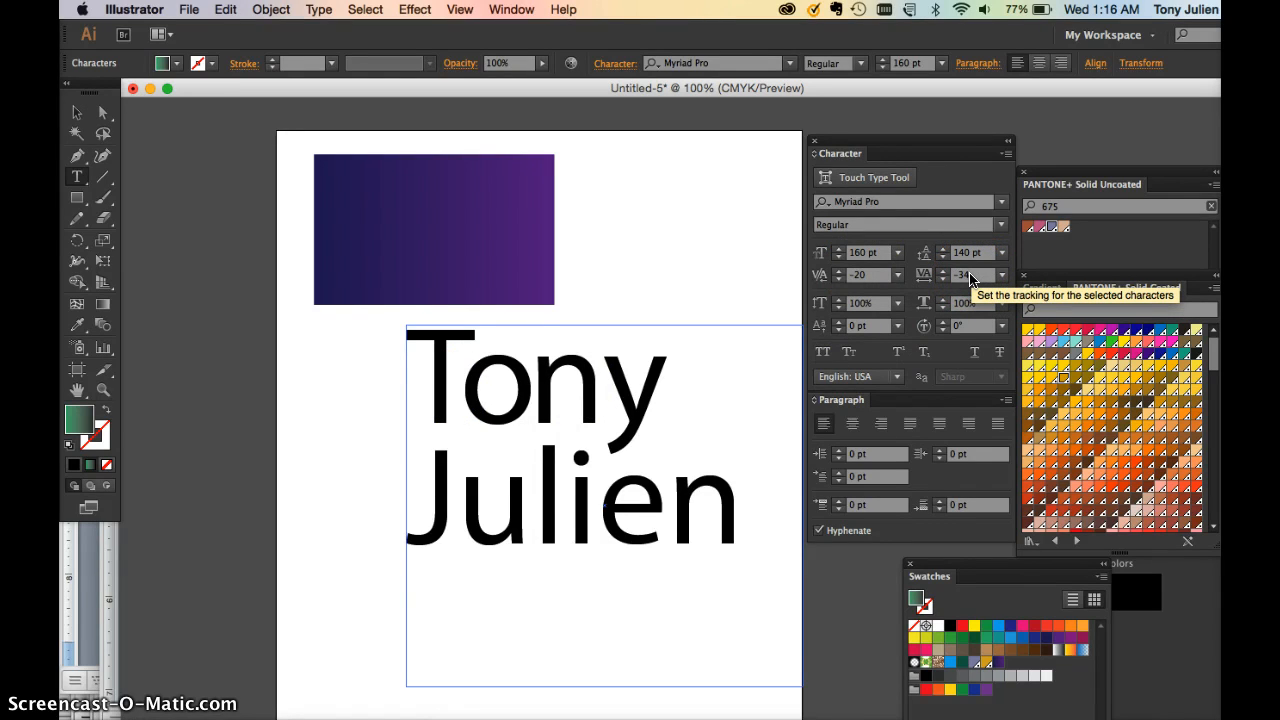
click(503, 433)
click(464, 403)
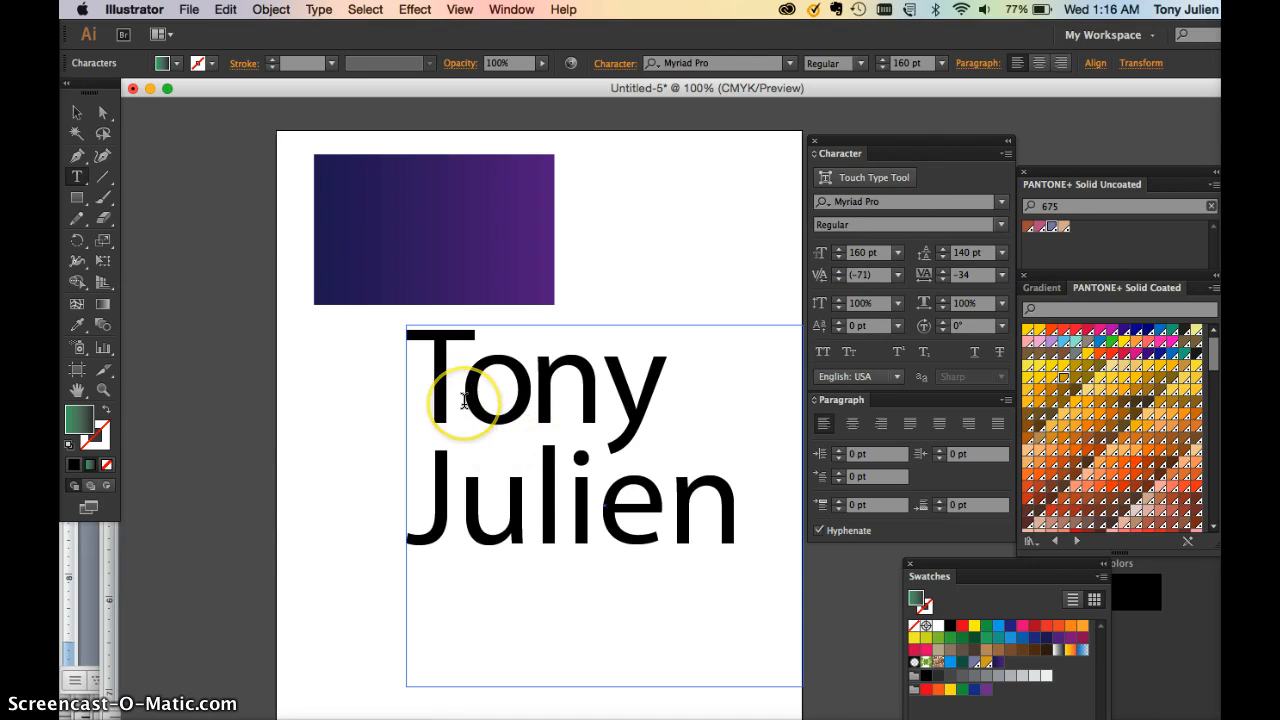
click(337, 401)
click(453, 392)
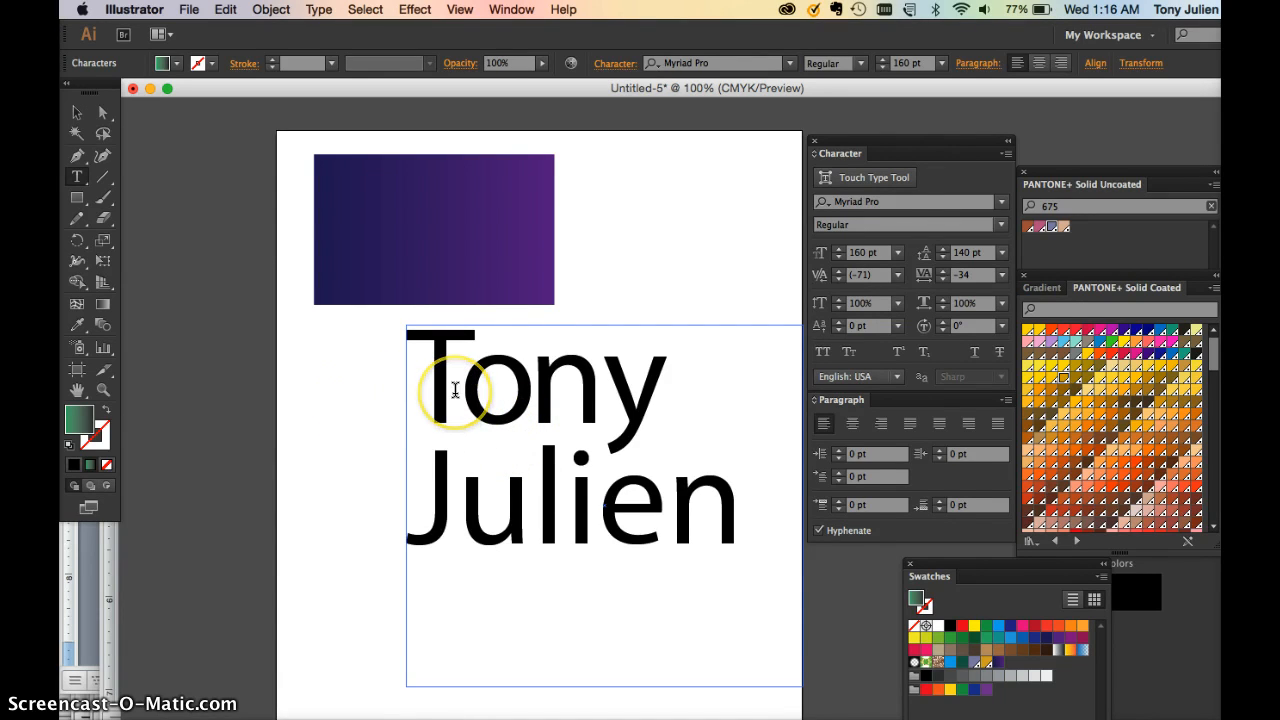
key(alt+Left)
key(alt+Left)
key(alt+Left)
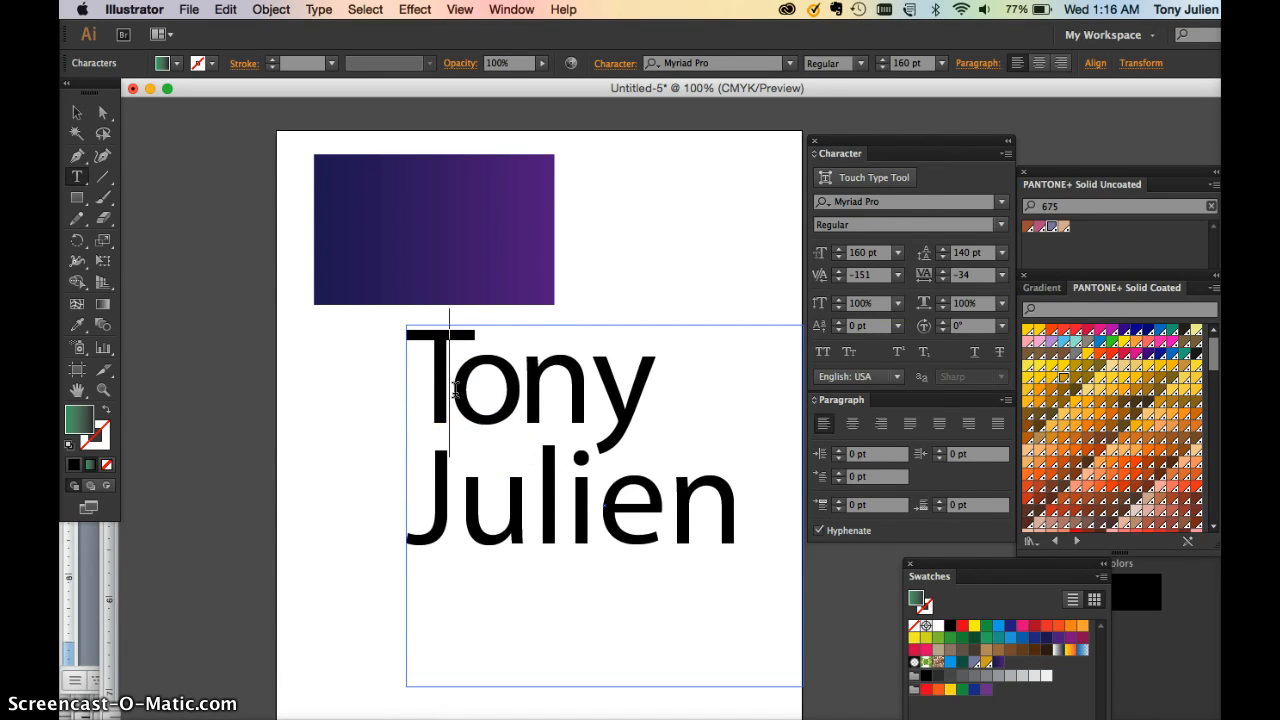
key(alt+Right)
Tighten kerning across the surname's pairs J–u, u–l, l–i (to -60) and i–e
click(423, 511)
click(454, 491)
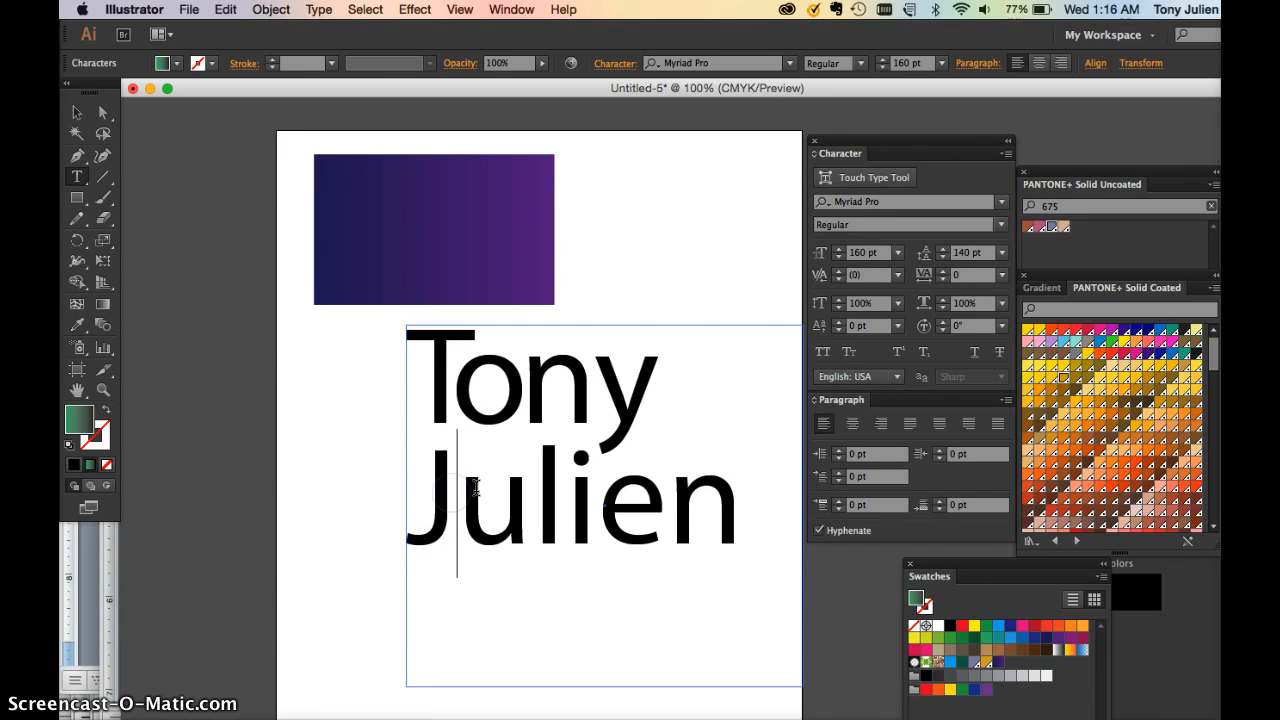
key(alt+Left)
key(alt+Left)
key(alt+Left)
click(535, 510)
click(523, 506)
key(alt+Left)
key(alt+Left)
key(alt+Left)
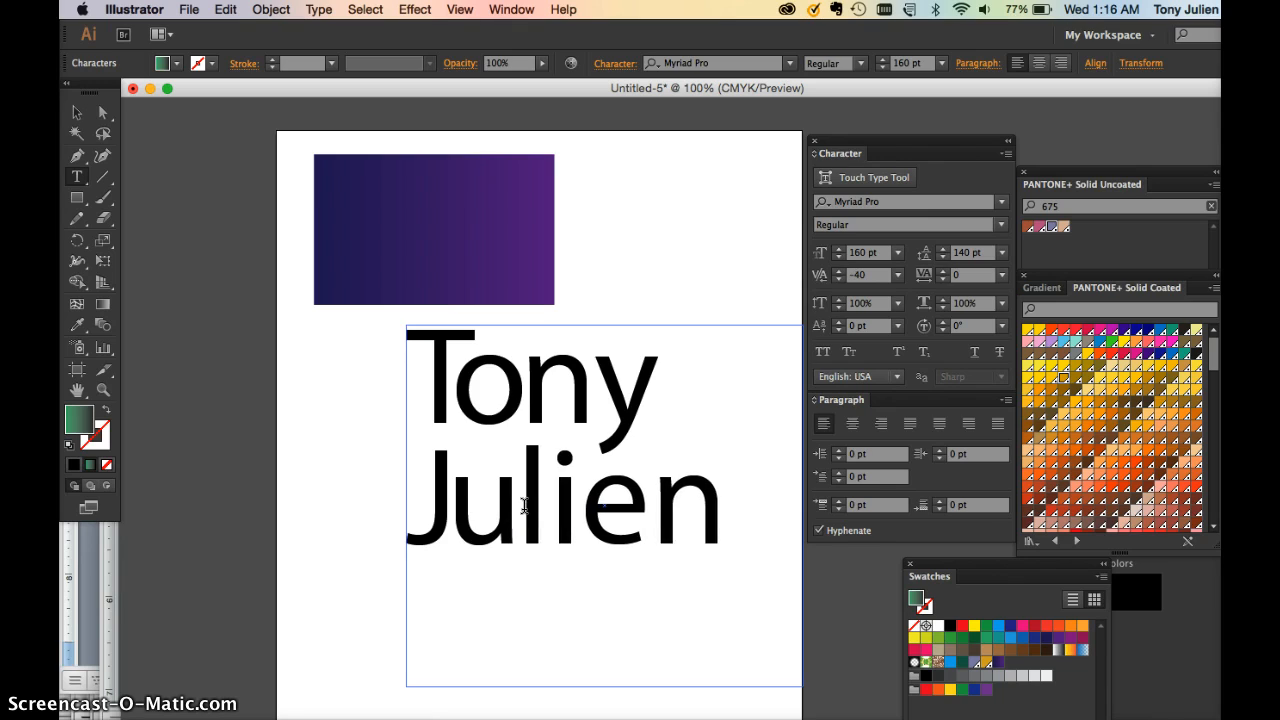
click(536, 493)
key(alt+Left)
key(alt+Left)
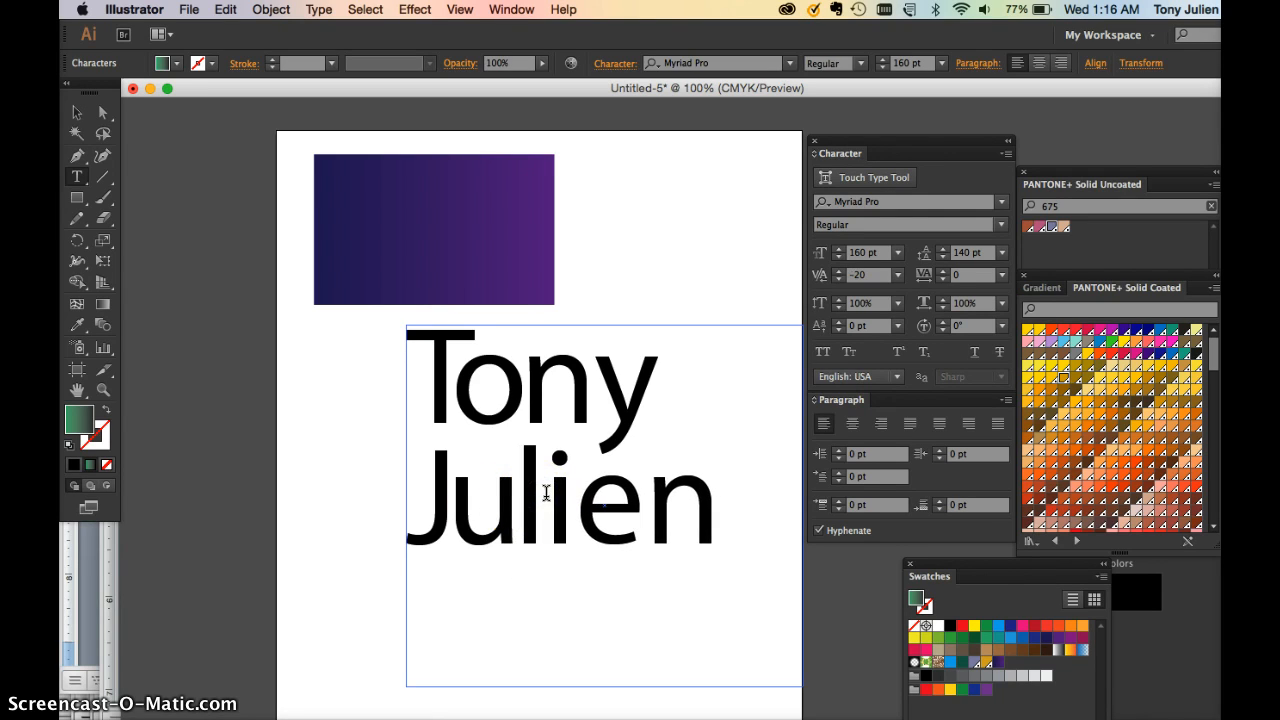
click(571, 489)
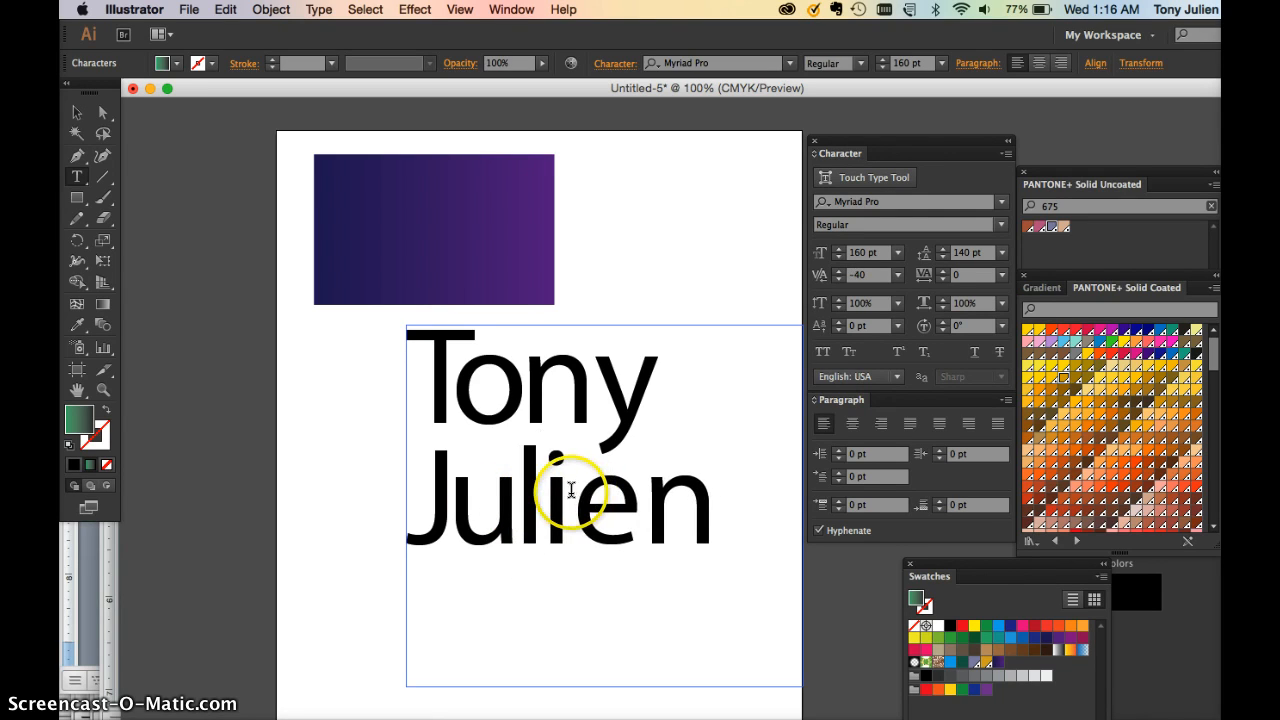
key(alt+Left)
key(alt+Left)
key(alt+Left)
key(alt+Left)
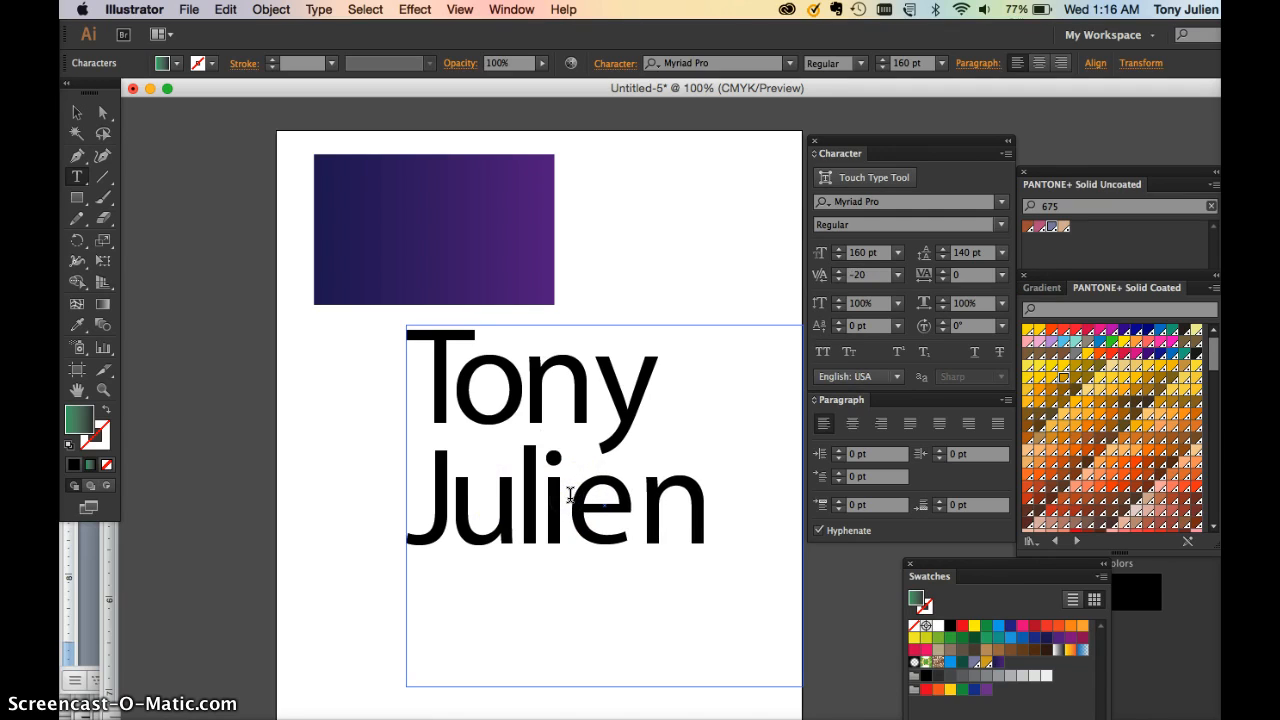
click(571, 498)
key(alt+Left)
Pull the y closer to the n in the first name and leave text editing
click(595, 390)
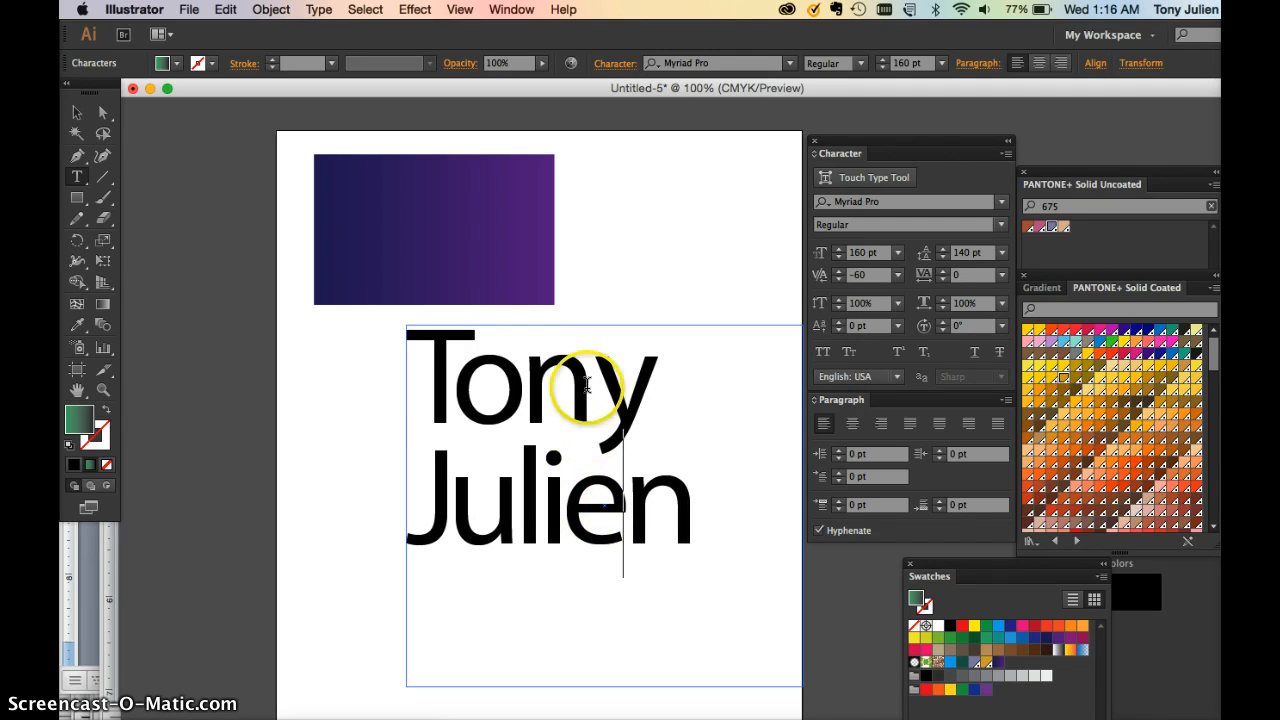
key(alt+Left)
key(alt+Left)
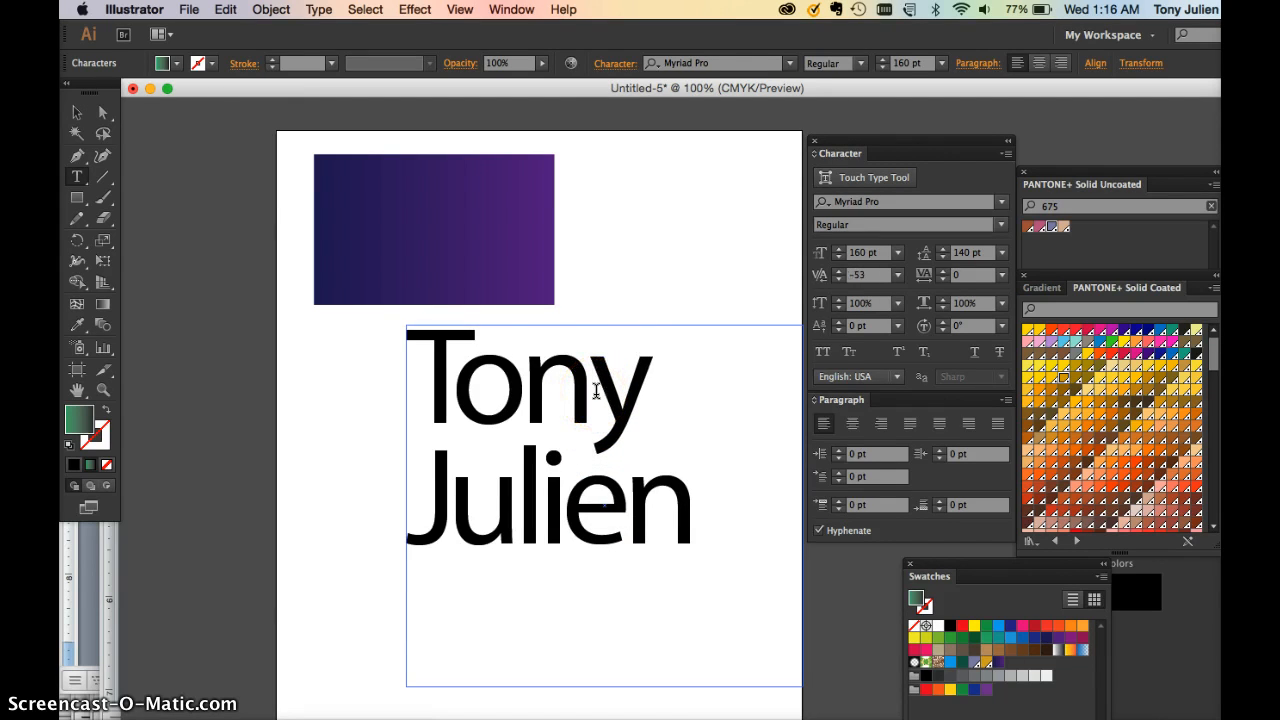
click(77, 112)
click(603, 377)
Shrink the text frame around the two lines and Option-drag a duplicate below the original
scroll(620, 375, down, 5)
scroll(620, 375, right, 10)
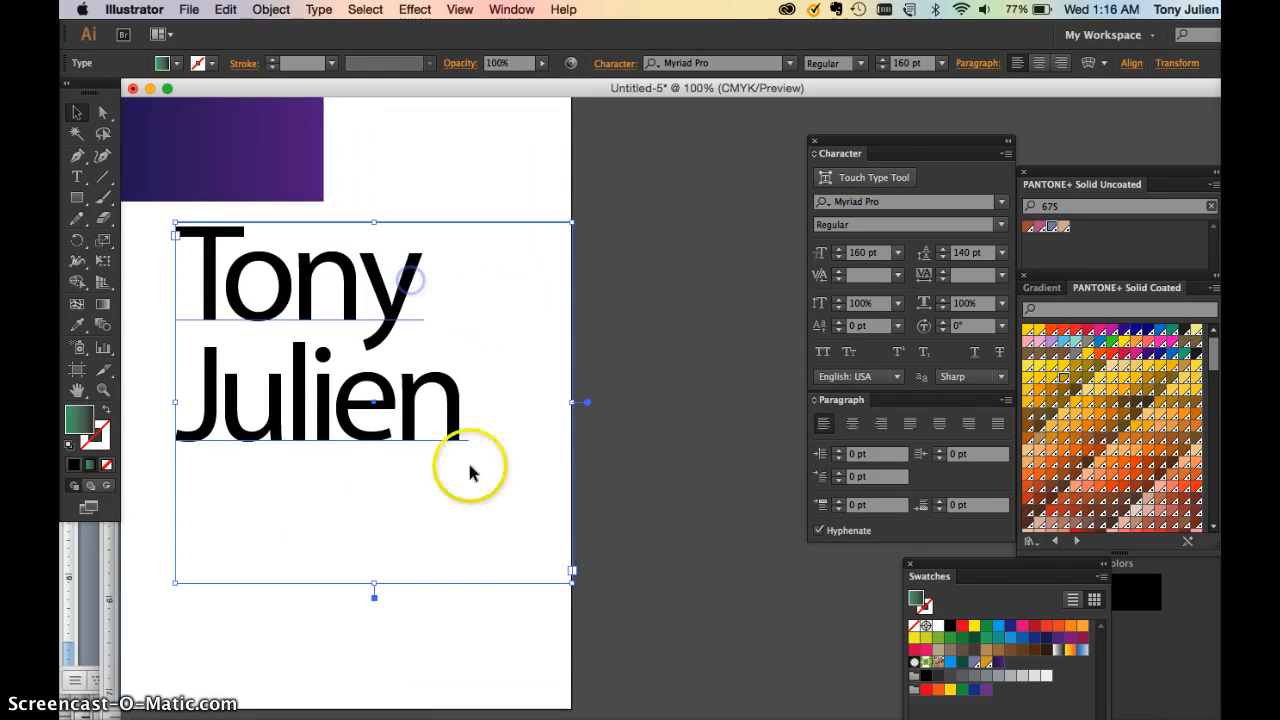
drag(571, 580, 543, 471)
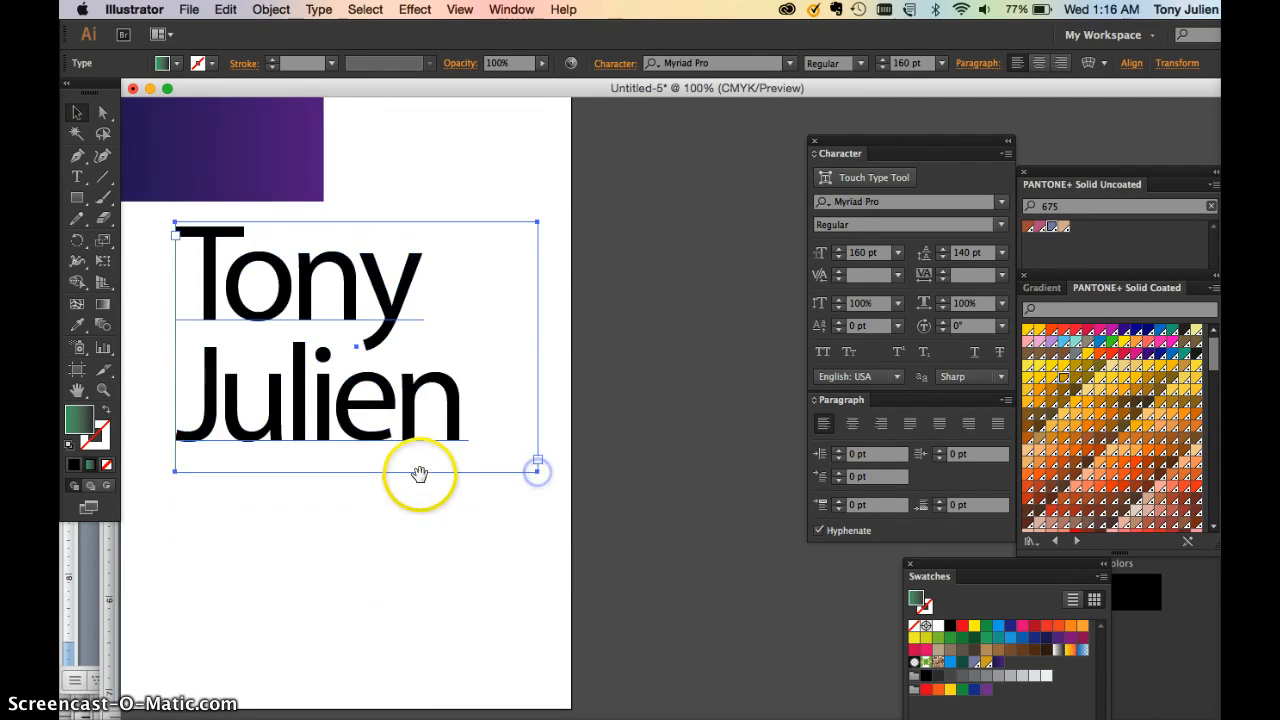
drag(420, 471, 637, 450)
click(558, 358)
drag(558, 358, 548, 598)
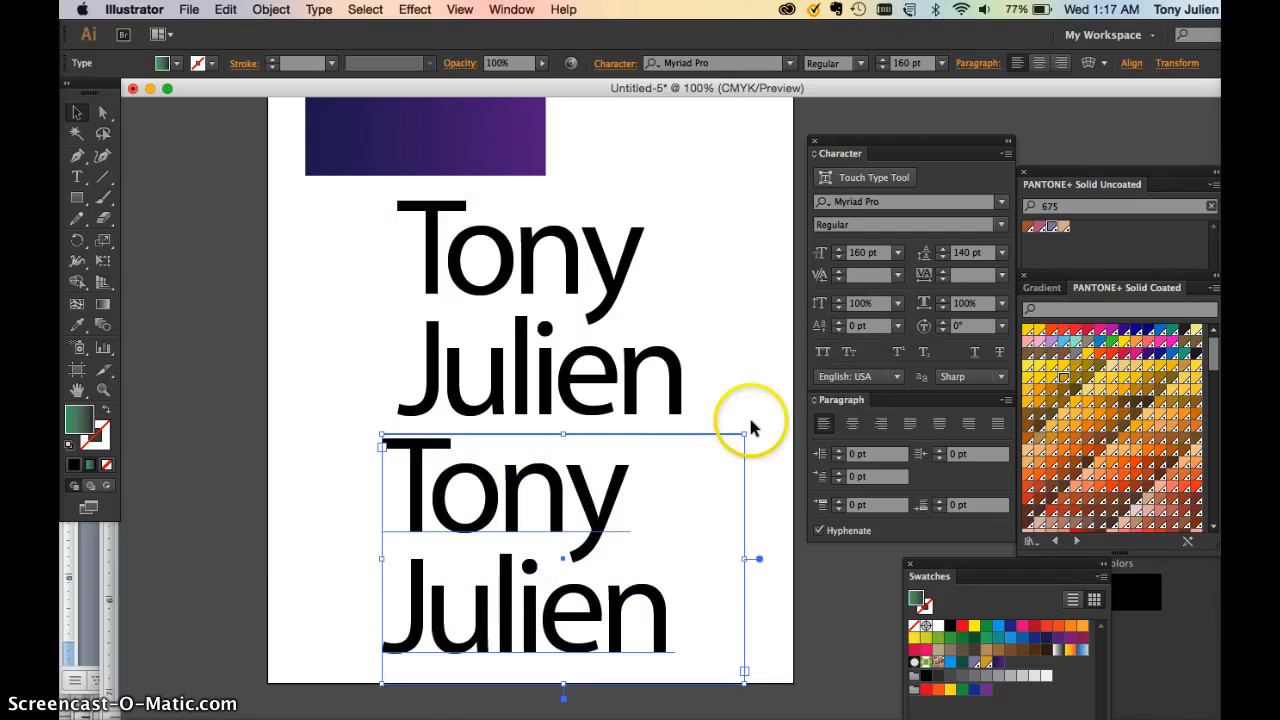
Select all the text in the duplicate and set its tracking to 0
double_click(608, 517)
triple_click(663, 491)
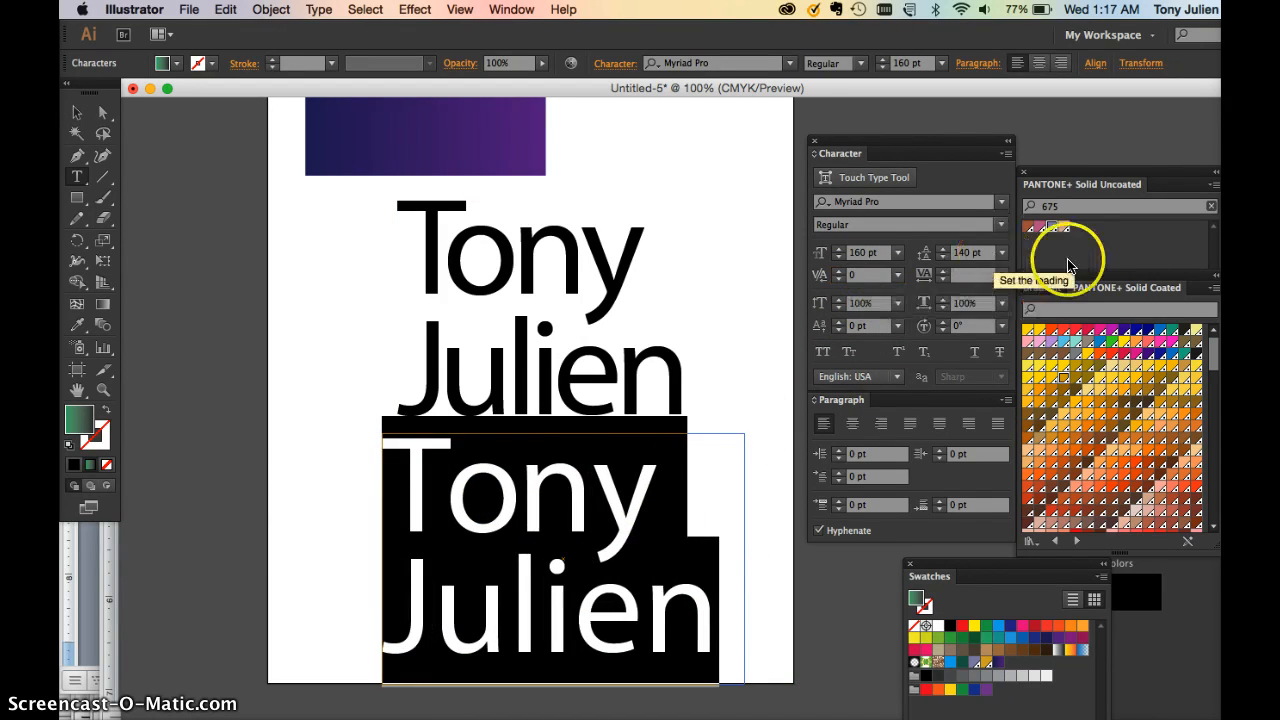
click(972, 274)
text(0)
key(Return)
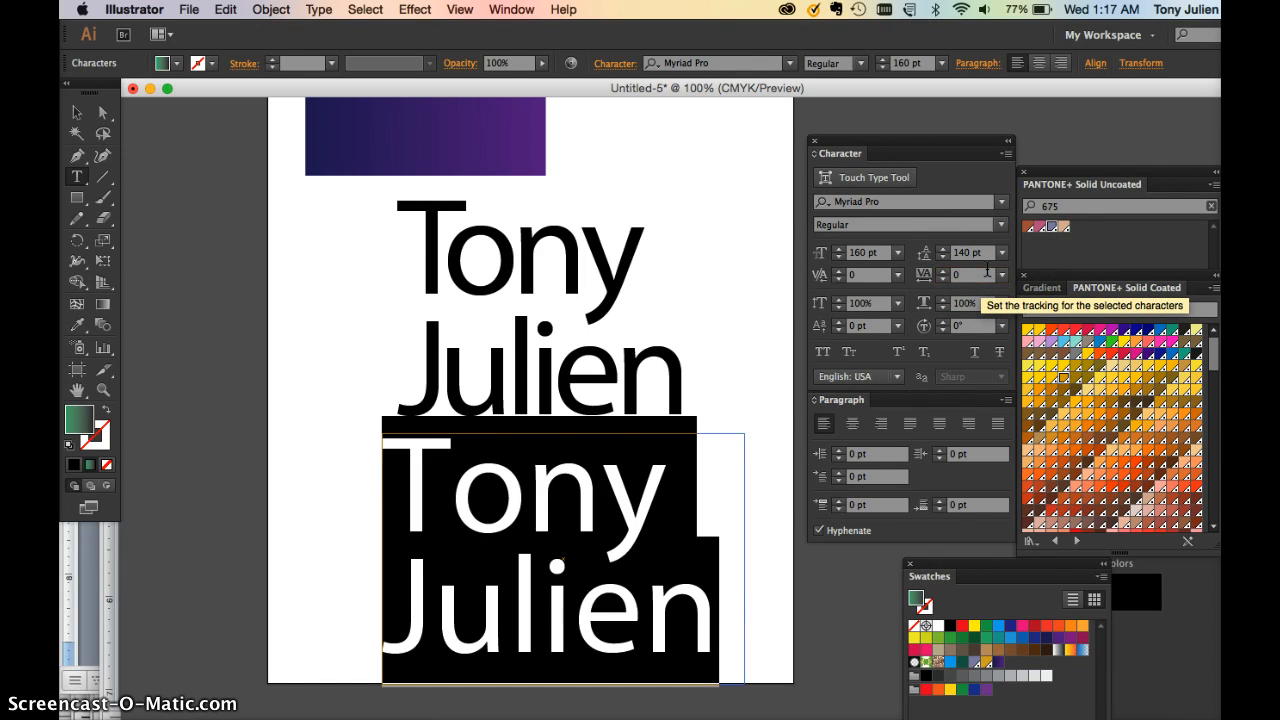
Zoom out and position the copy just under the upper name block
click(77, 113)
click(395, 297)
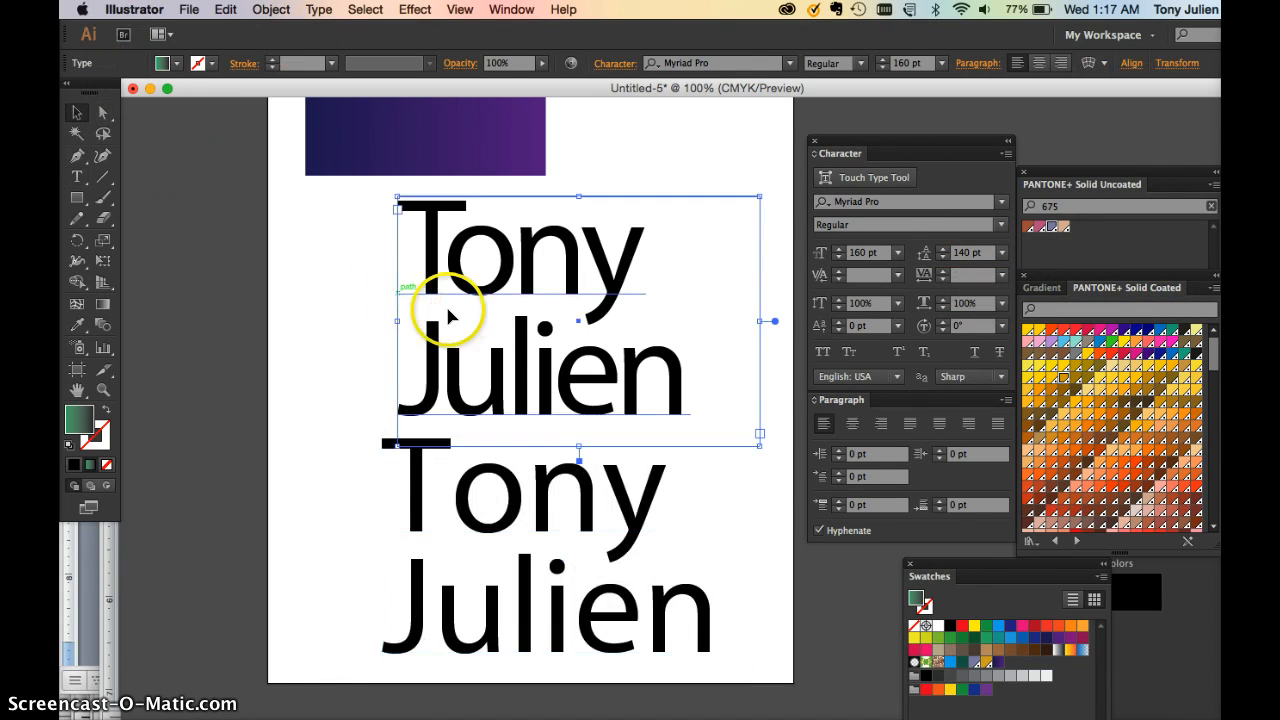
key(super+minus)
click(548, 472)
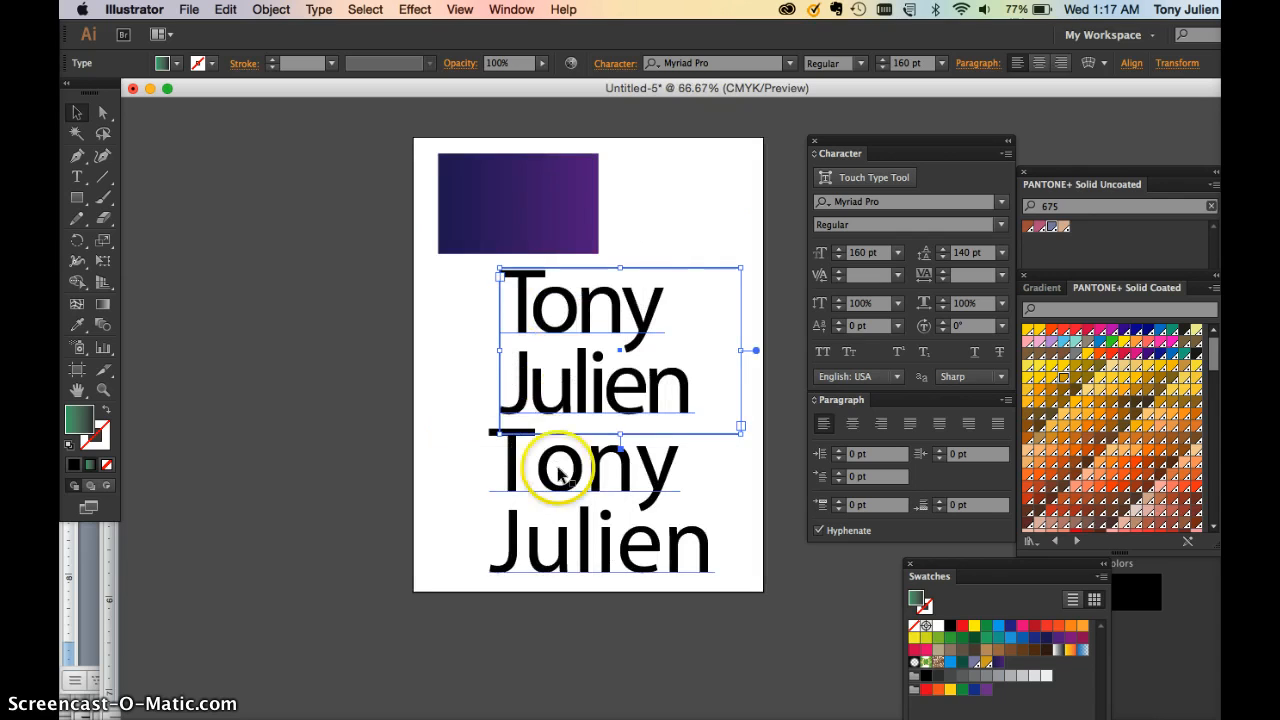
drag(565, 486, 565, 496)
drag(563, 372, 562, 358)
drag(567, 459, 563, 390)
click(551, 174)
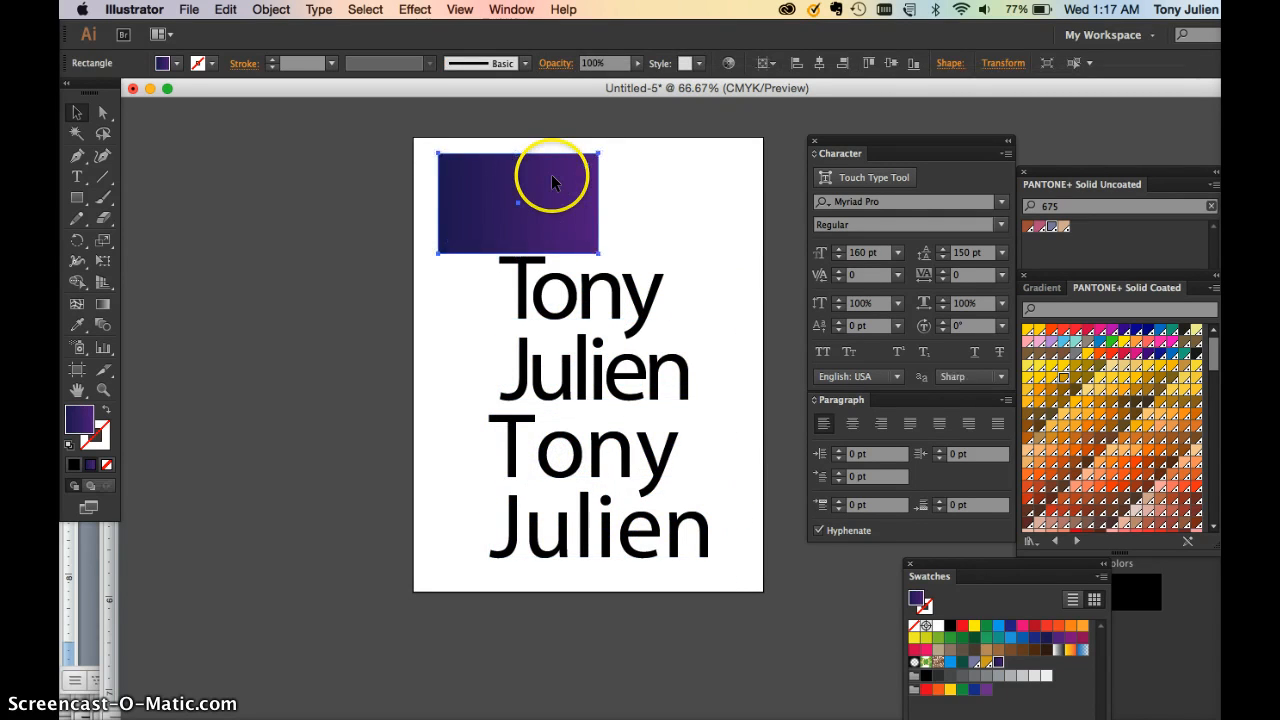
Delete the purple gradient rectangle, move the upper name toward the page top and the copy below
key(Delete)
drag(537, 300, 517, 235)
drag(550, 443, 538, 408)
click(465, 345)
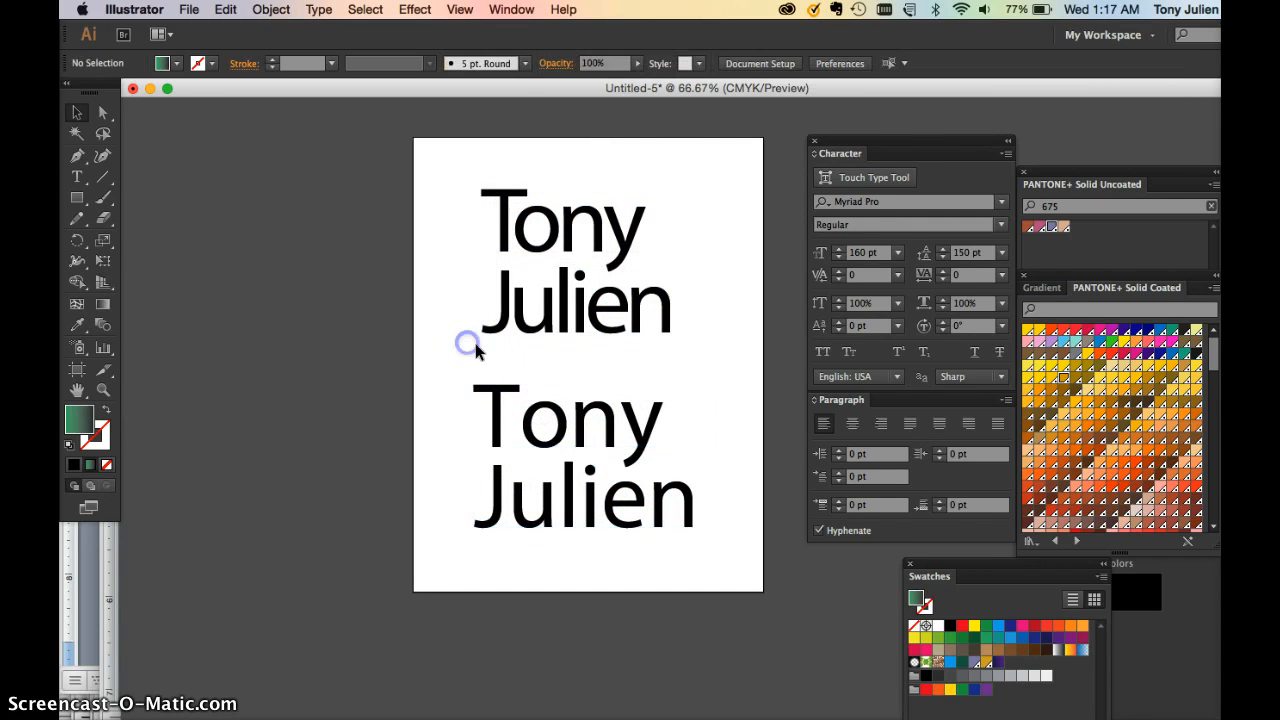
click(660, 330)
click(600, 262)
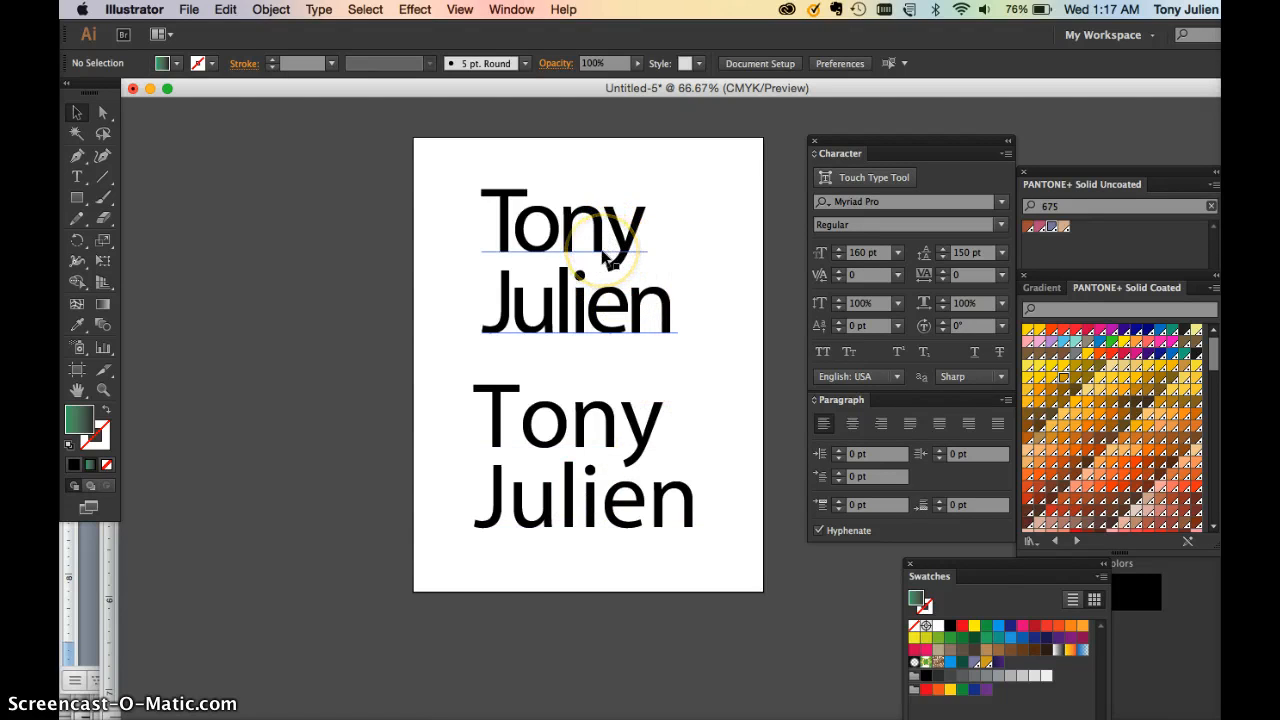
Zoom in, select all of the upper name text and change its font to Helvetica
key(super+equal)
scroll(603, 263, up, 3)
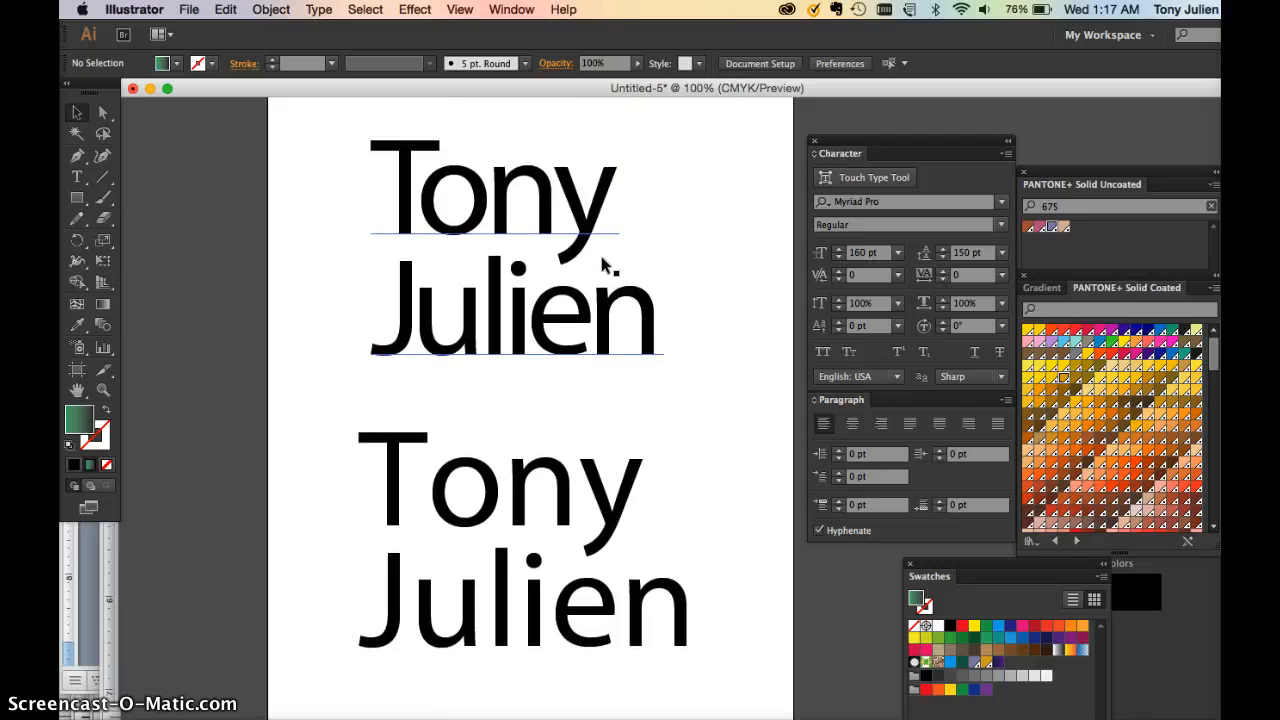
double_click(486, 320)
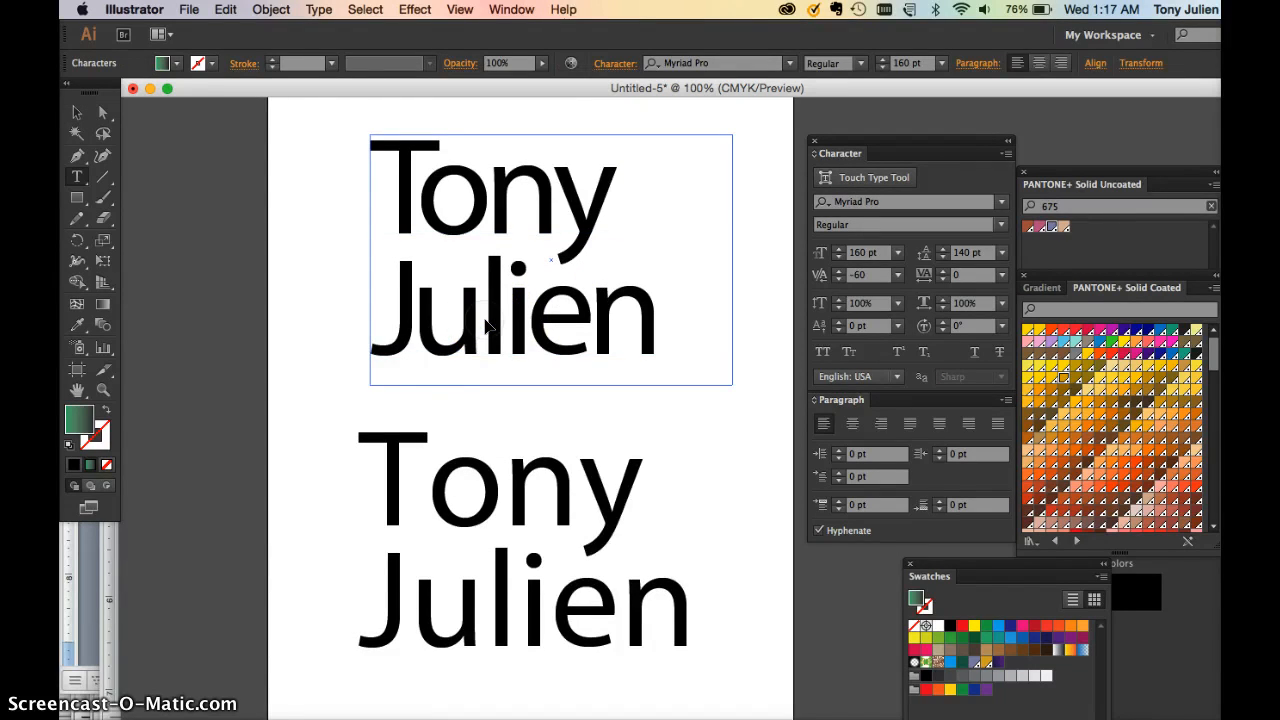
key(alt+Left)
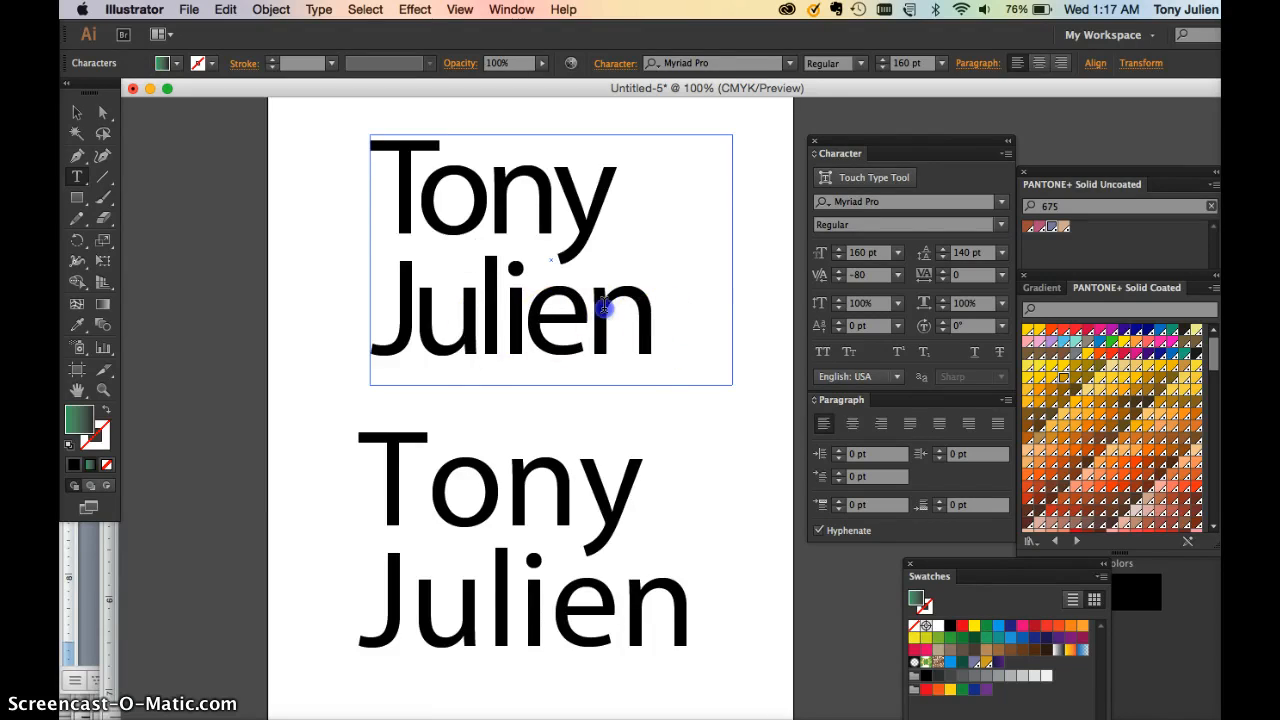
drag(600, 300, 380, 190)
click(855, 202)
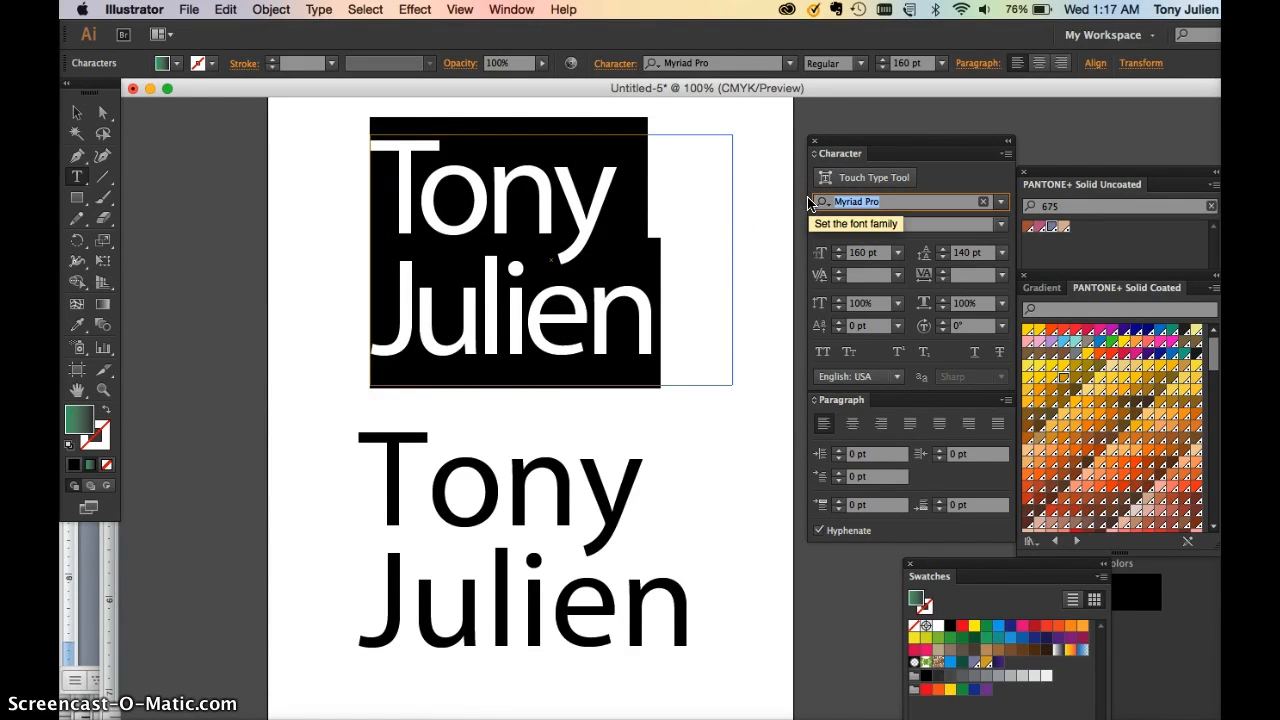
text(hel)
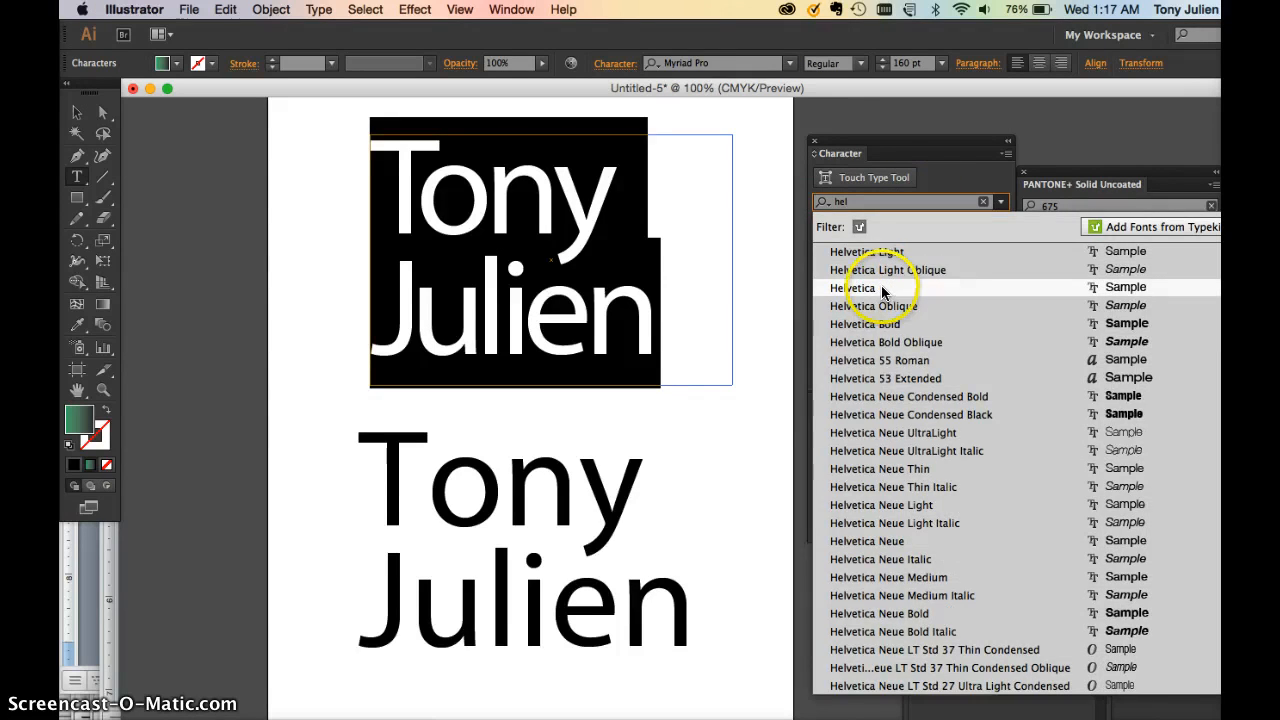
click(882, 288)
Loosen kerning before 'en' and between u–l in the surname, then select the lower copy
click(565, 311)
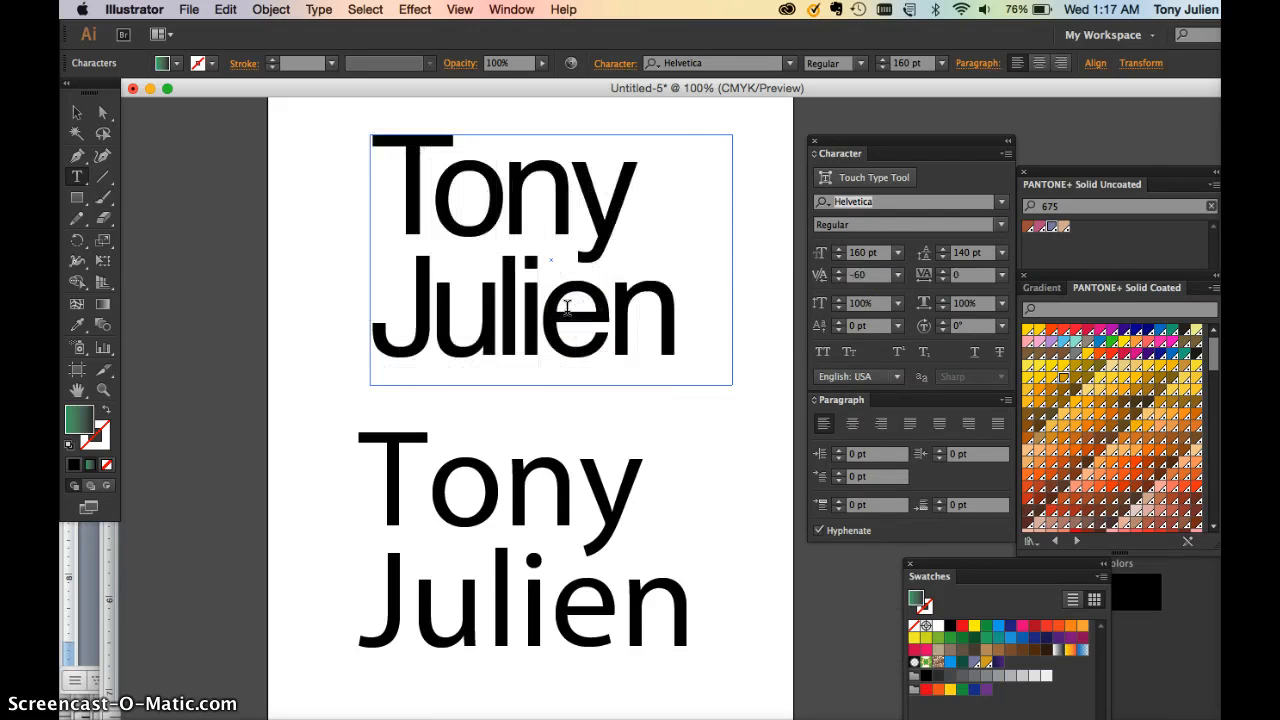
key(alt+Right)
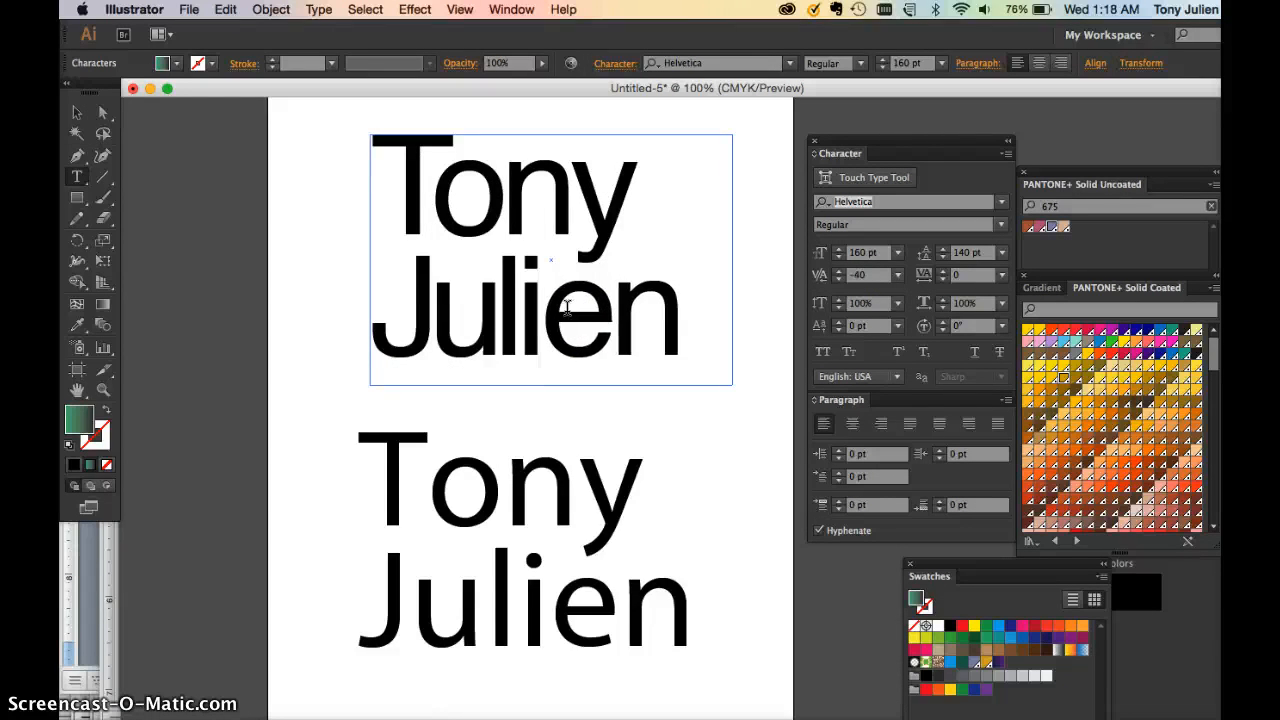
click(435, 308)
click(498, 300)
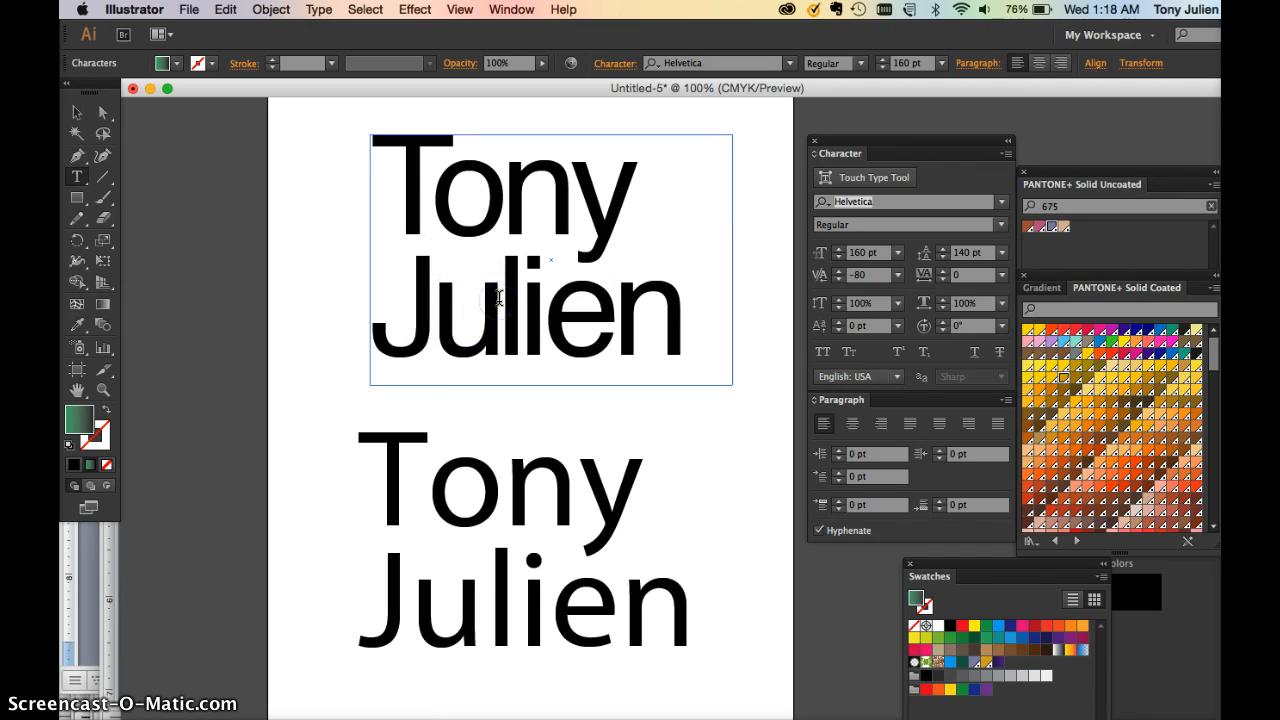
key(alt+Right)
click(506, 204)
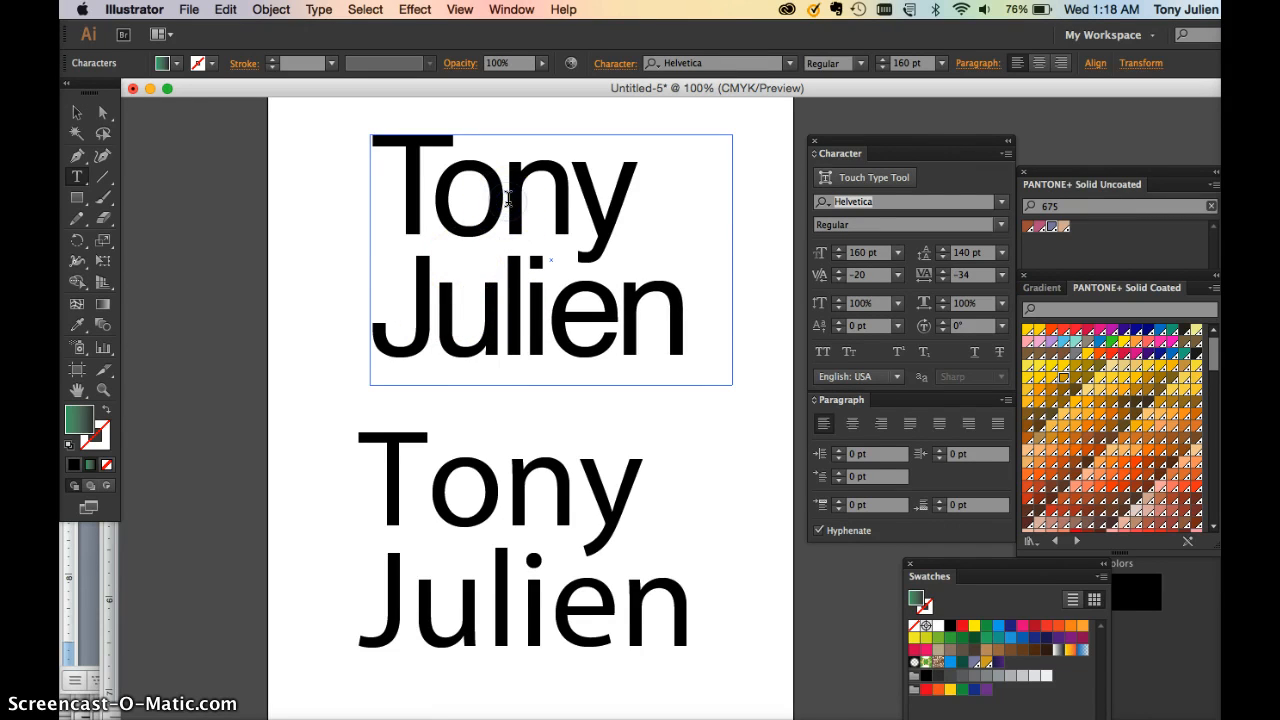
click(580, 195)
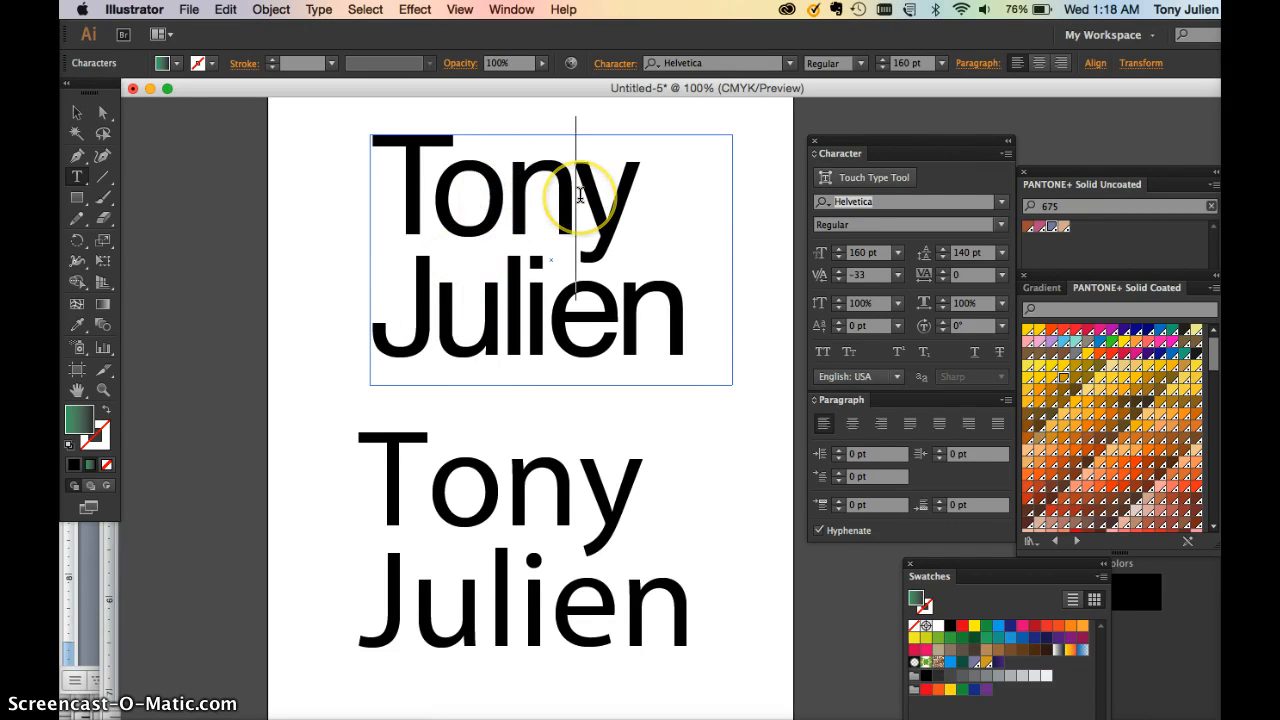
click(533, 285)
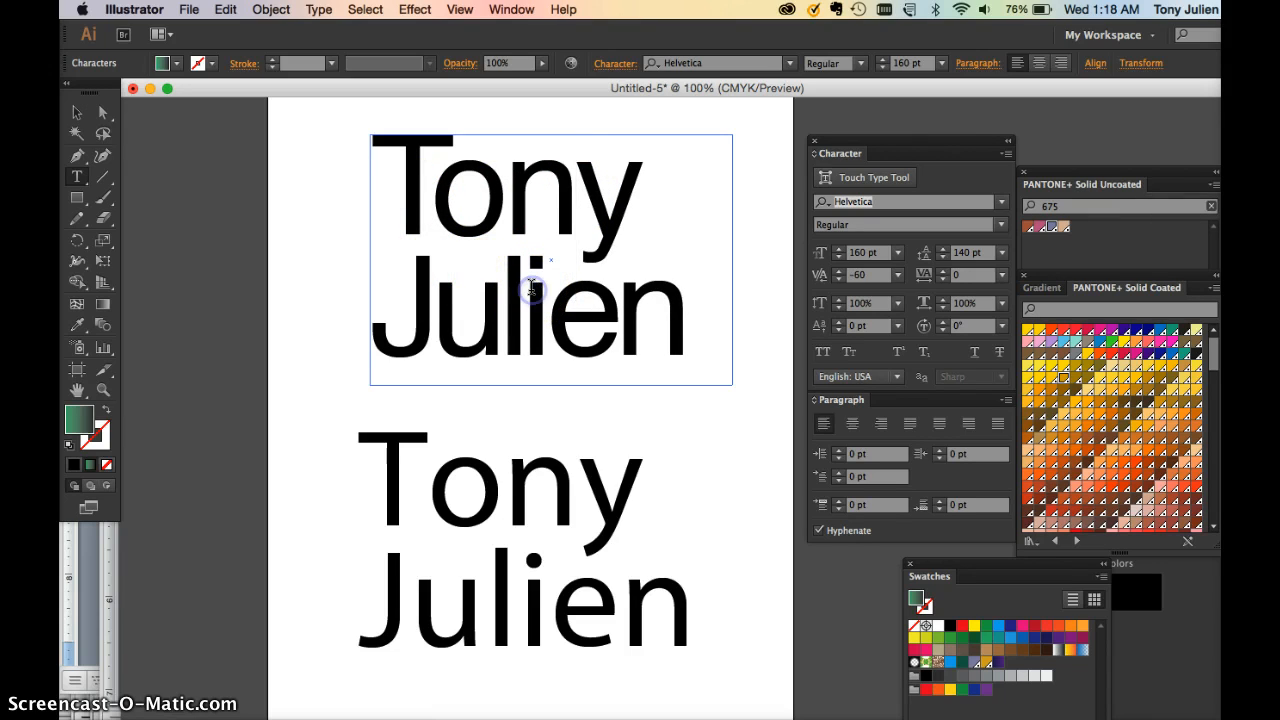
click(619, 310)
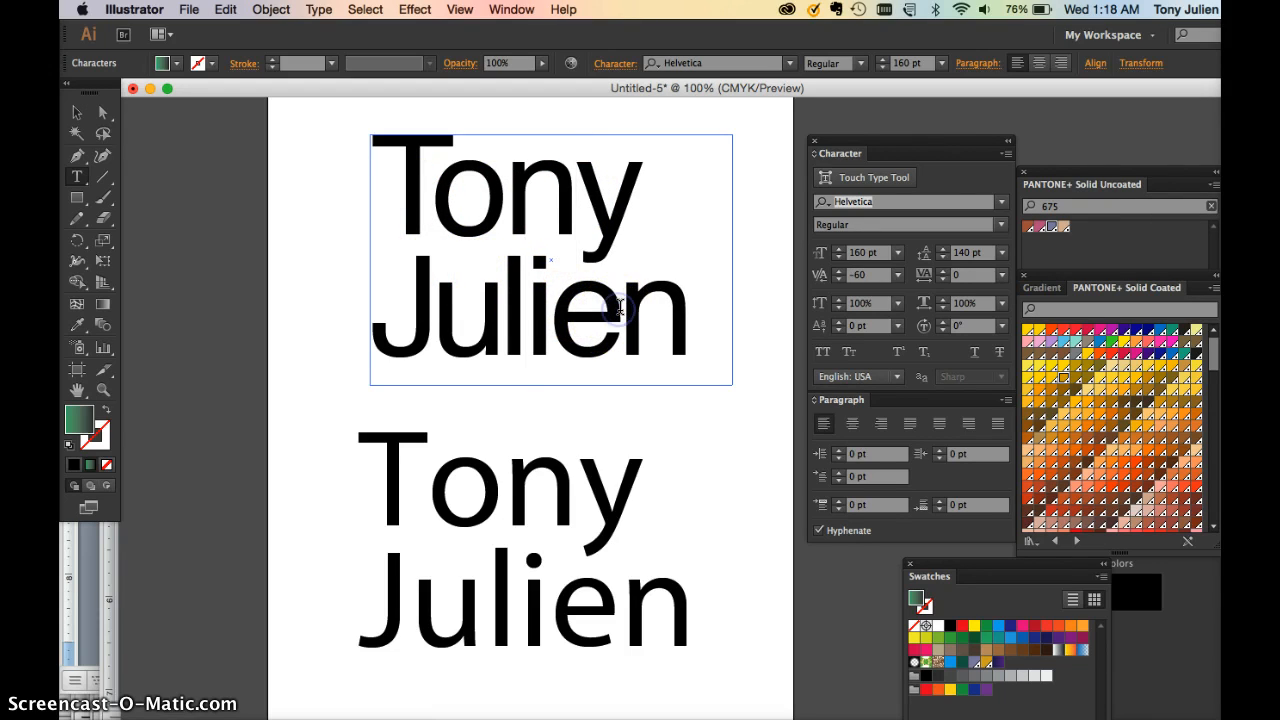
click(77, 112)
click(509, 560)
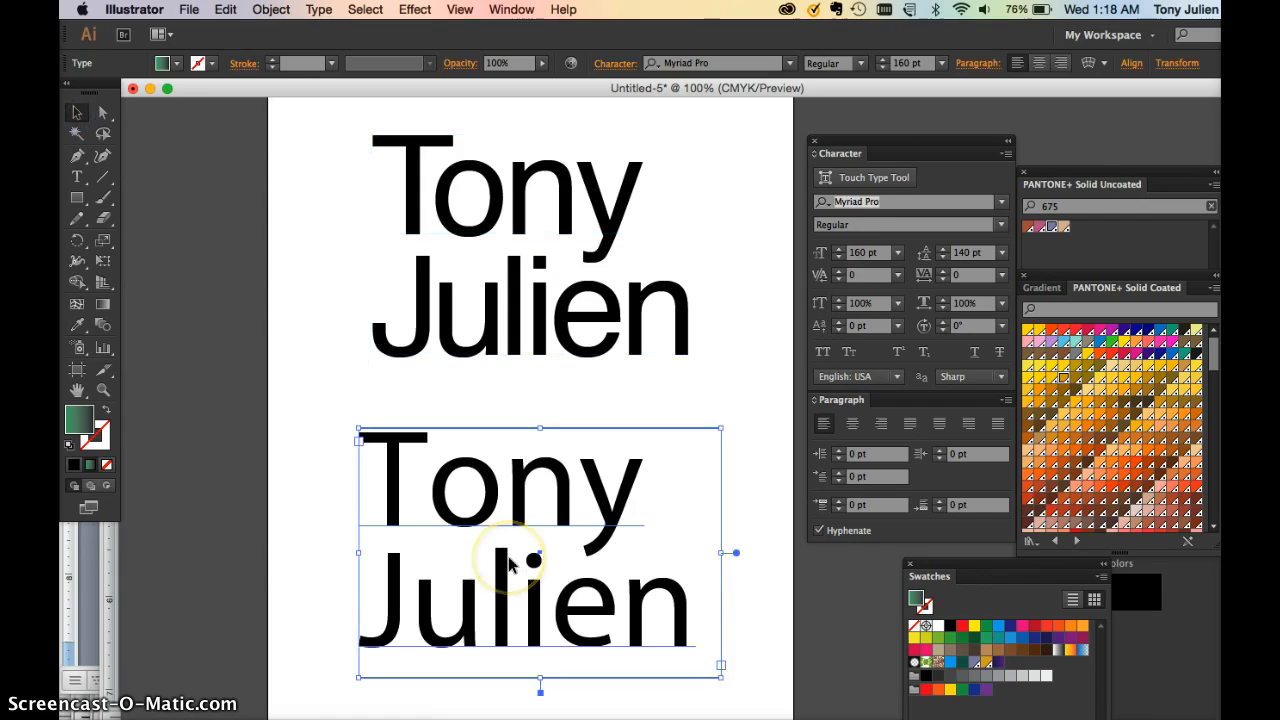
Set the lower copy's font size to 20 pt
click(838, 254)
text(20)
key(Return)
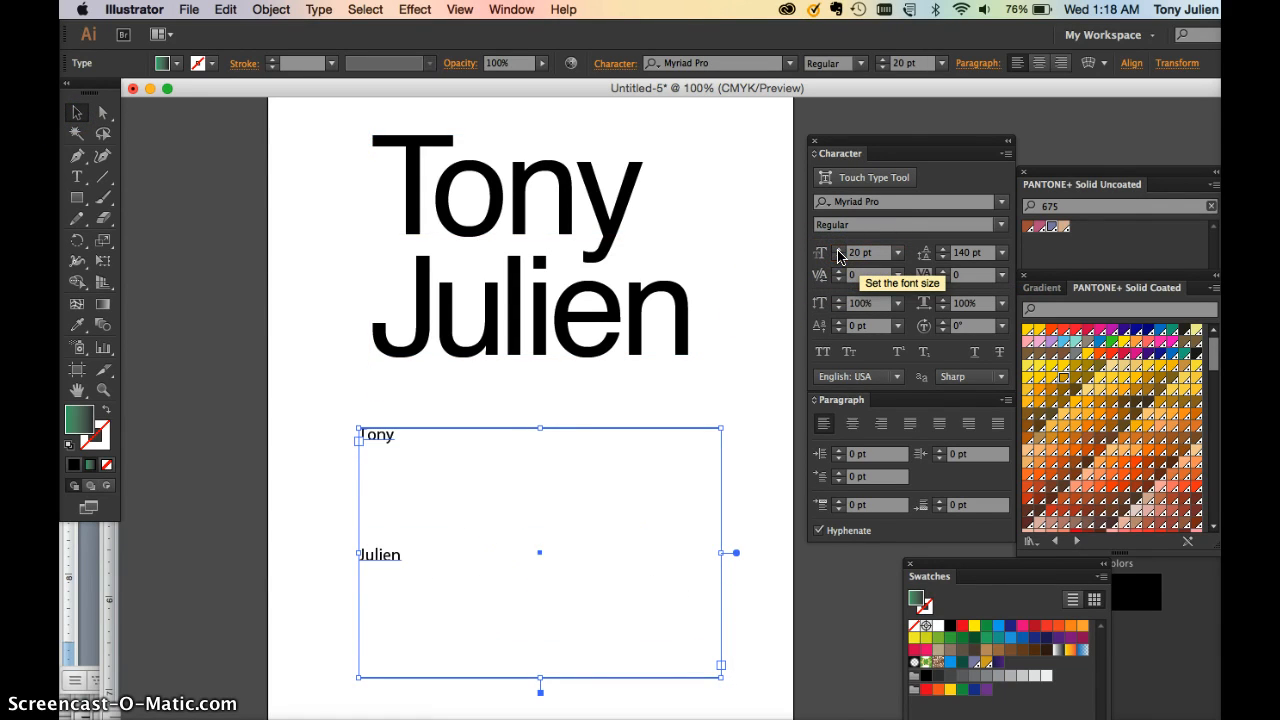
double_click(388, 557)
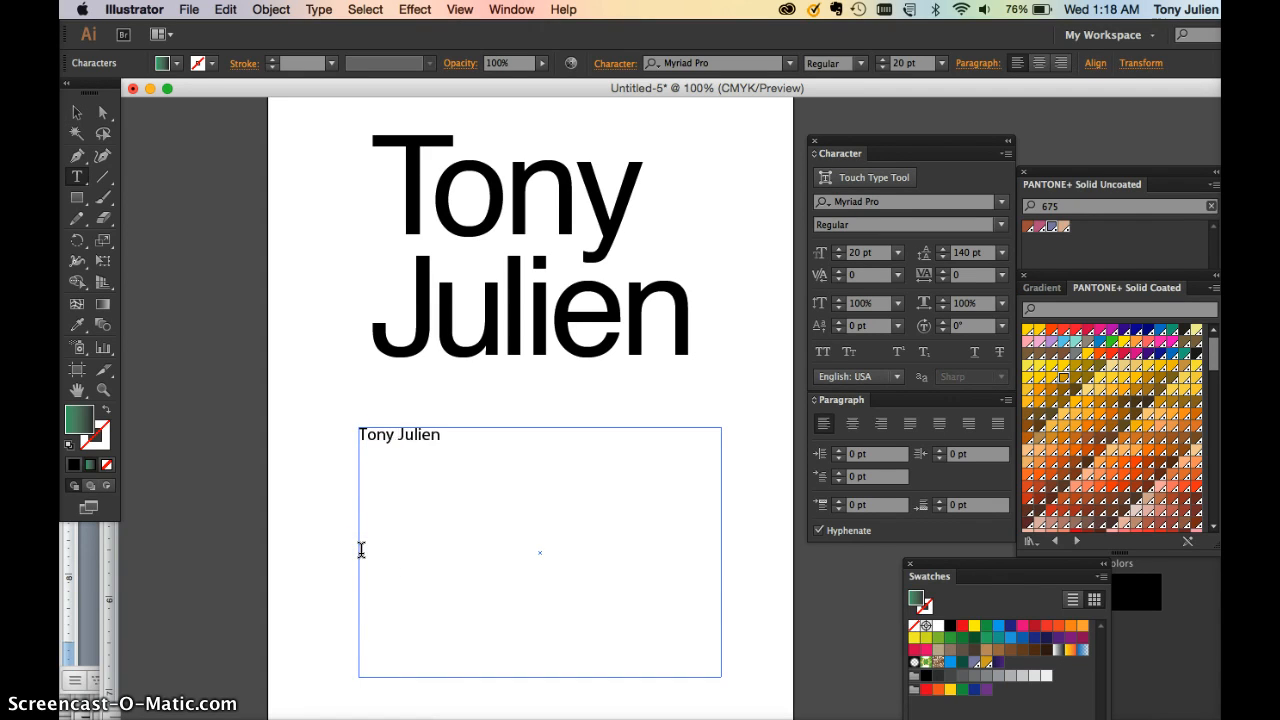
key(super+a)
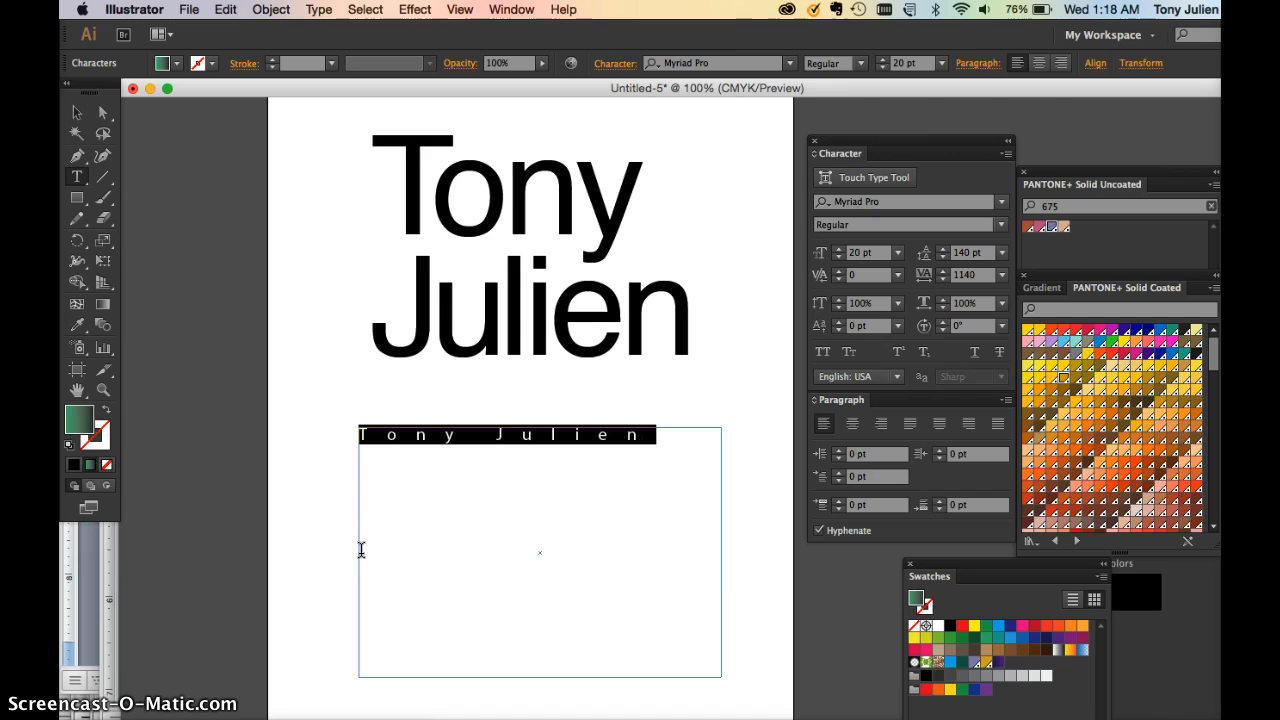
click(1006, 154)
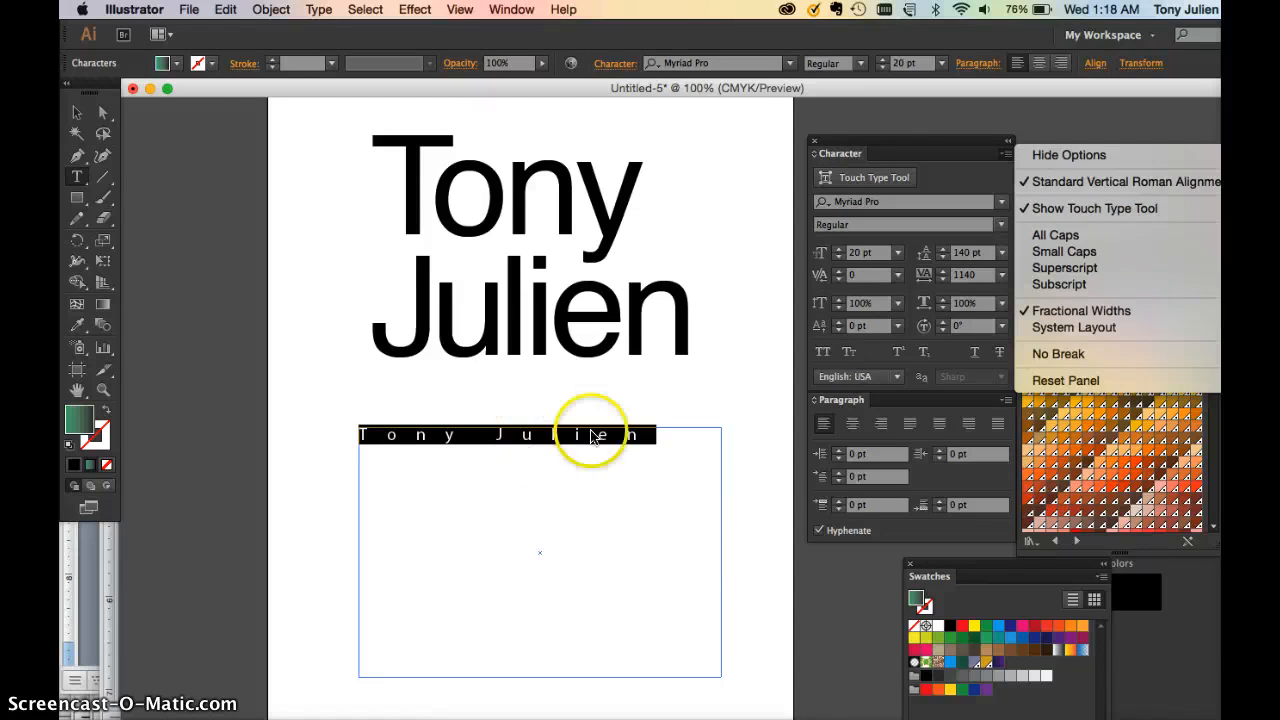
key(super+shift+k)
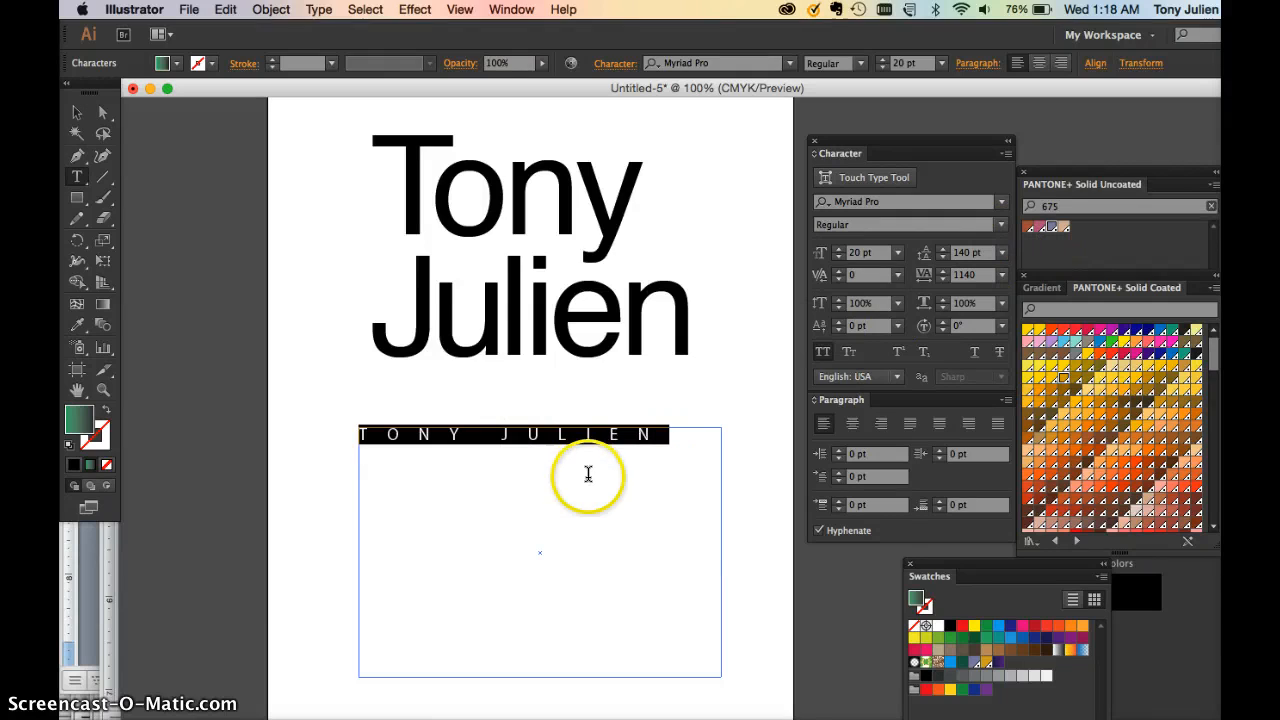
click(1005, 153)
click(1043, 236)
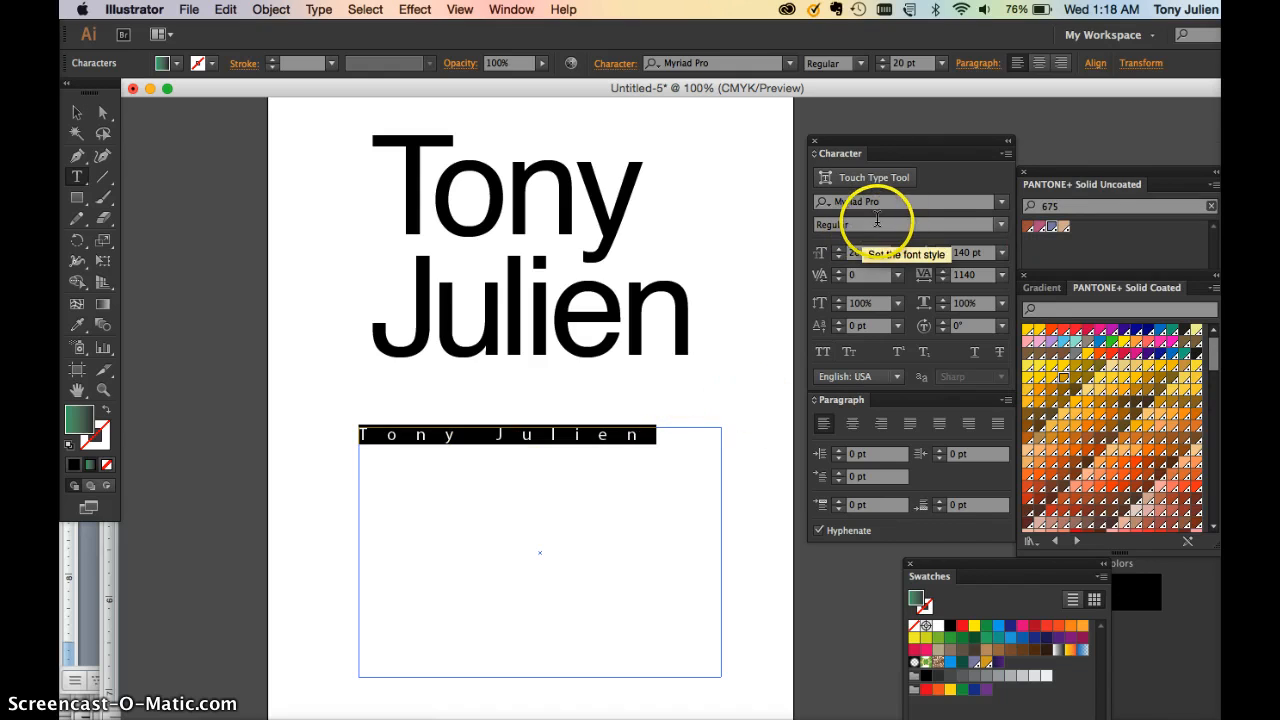
click(1005, 155)
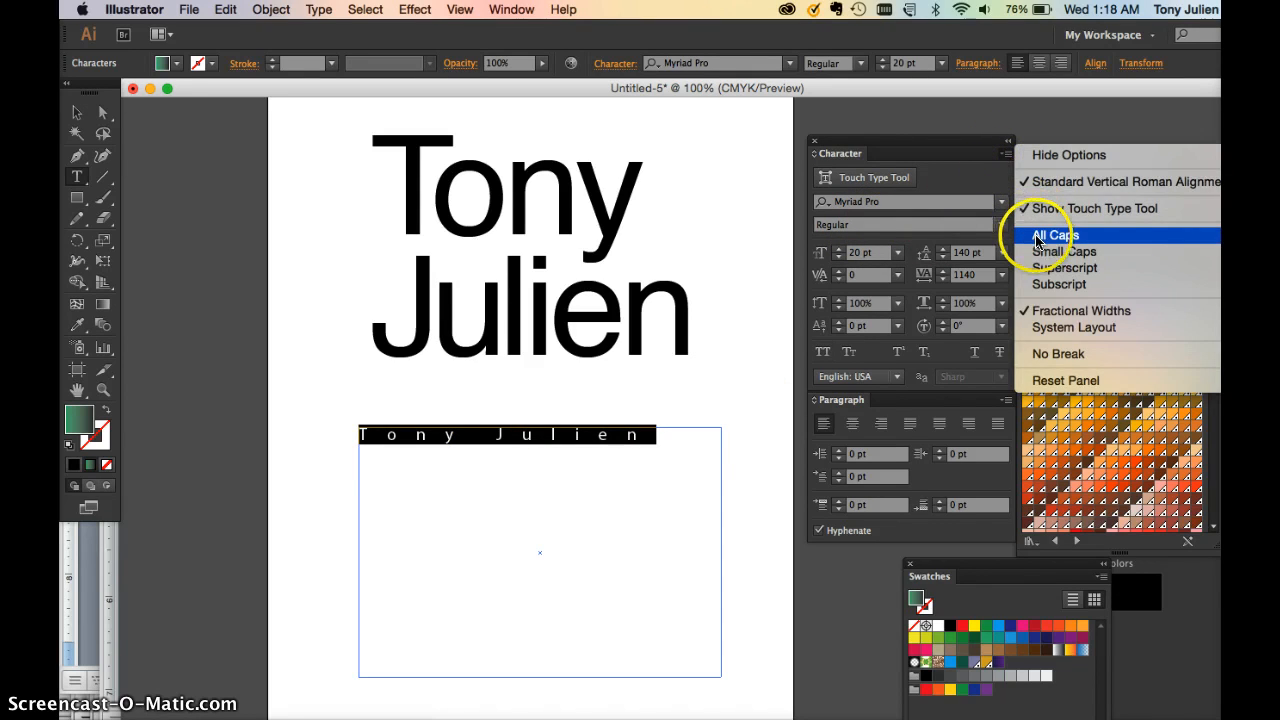
click(1035, 234)
click(78, 113)
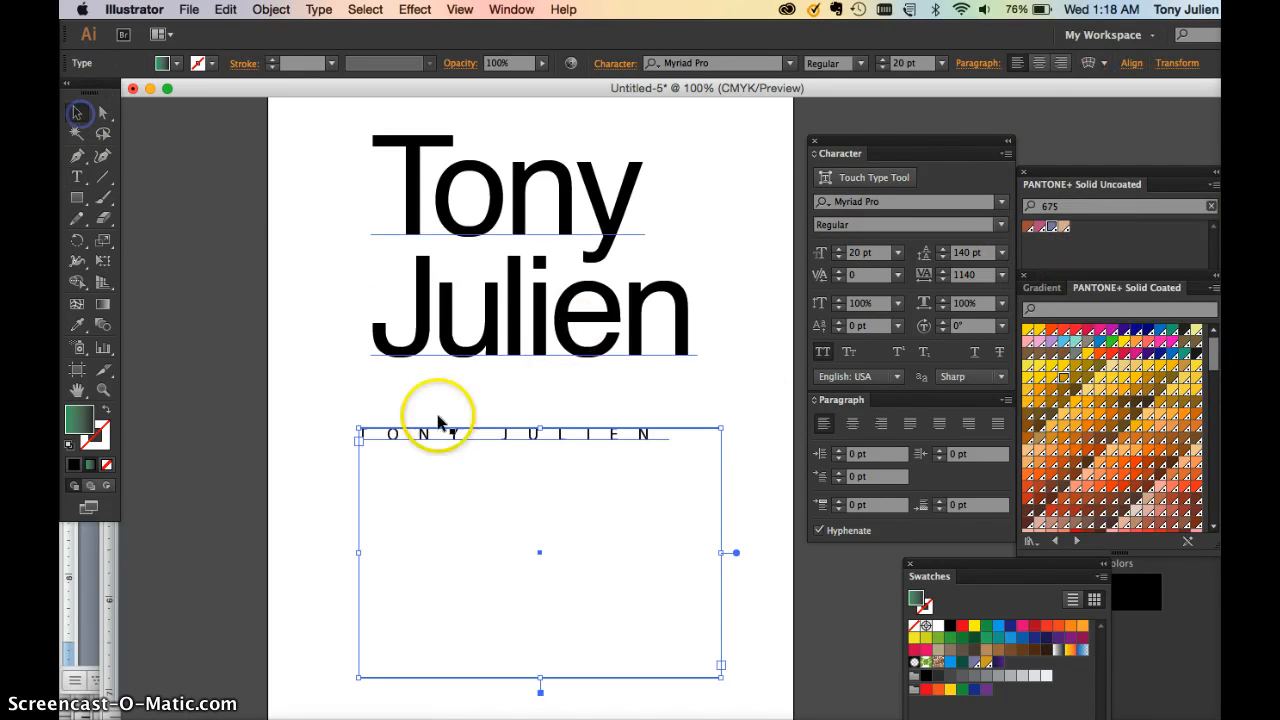
Retype the small line as GRAPHIC DESIGNER and tighten tracking to 780 so it fits one line
click(321, 445)
drag(322, 446, 600, 396)
double_click(573, 390)
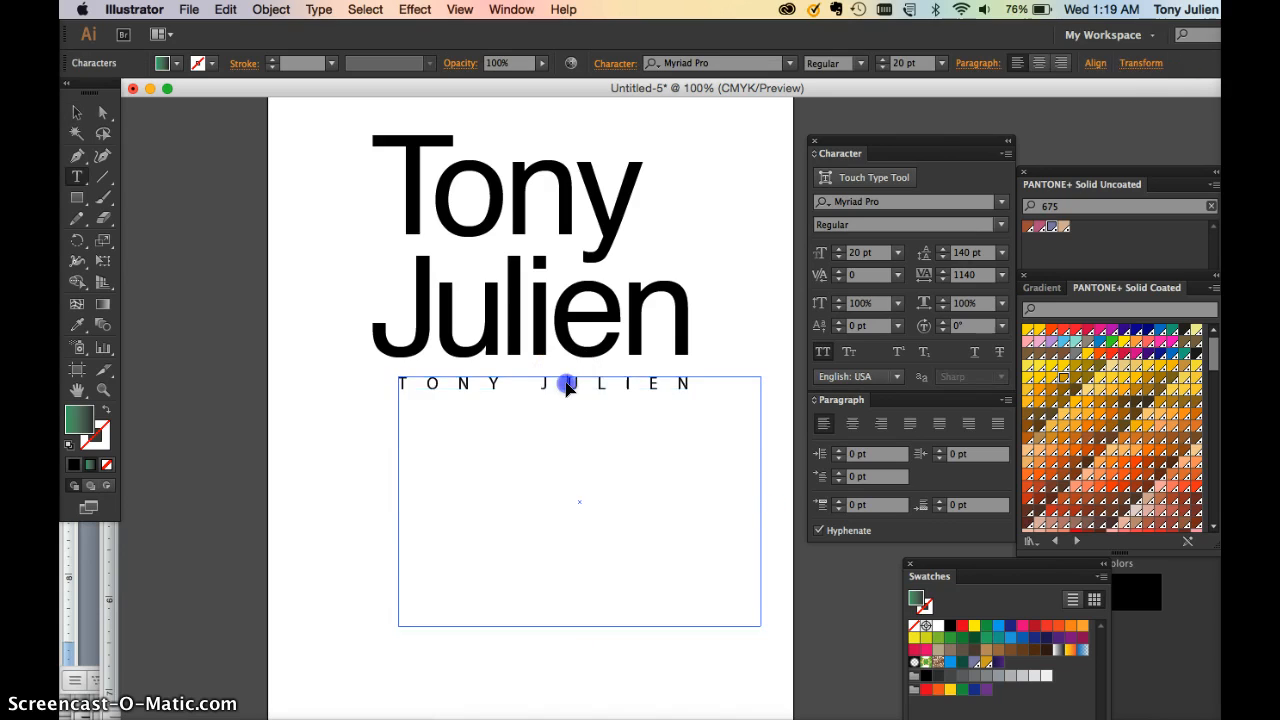
triple_click(566, 377)
text(GRAPHIC DE-)
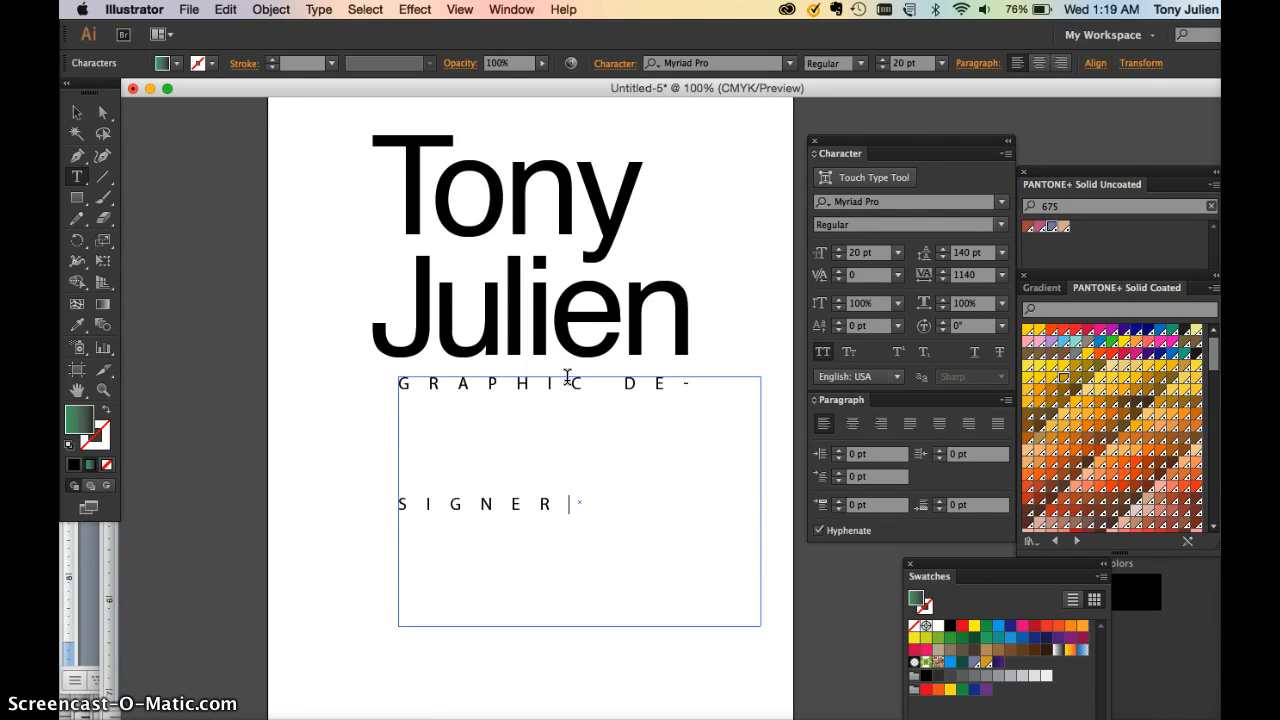
key(super+a)
key(alt+Left)
key(alt+Left)
key(alt+Left)
key(alt+Left)
key(alt+Left)
key(alt+Left)
key(alt+Left)
key(alt+Left)
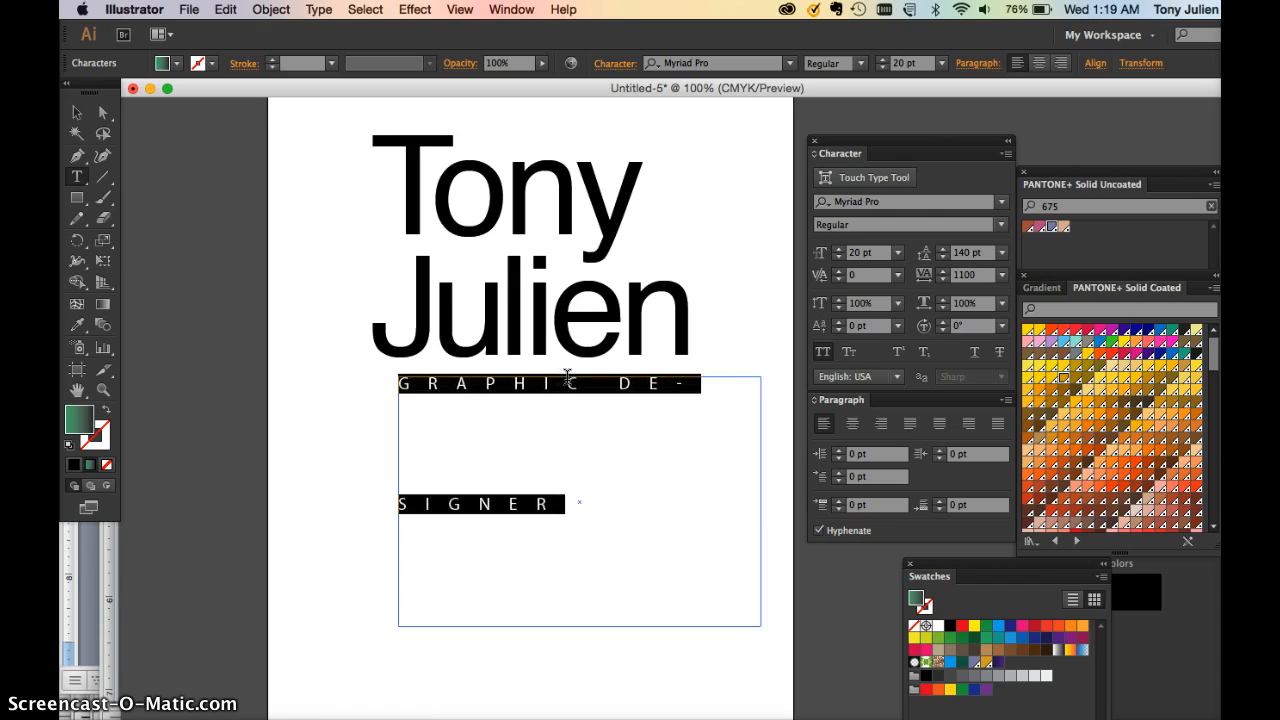
key(alt+Left)
key(alt+Left)
key(alt+Left)
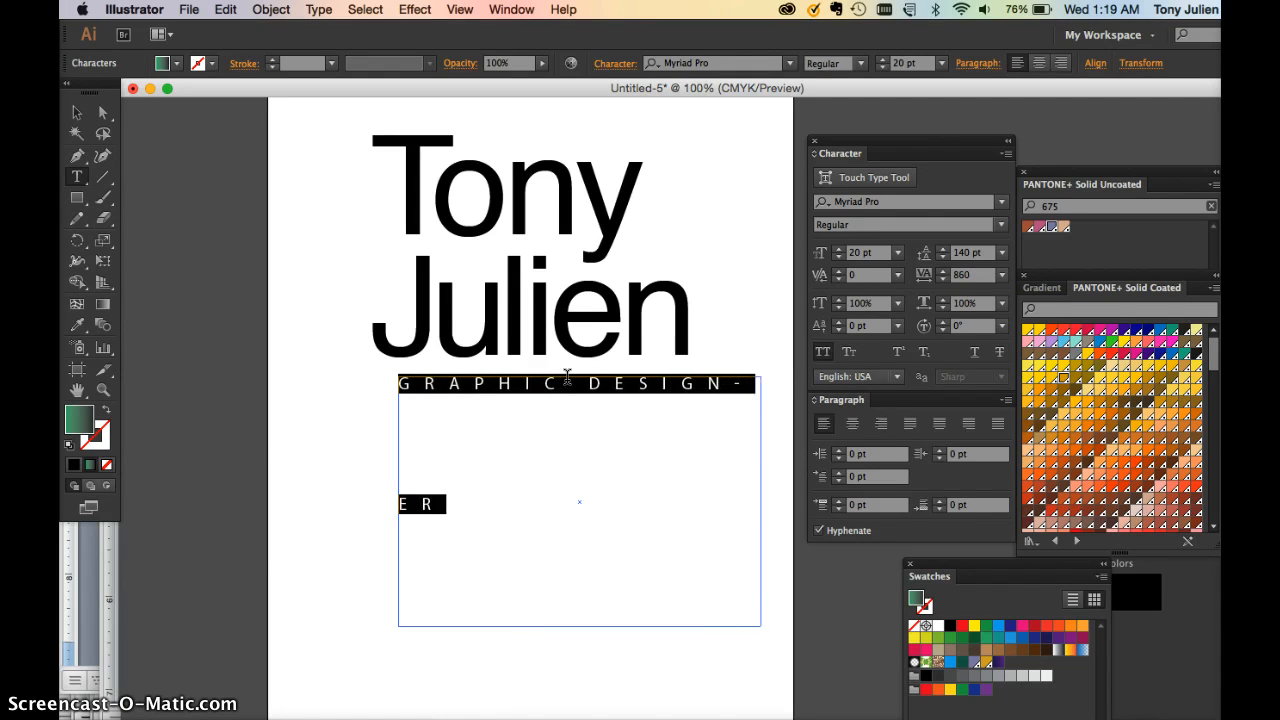
key(alt+Left)
key(alt+Left)
key(alt+Left)
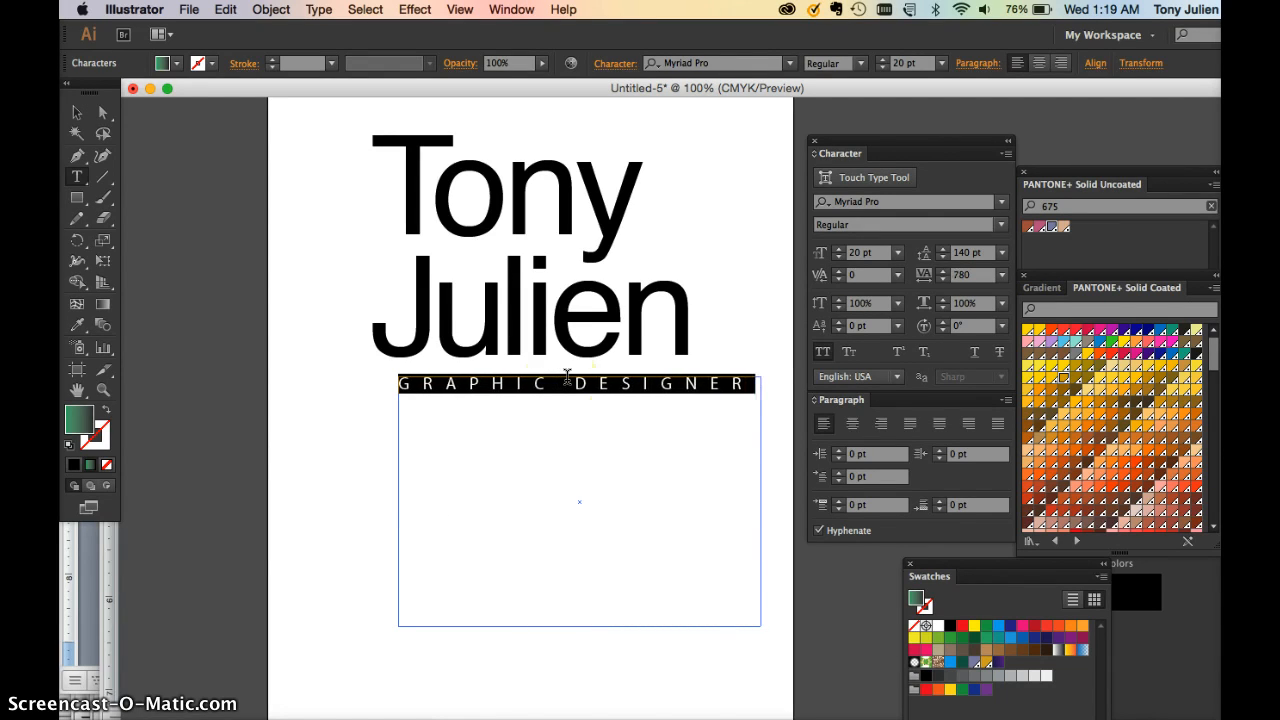
Move the GRAPHIC DESIGNER frame under Julien and shrink it to fit its line
click(77, 113)
mouse_move(405, 380)
mouse_down()
mouse_move(415, 387)
mouse_move(395, 380)
mouse_up()
drag(733, 612, 721, 403)
click(700, 449)
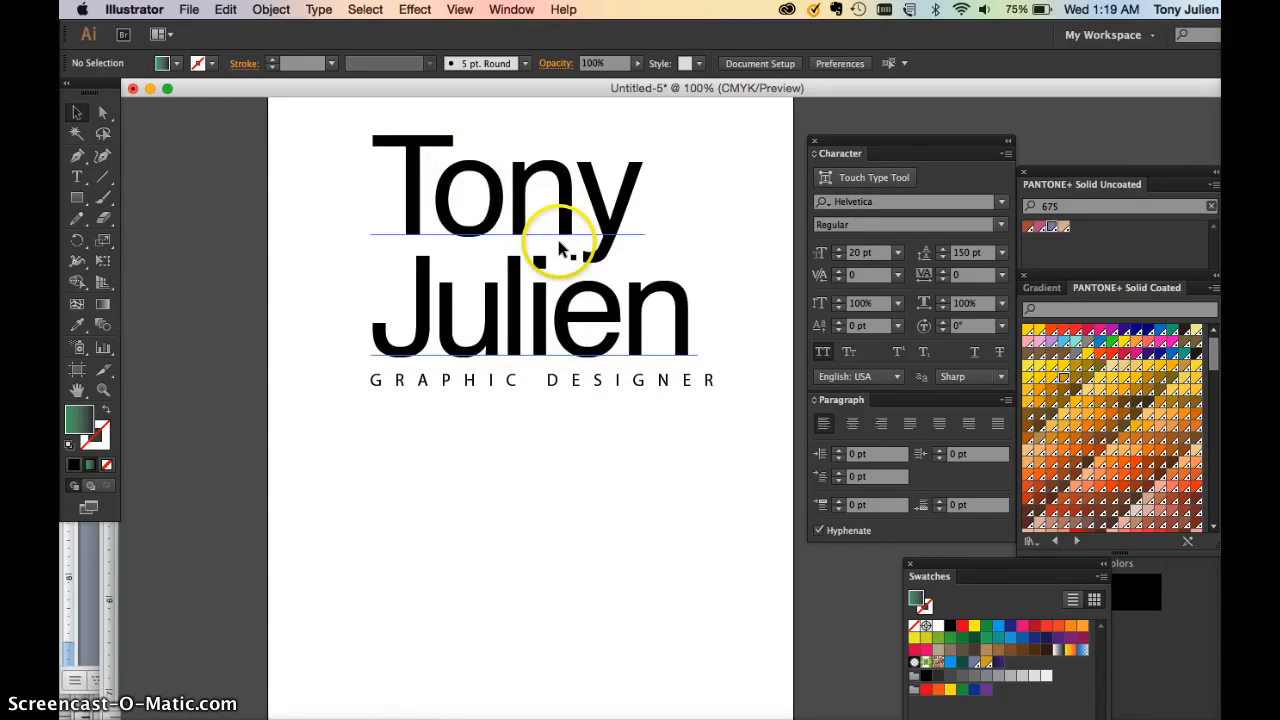
Select the GRAPHIC DESIGNER text and set its Baseline Shift to -6 pt
scroll(700, 264, up, 3)
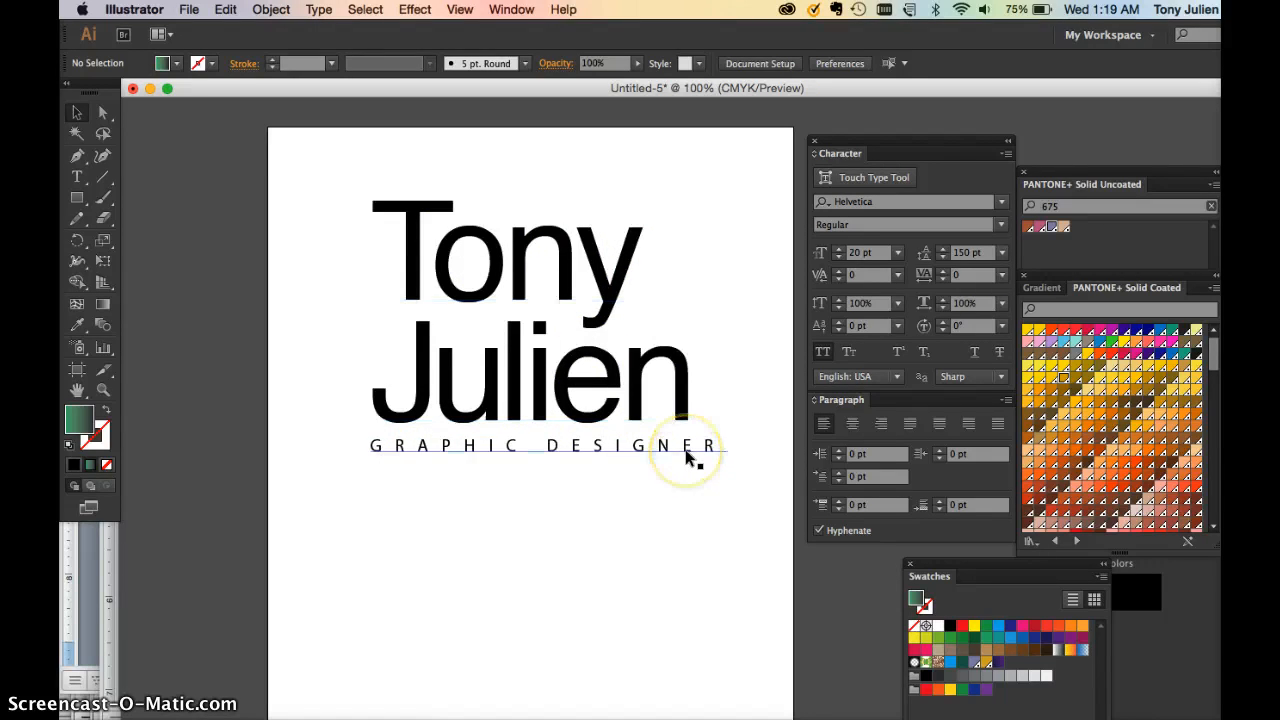
double_click(534, 448)
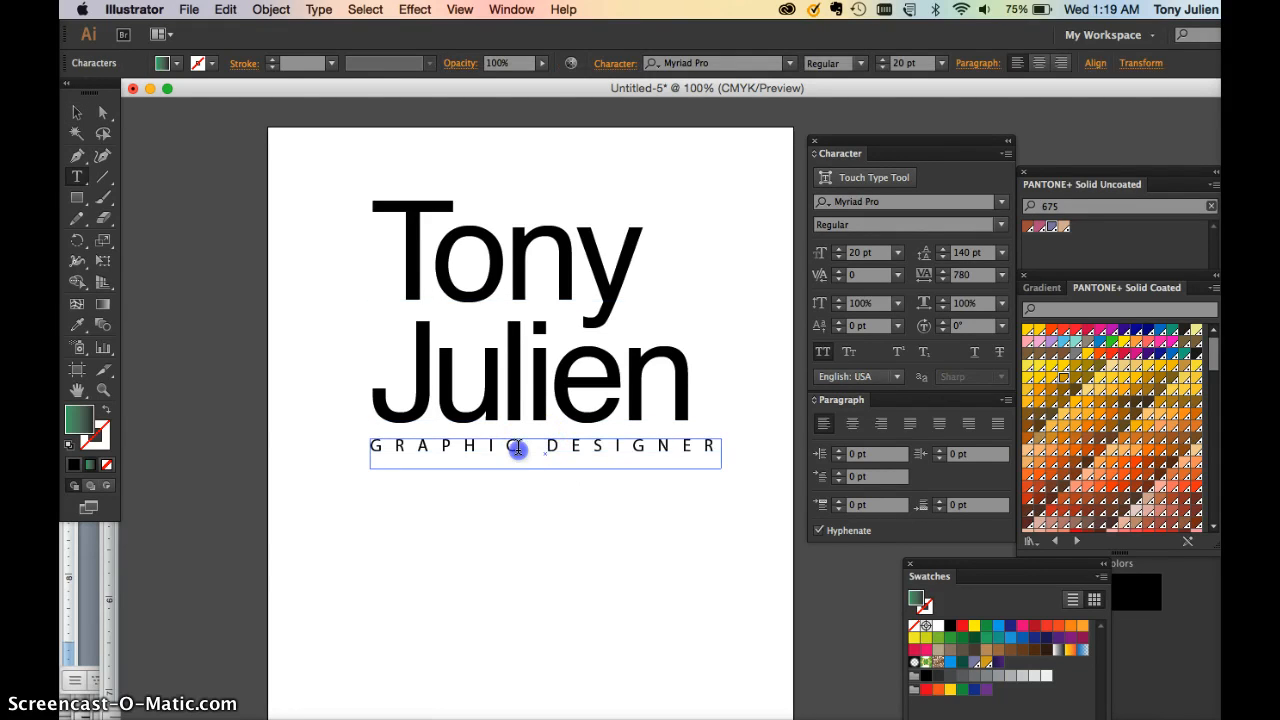
click(517, 448)
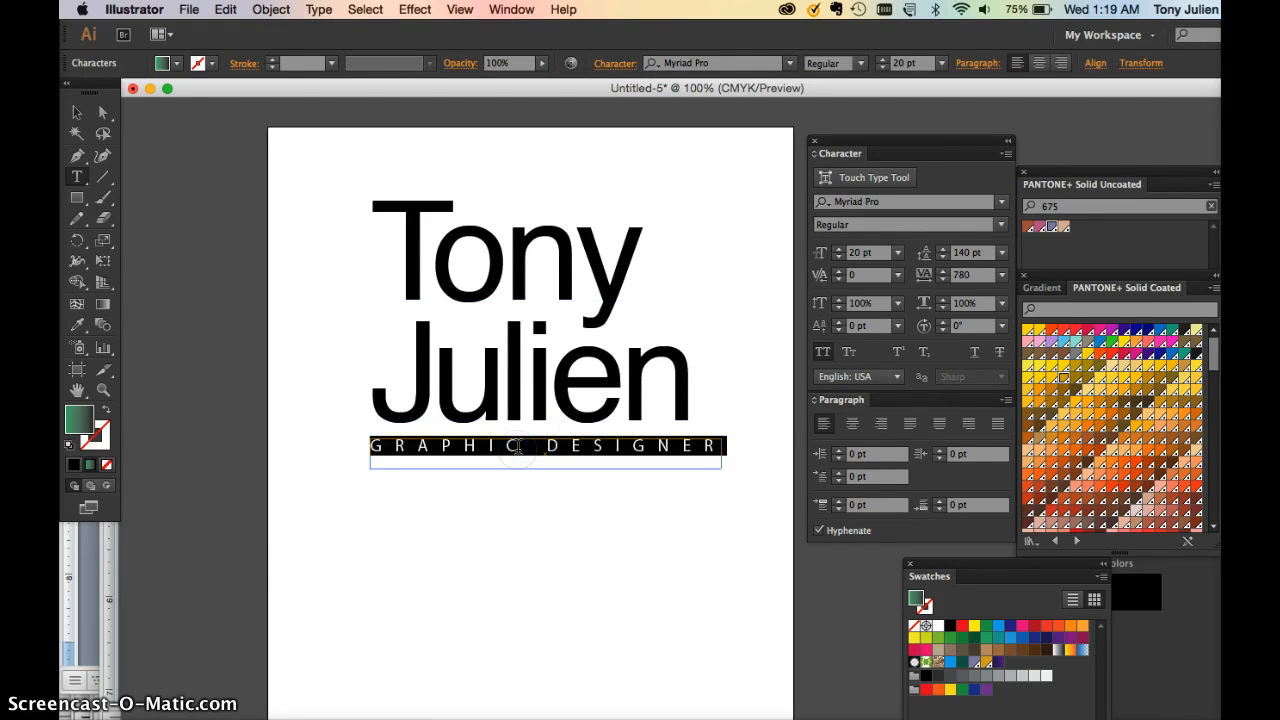
click(838, 322)
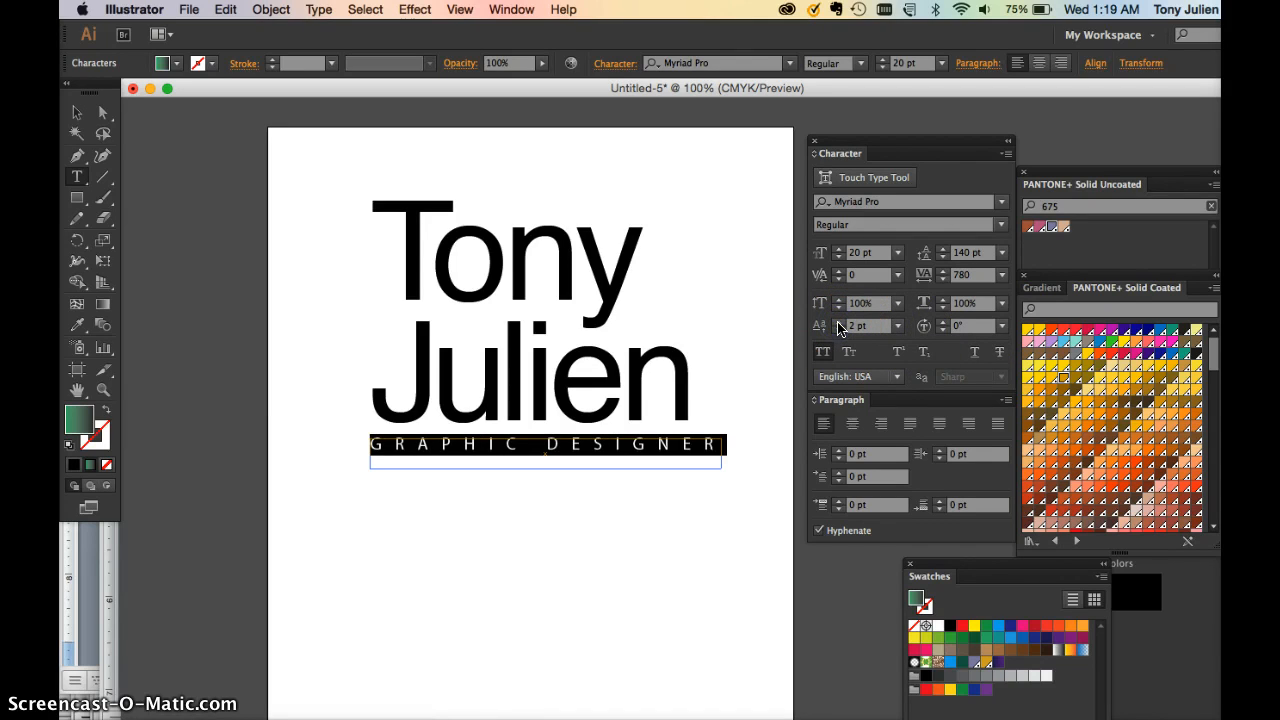
click(838, 323)
click(838, 323)
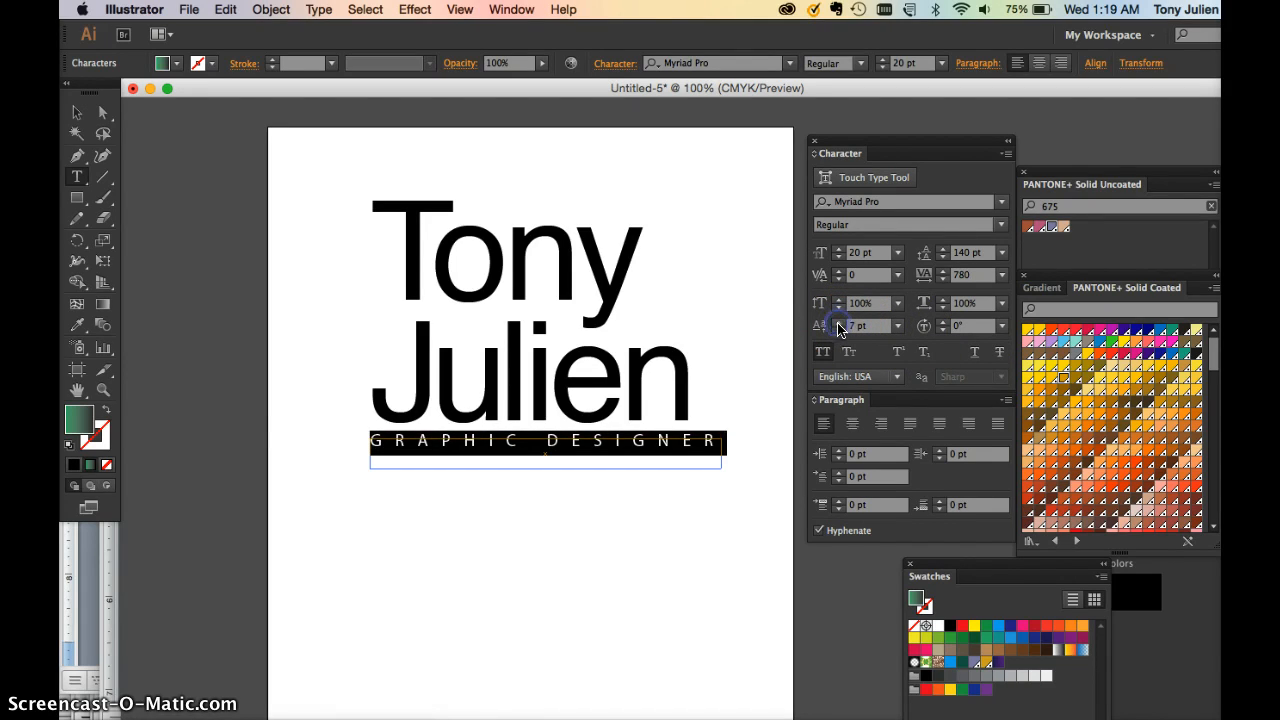
click(838, 331)
click(838, 332)
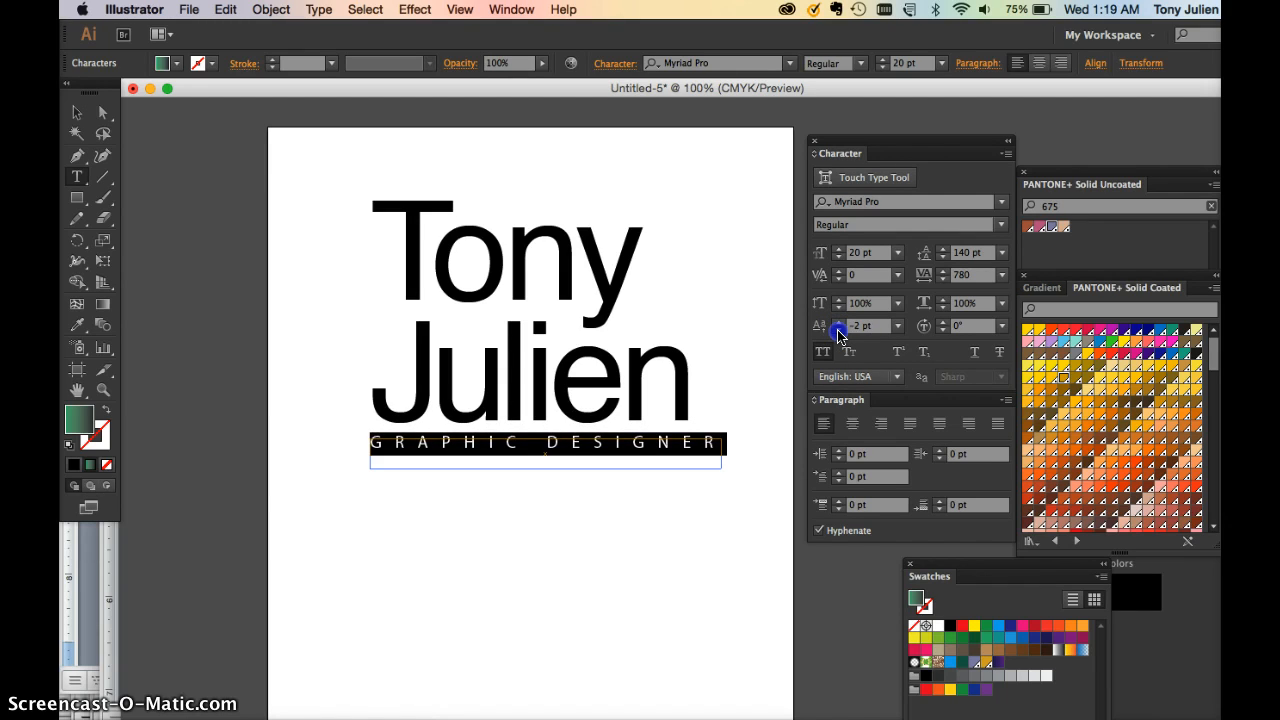
shift+click(838, 332)
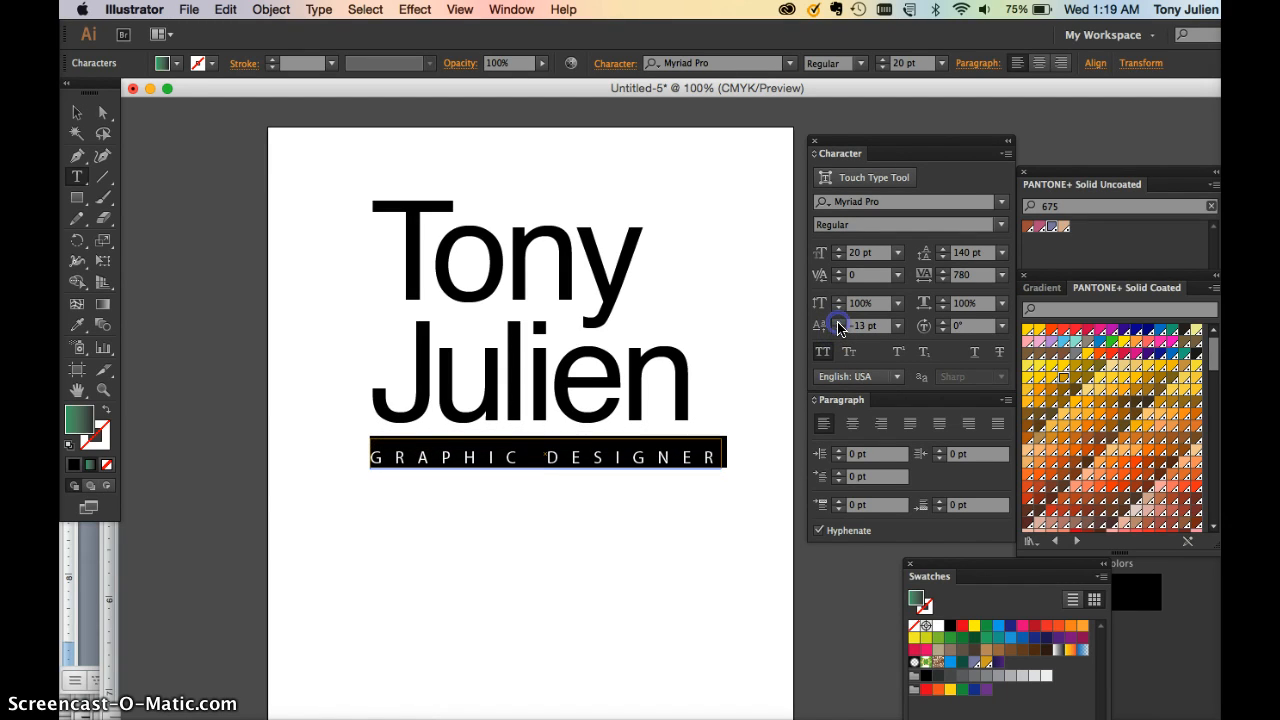
click(838, 323)
click(838, 323)
click(838, 323)
click(838, 323)
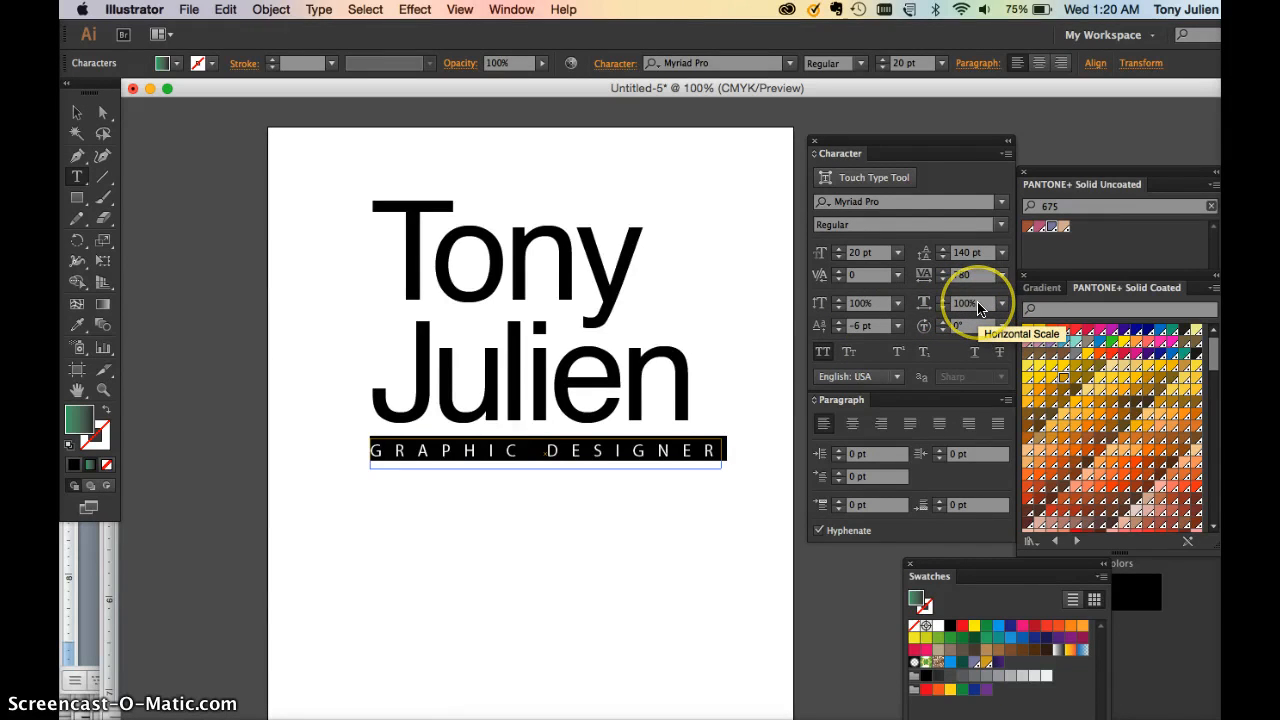
click(594, 290)
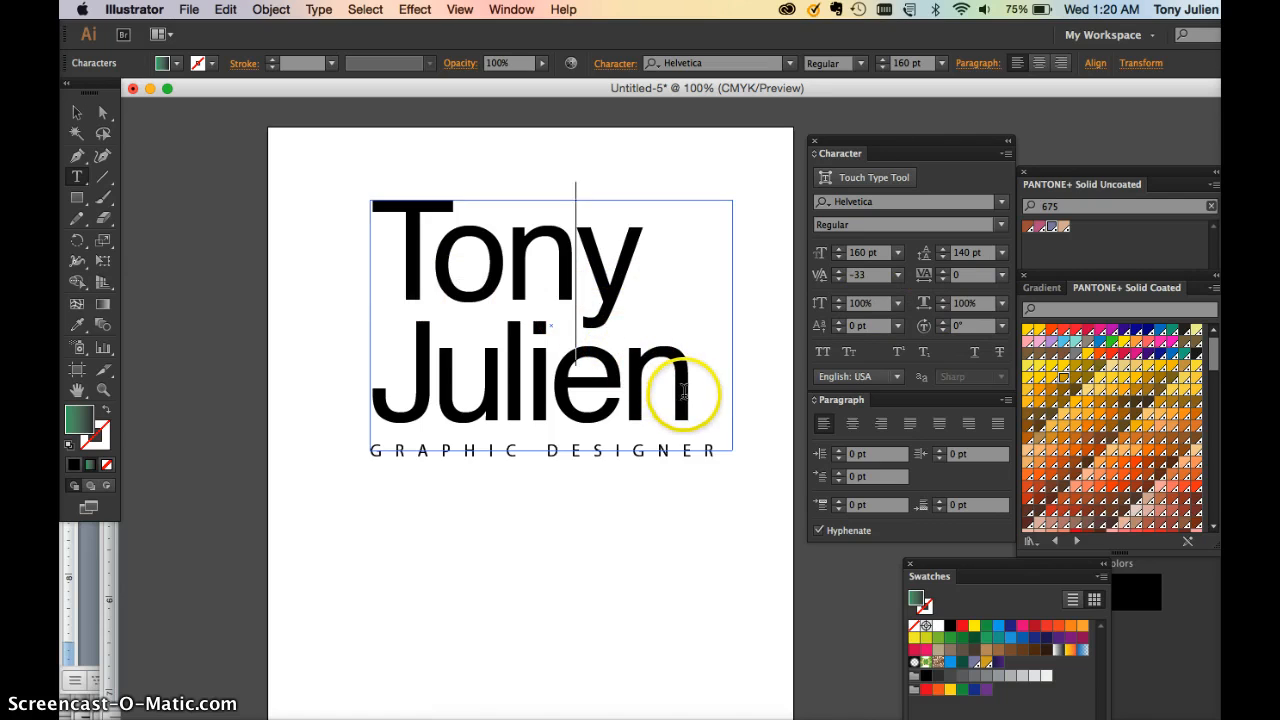
Select all the lockup text and try Helvetica Neue Condensed Bold as its font
drag(688, 397, 386, 266)
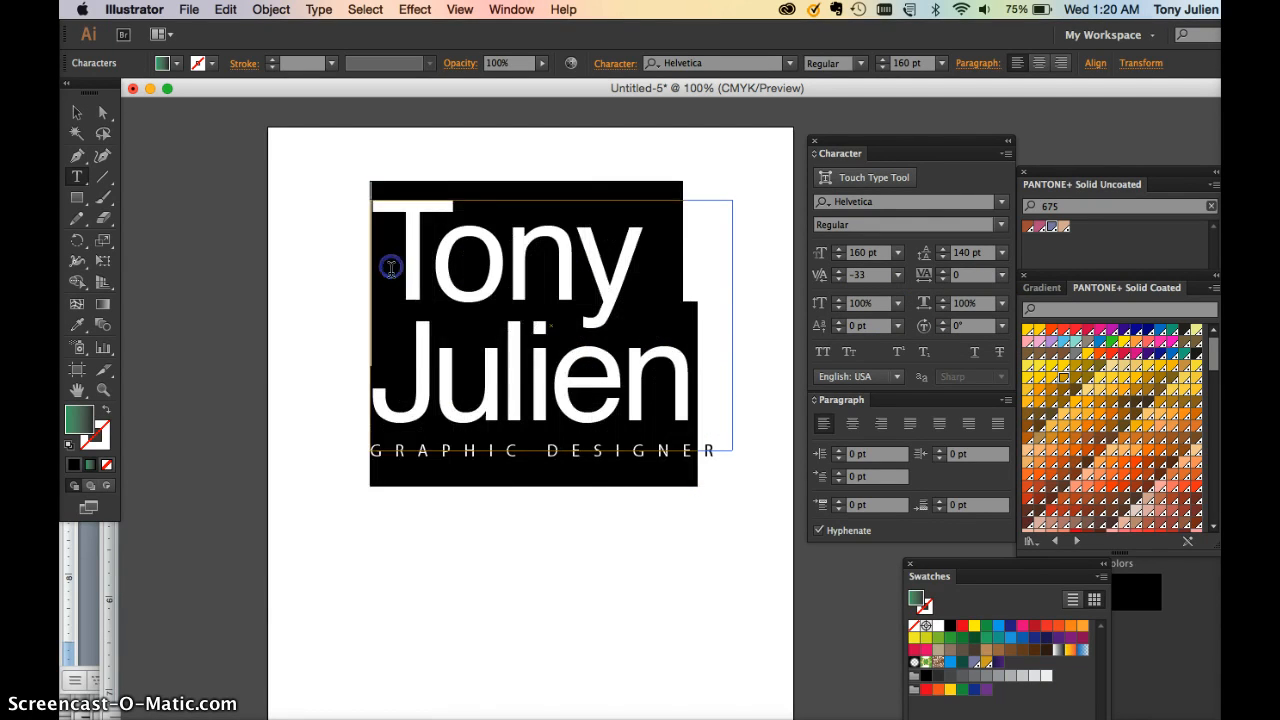
click(1001, 202)
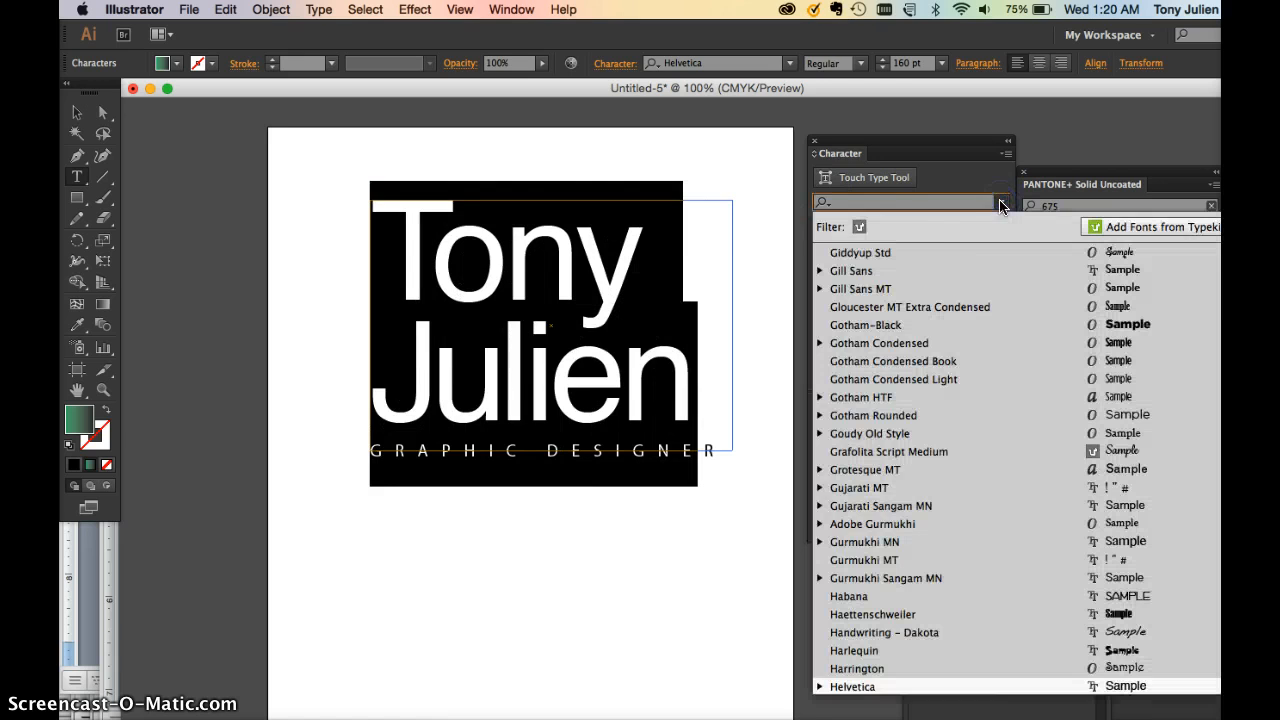
click(925, 187)
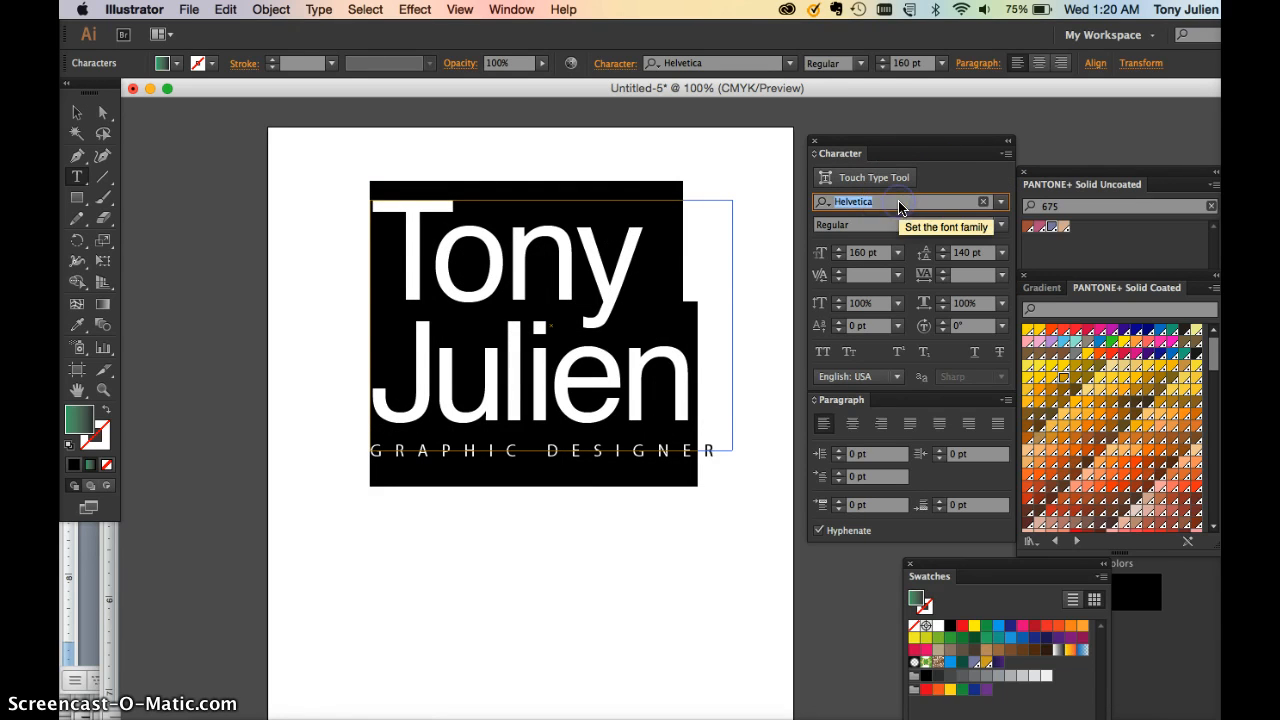
text(nu)
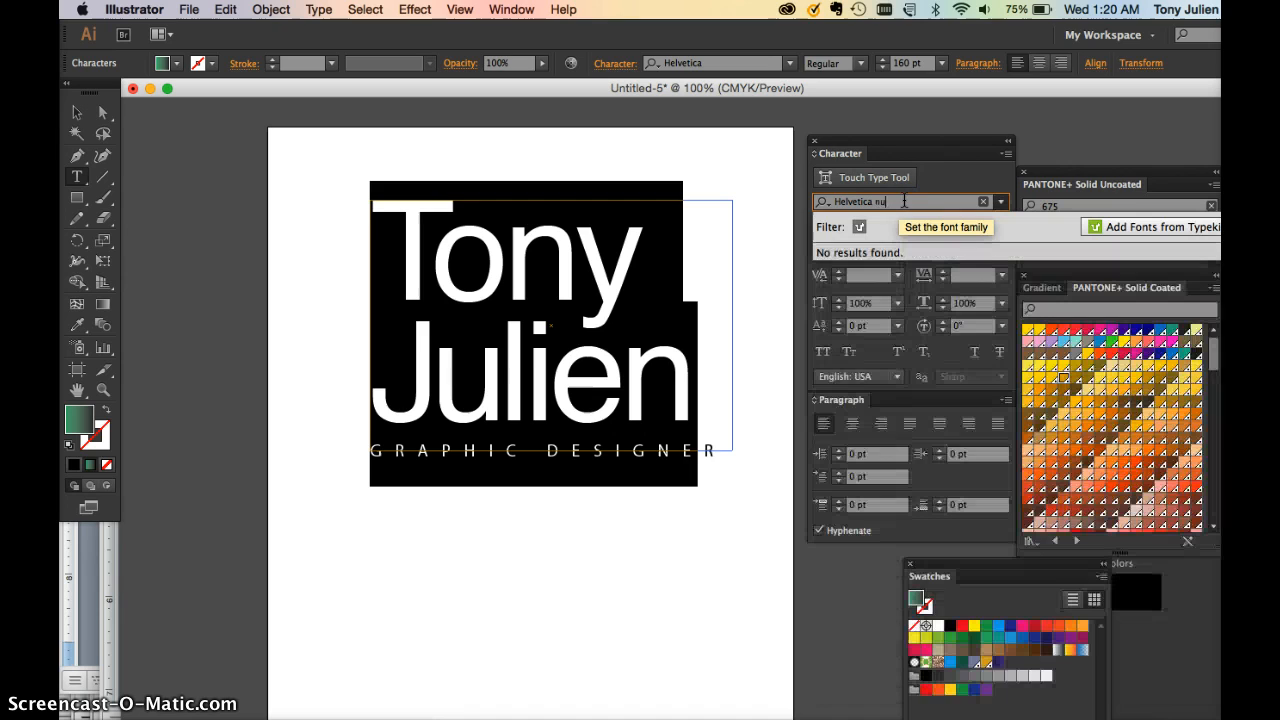
key(BackSpace)
key(BackSpace)
key(BackSpace)
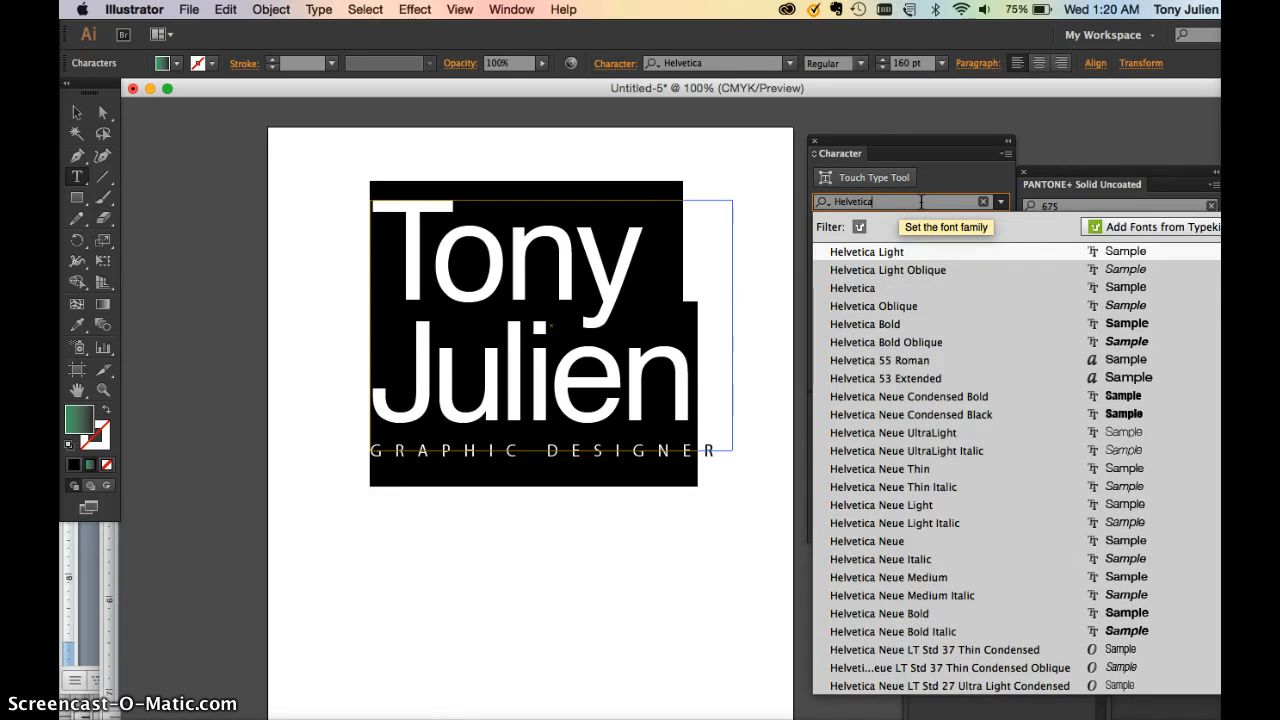
click(922, 398)
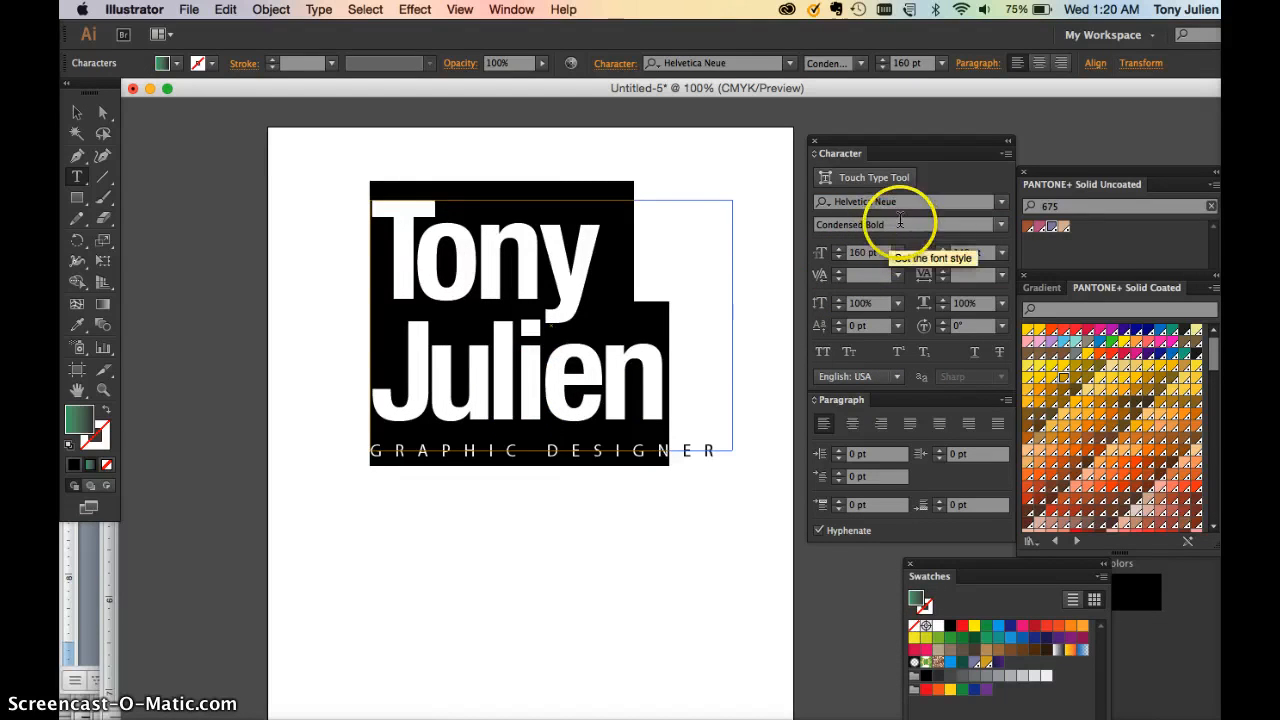
click(1000, 224)
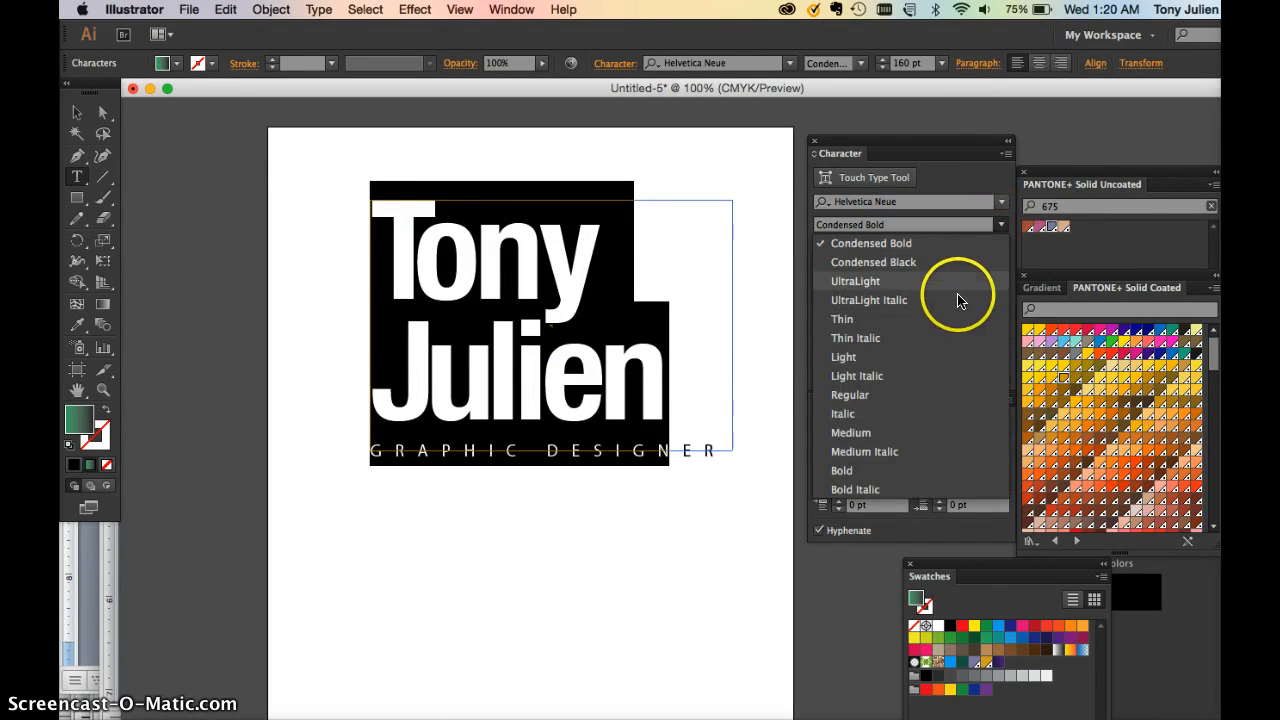
click(929, 224)
Search the font list for Trade Gothic and apply Trade Gothic LT Std Extended
click(1001, 203)
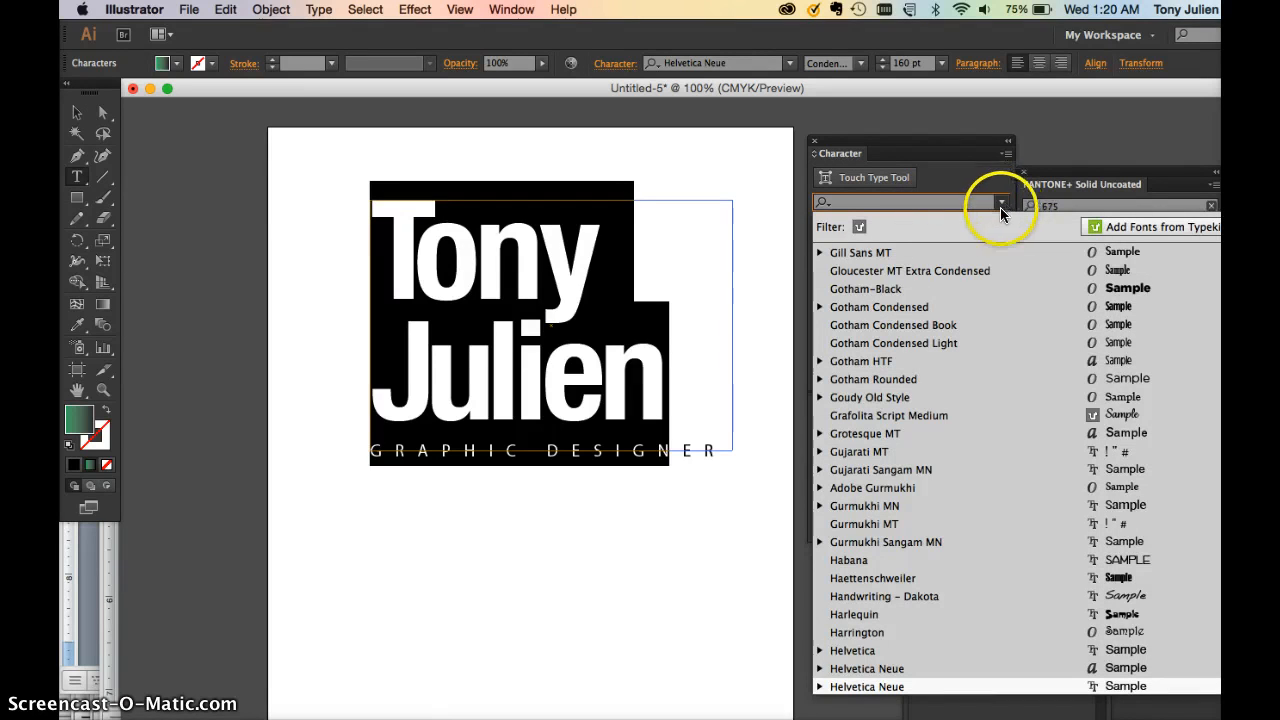
text(ave)
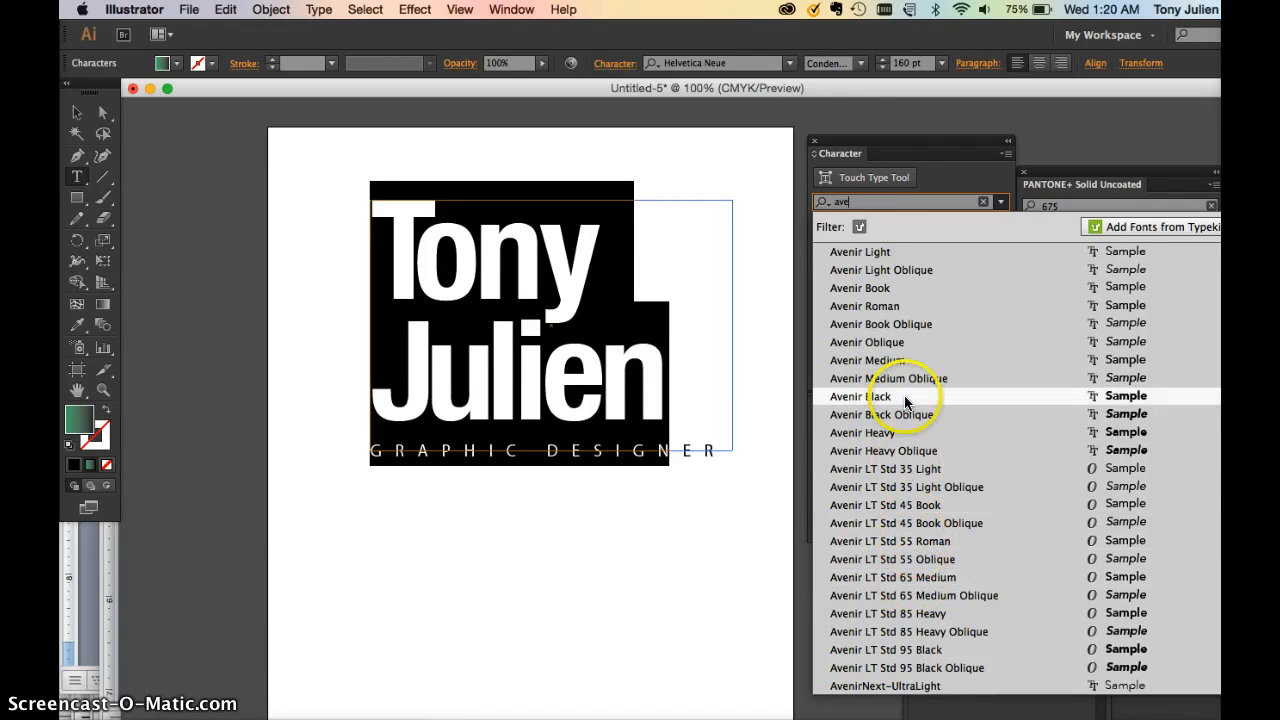
click(841, 202)
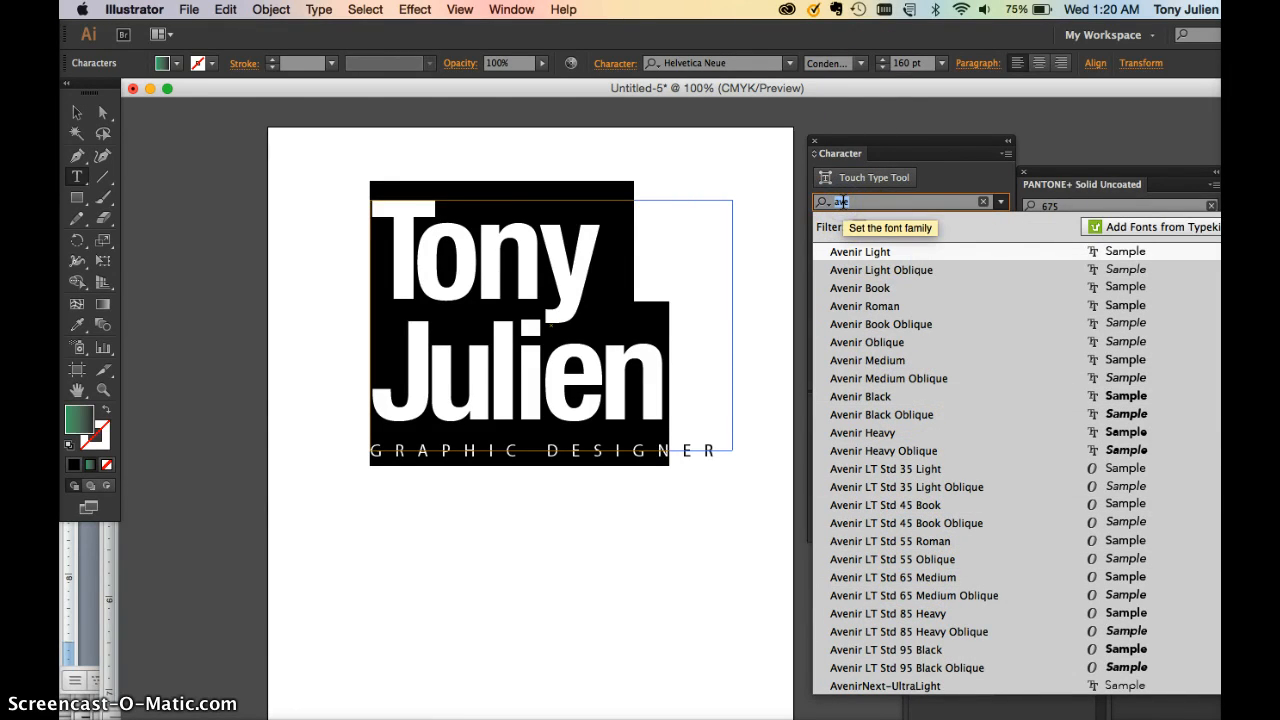
click(880, 232)
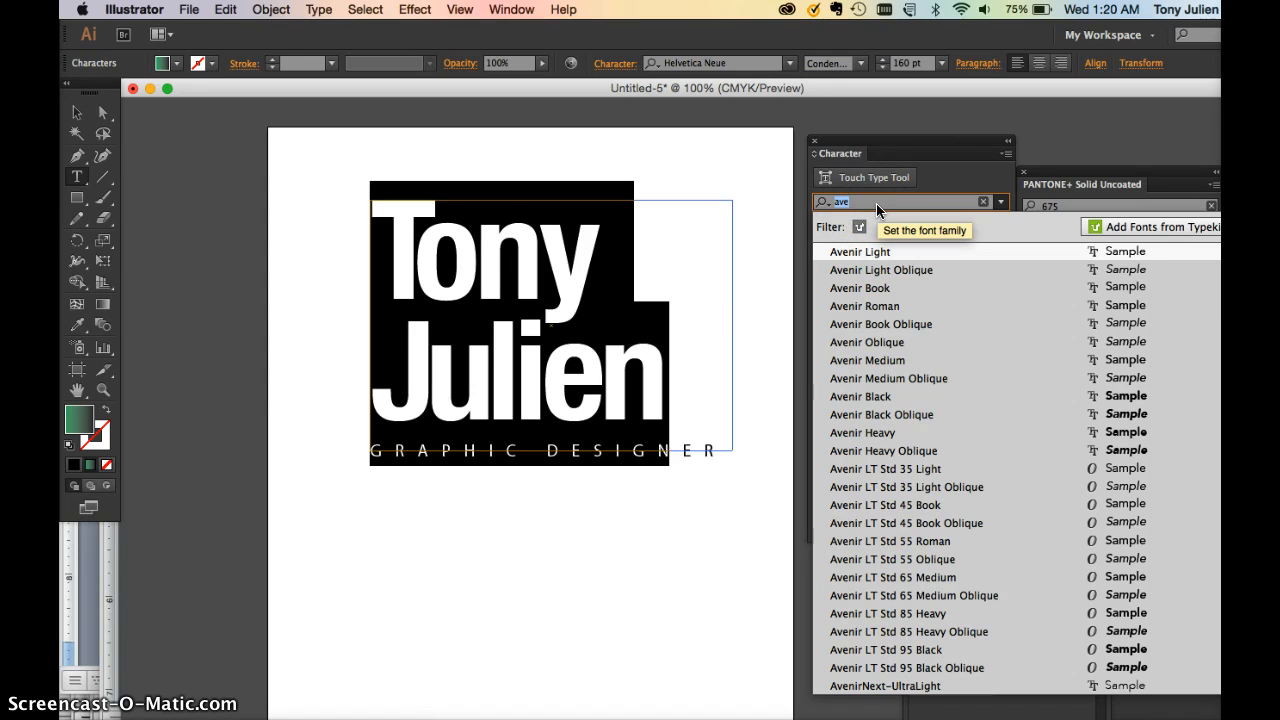
text(tra)
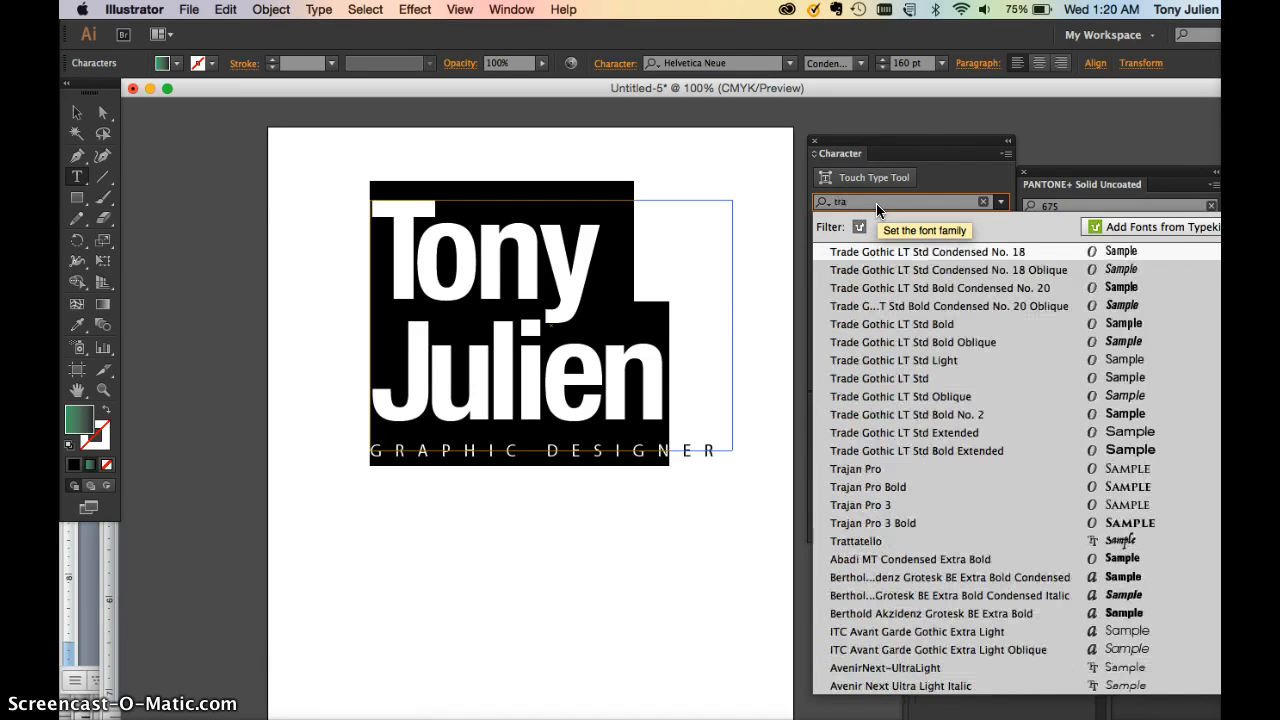
click(891, 270)
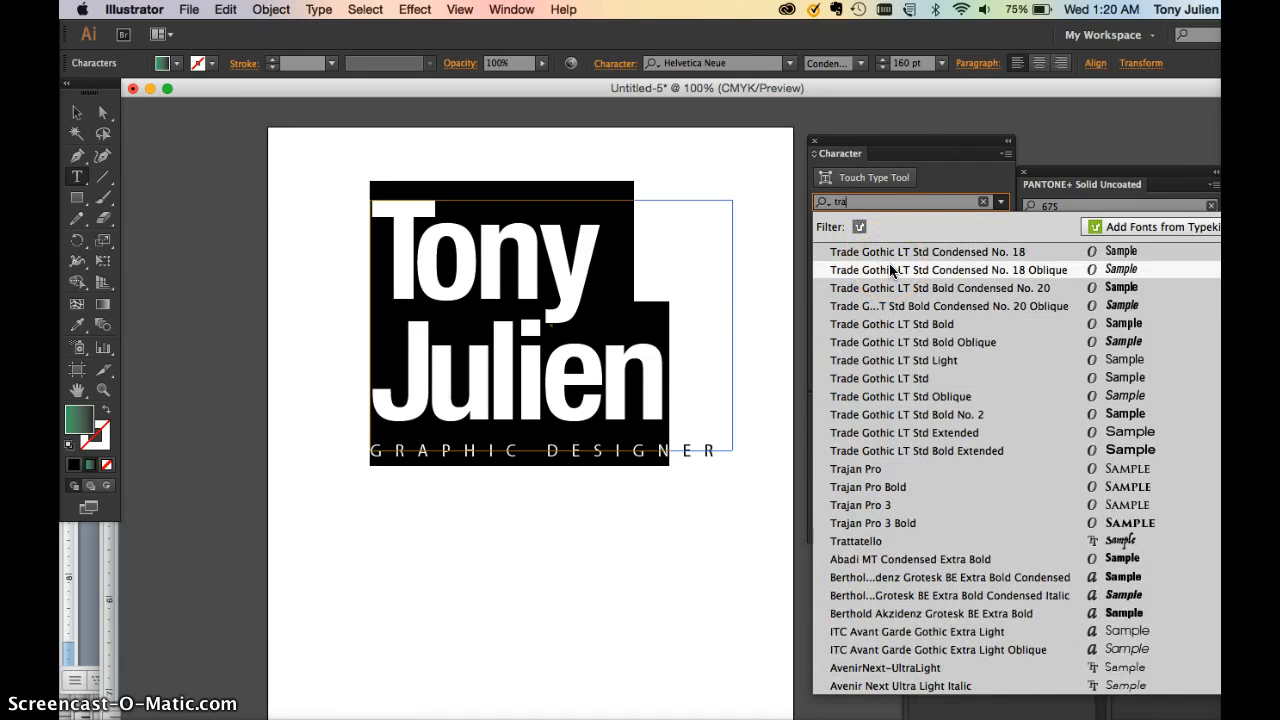
click(900, 432)
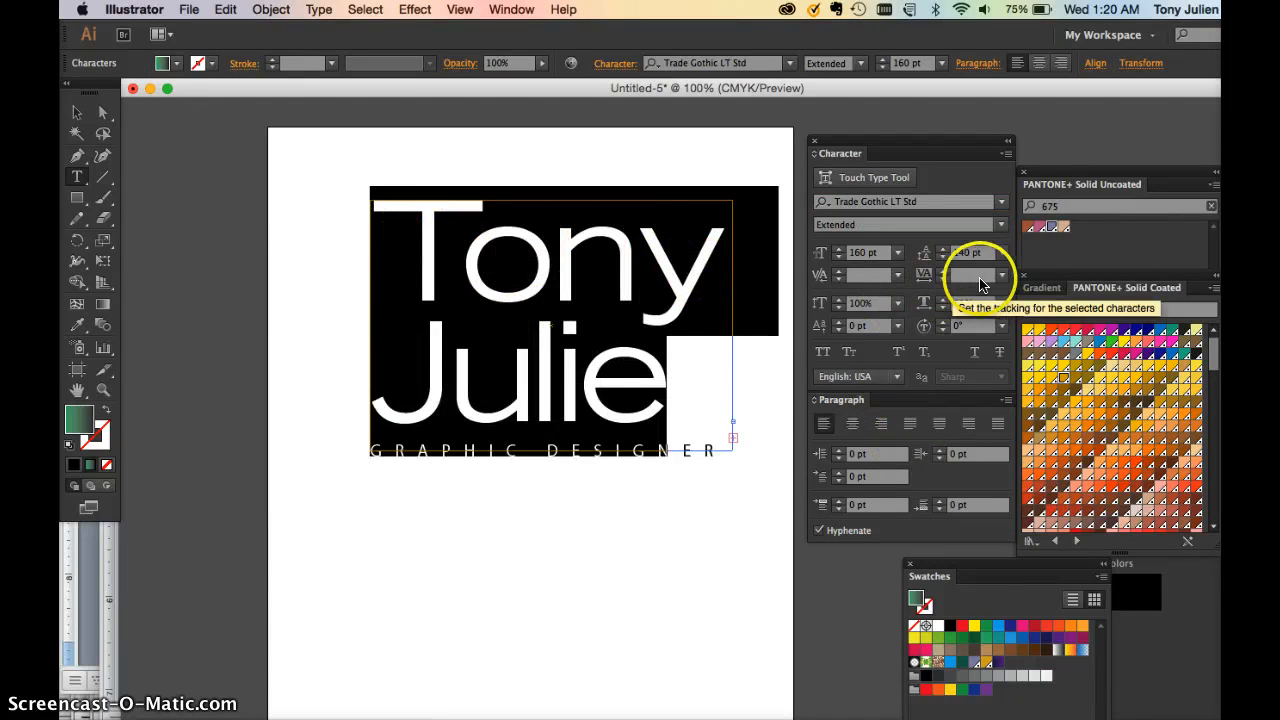
Widen the name's text frame so Julien fits on its line
click(81, 120)
drag(733, 452, 786, 449)
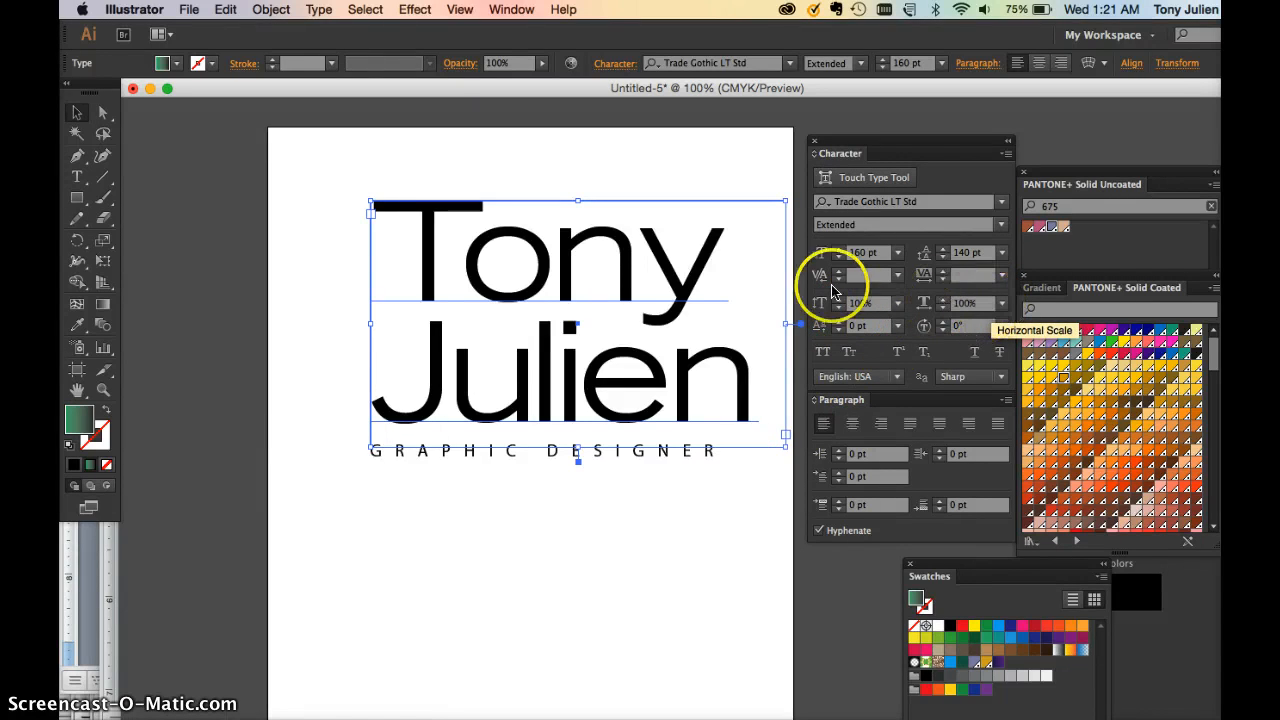
drag(680, 278, 650, 287)
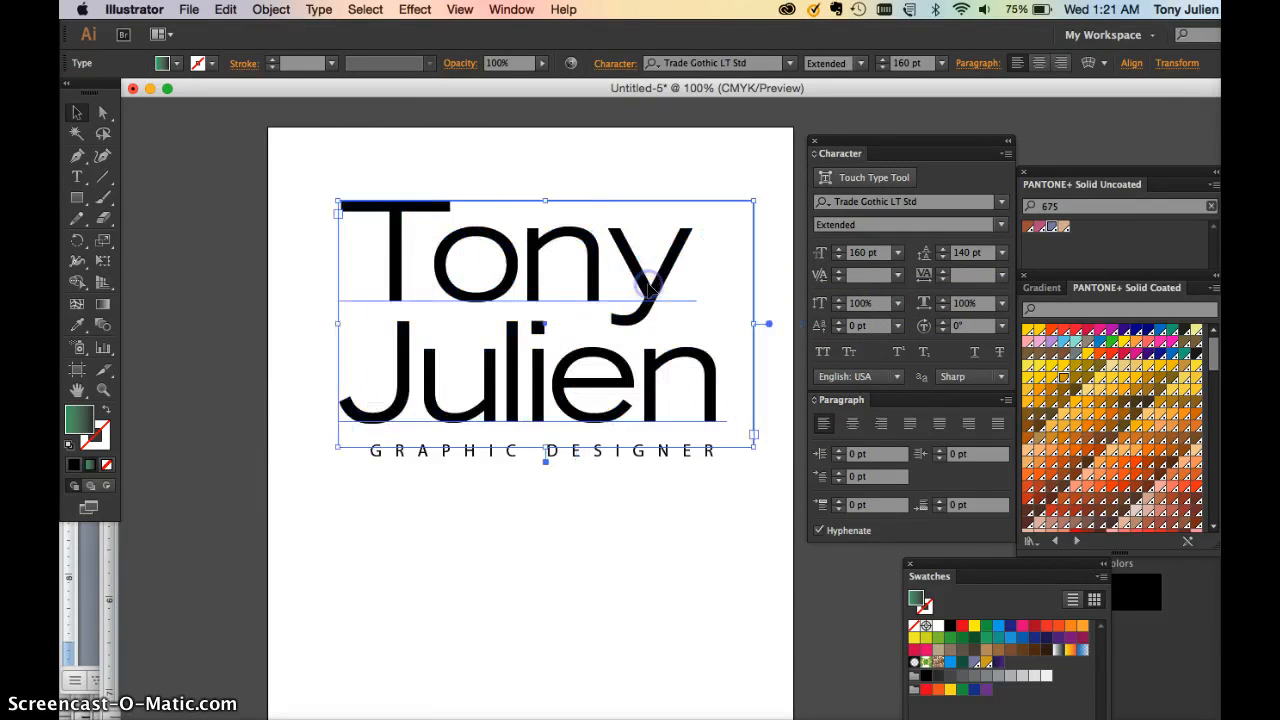
key(super+z)
click(856, 224)
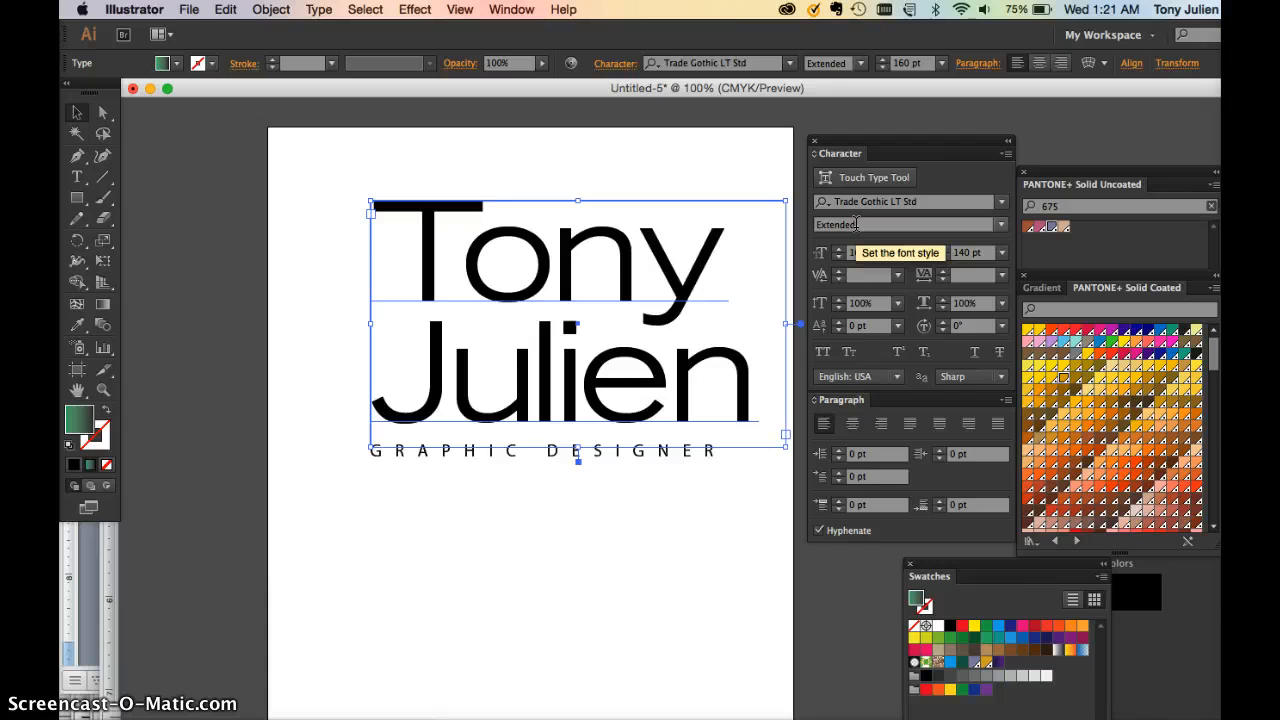
Move the whole lockup about 40 px left and nudge GRAPHIC DESIGNER right to align beneath
click(77, 112)
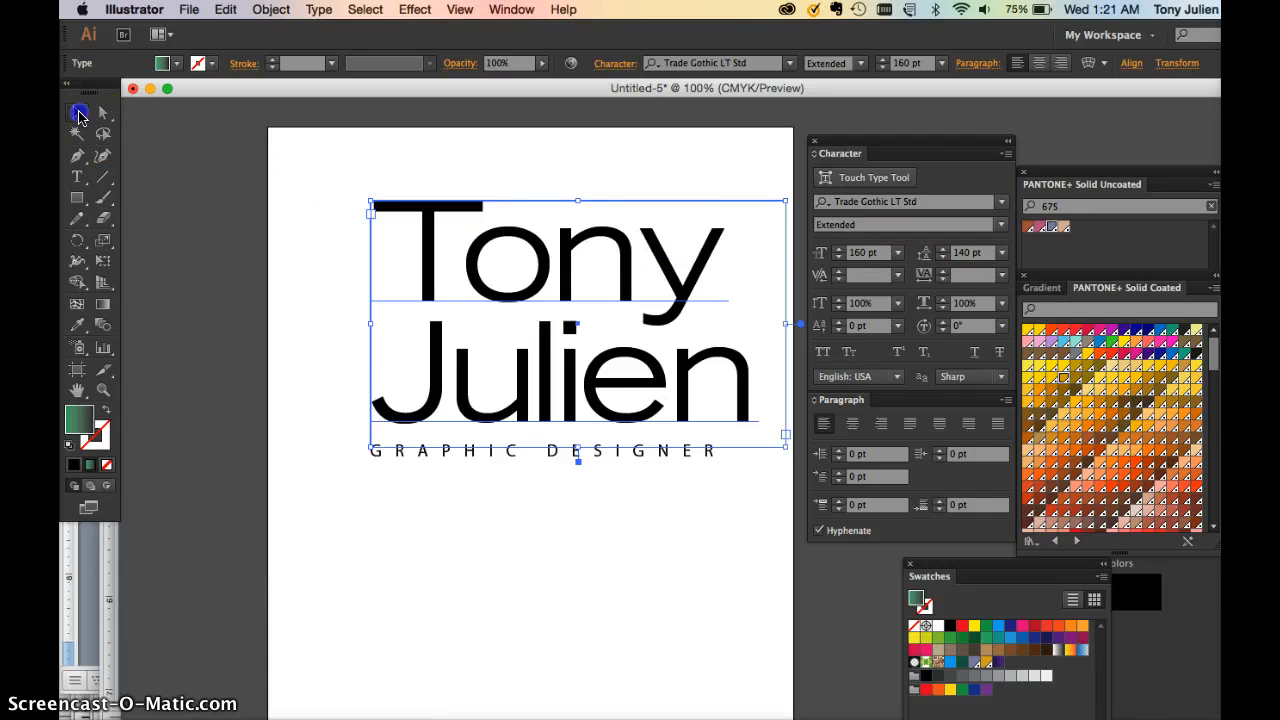
click(438, 303)
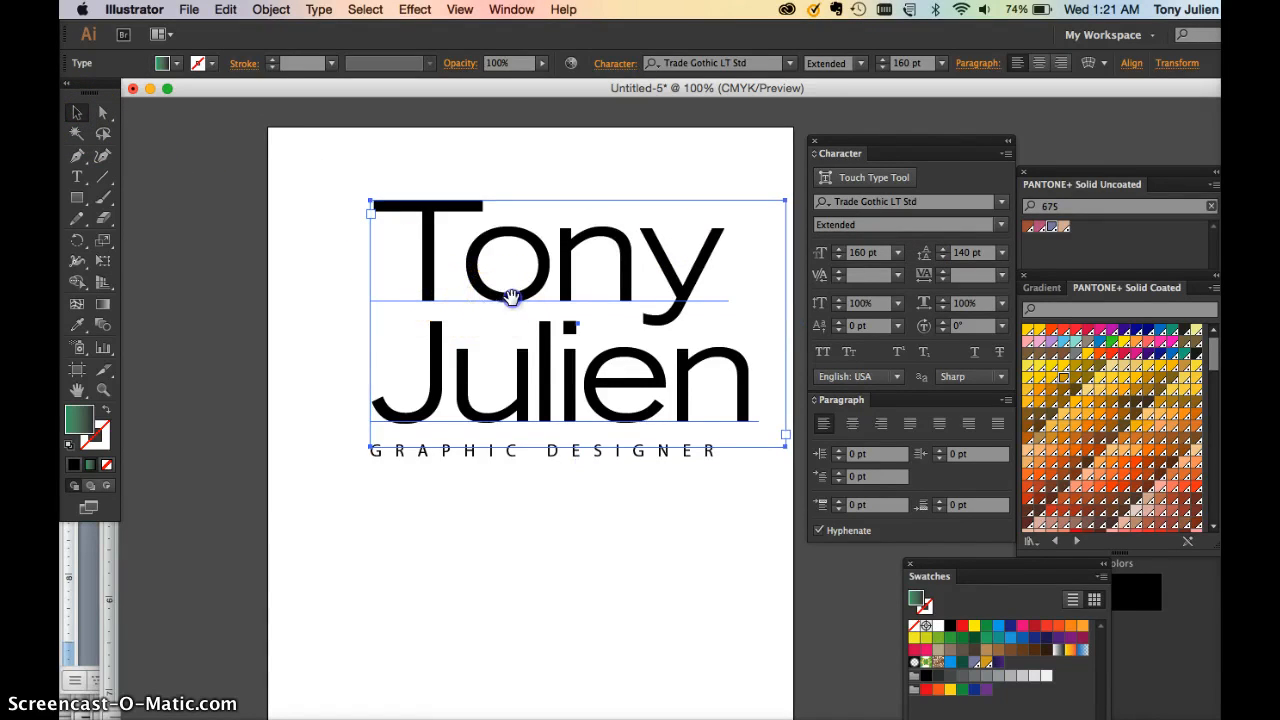
scroll(500, 400, right, 5)
click(538, 500)
drag(500, 529, 377, 327)
drag(440, 380, 400, 380)
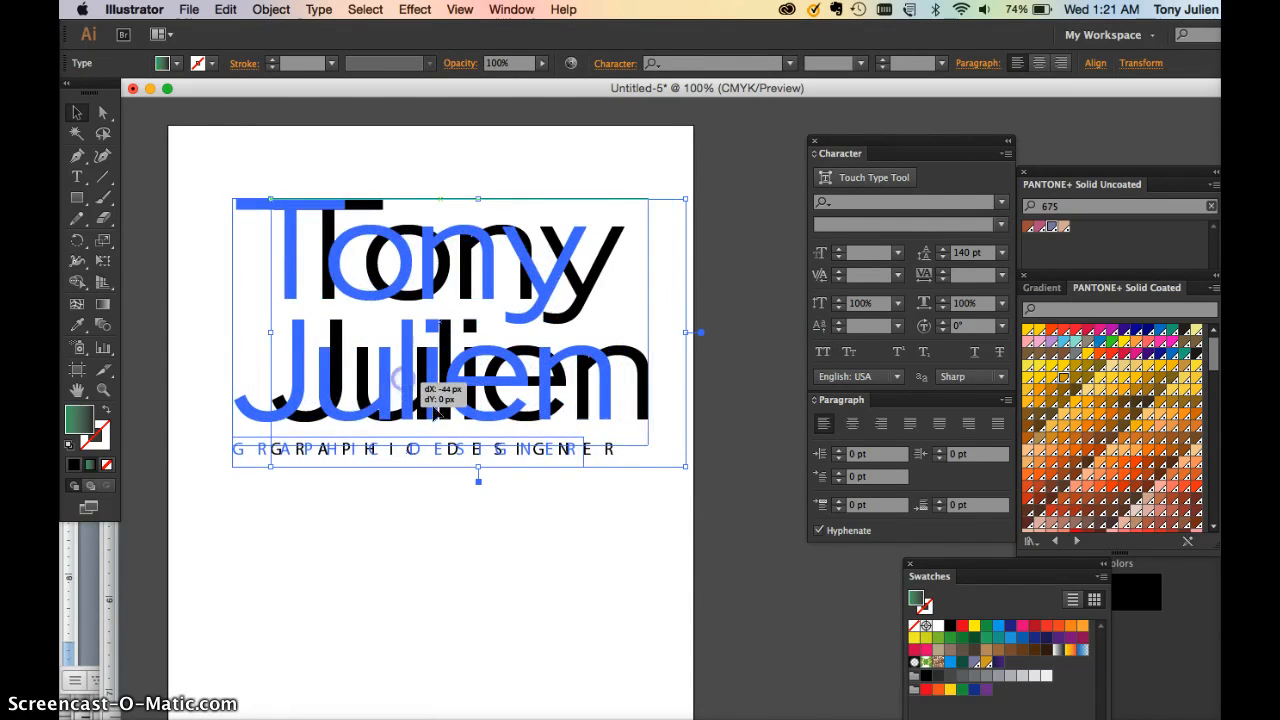
click(469, 488)
click(452, 462)
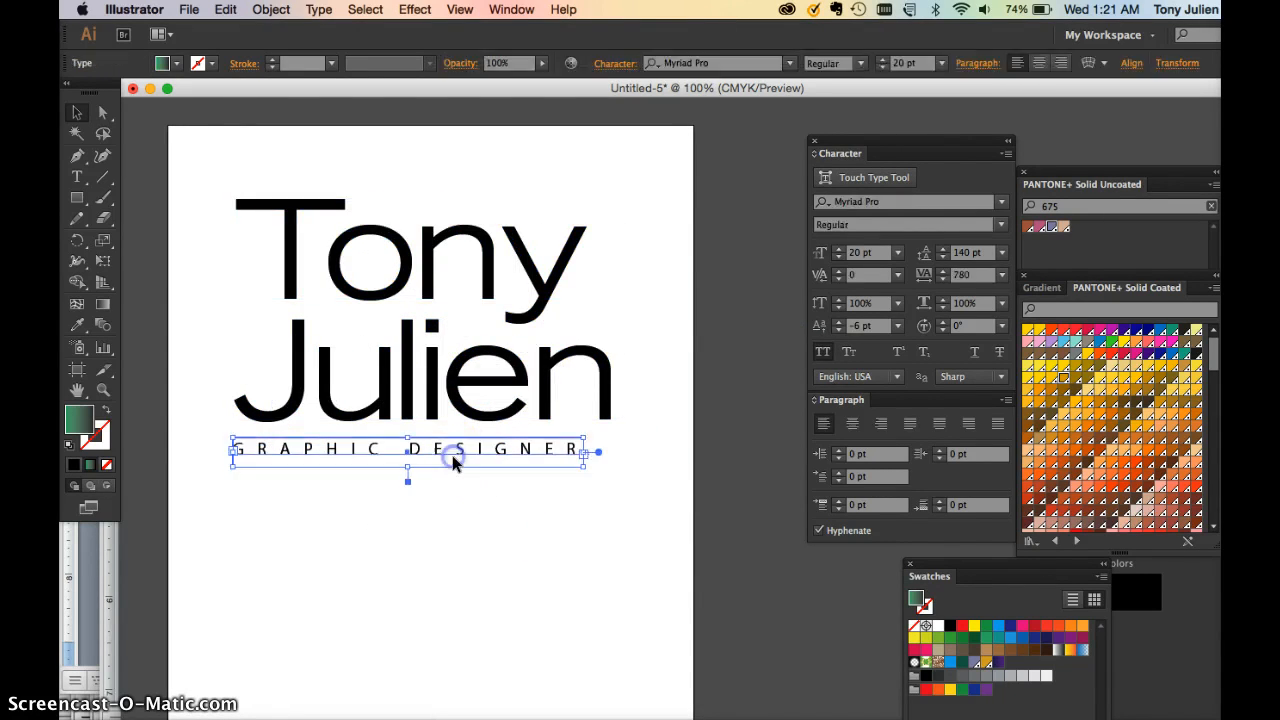
drag(452, 455, 460, 455)
click(482, 530)
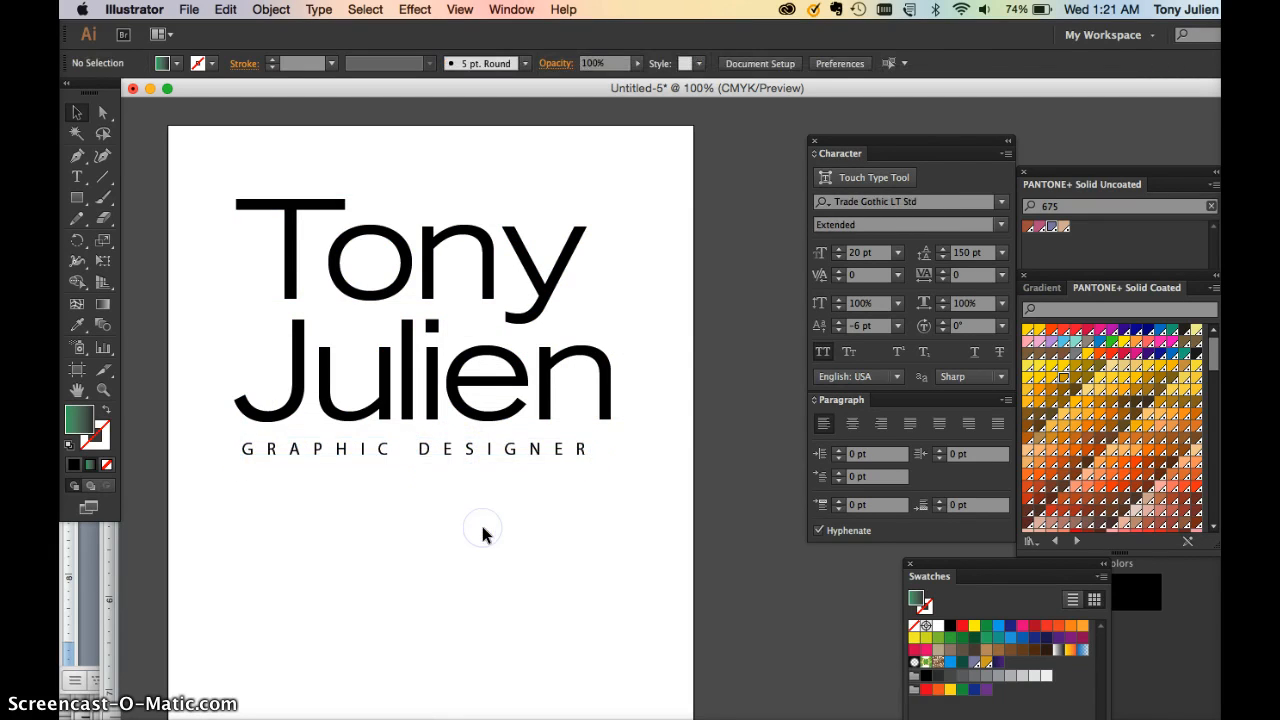
key(super+a)
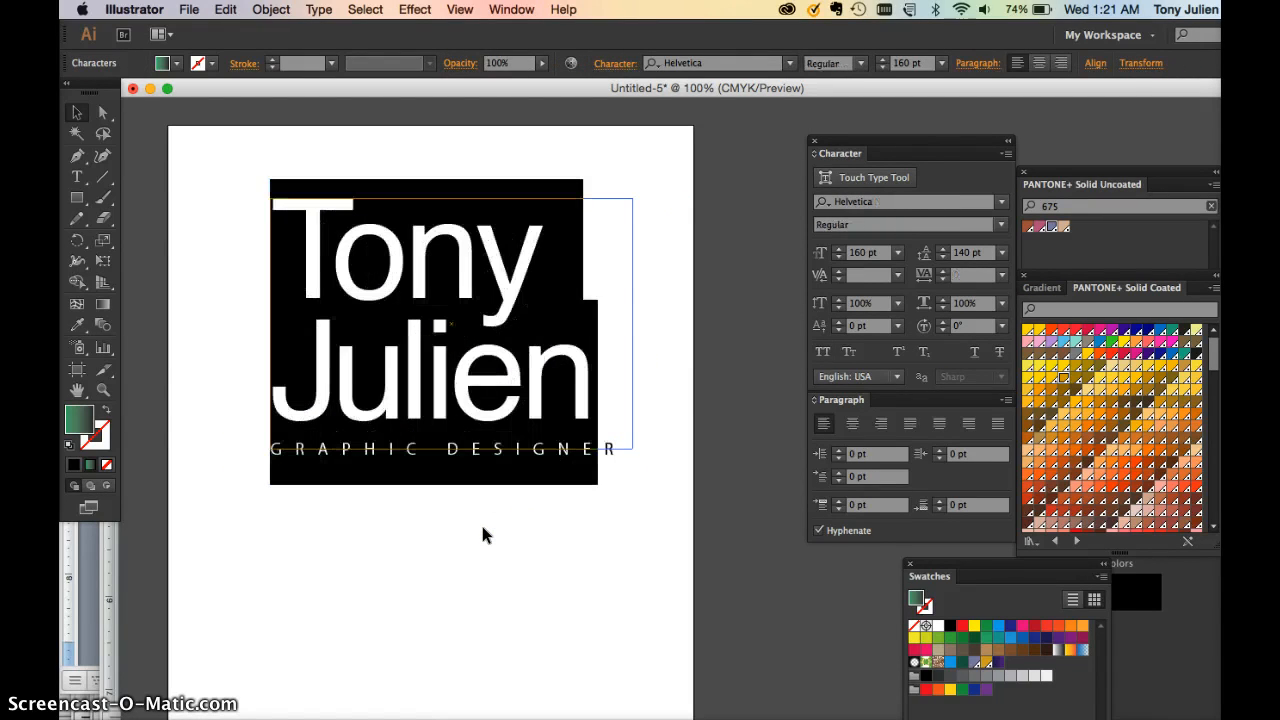
click(77, 113)
click(203, 178)
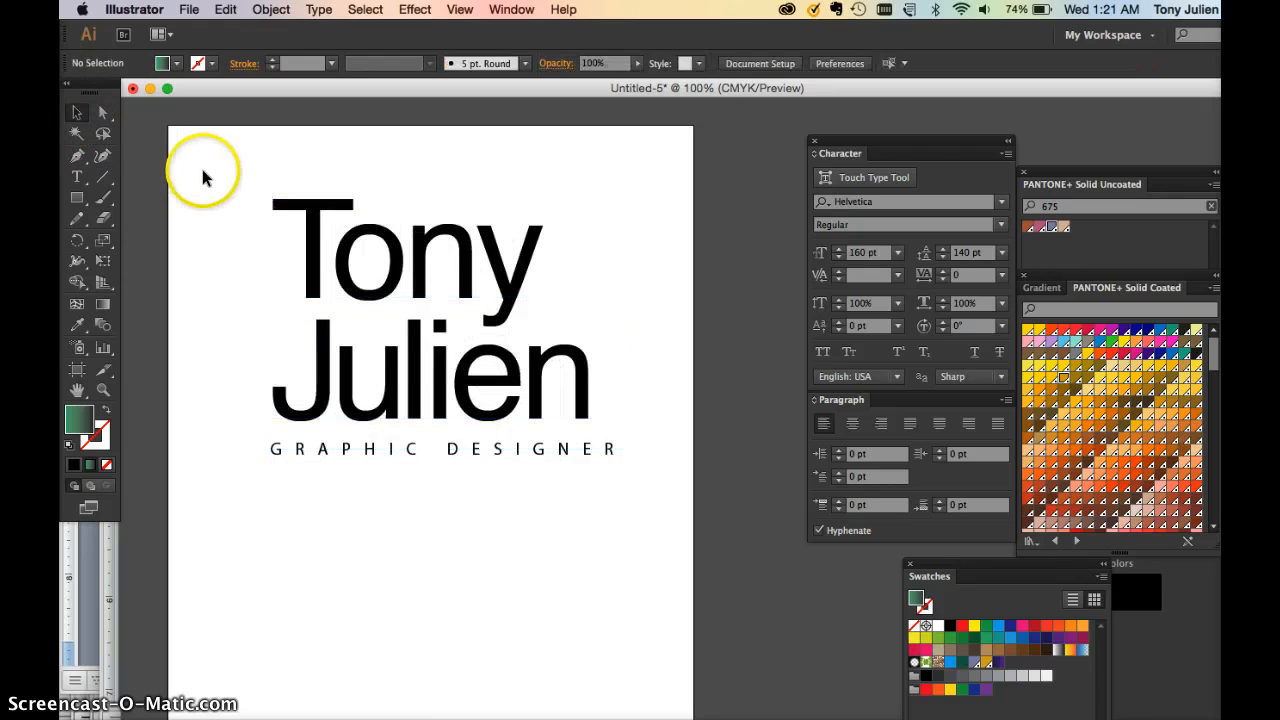
key(super+a)
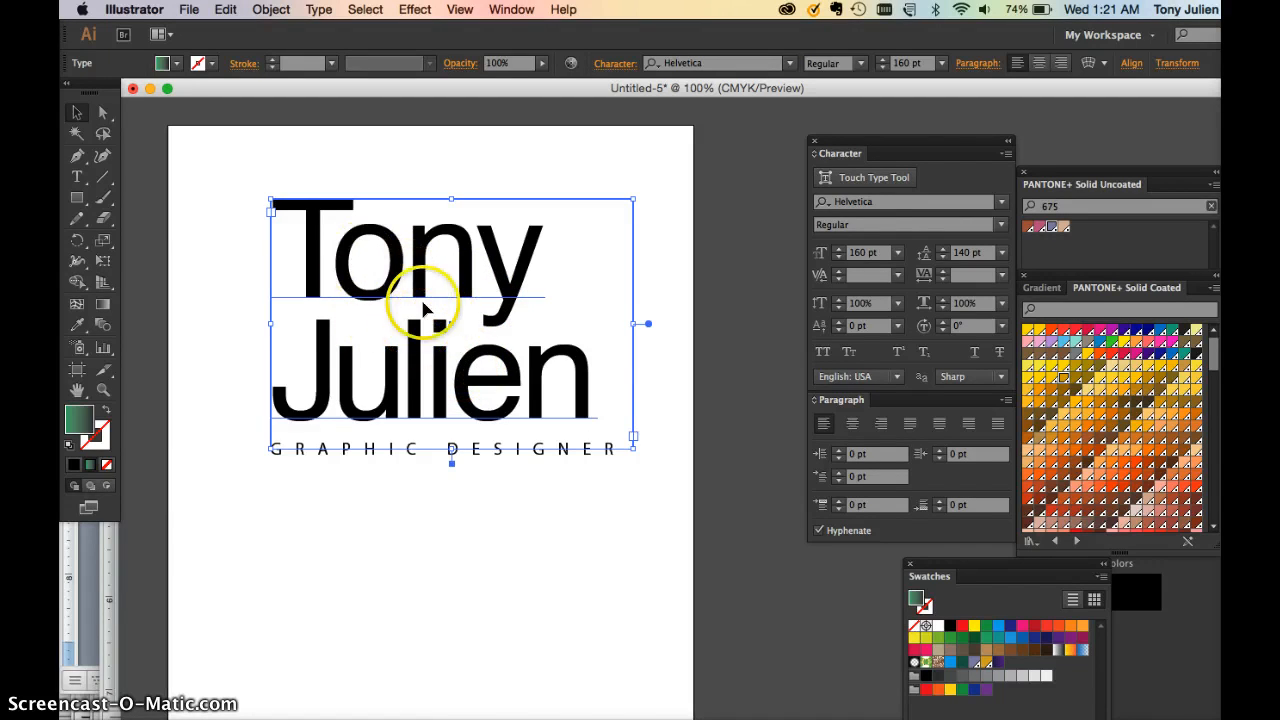
drag(424, 296, 418, 574)
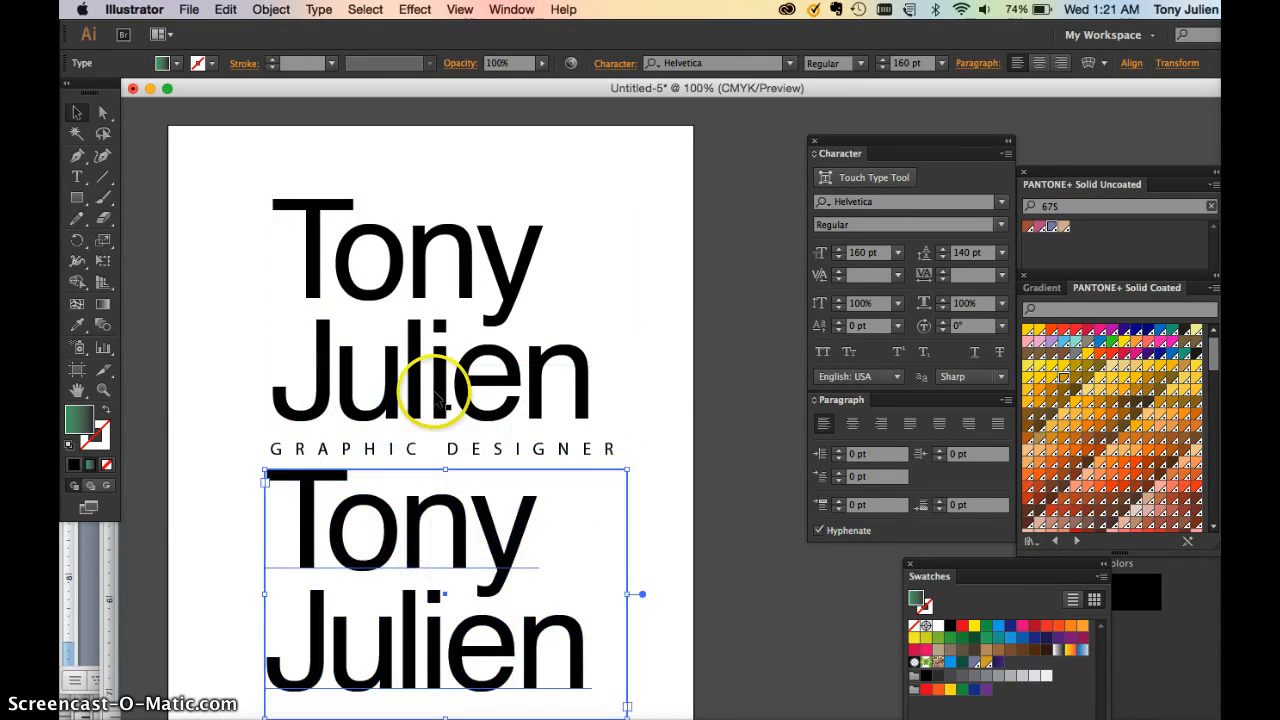
click(497, 347)
double_click(580, 371)
drag(580, 371, 225, 370)
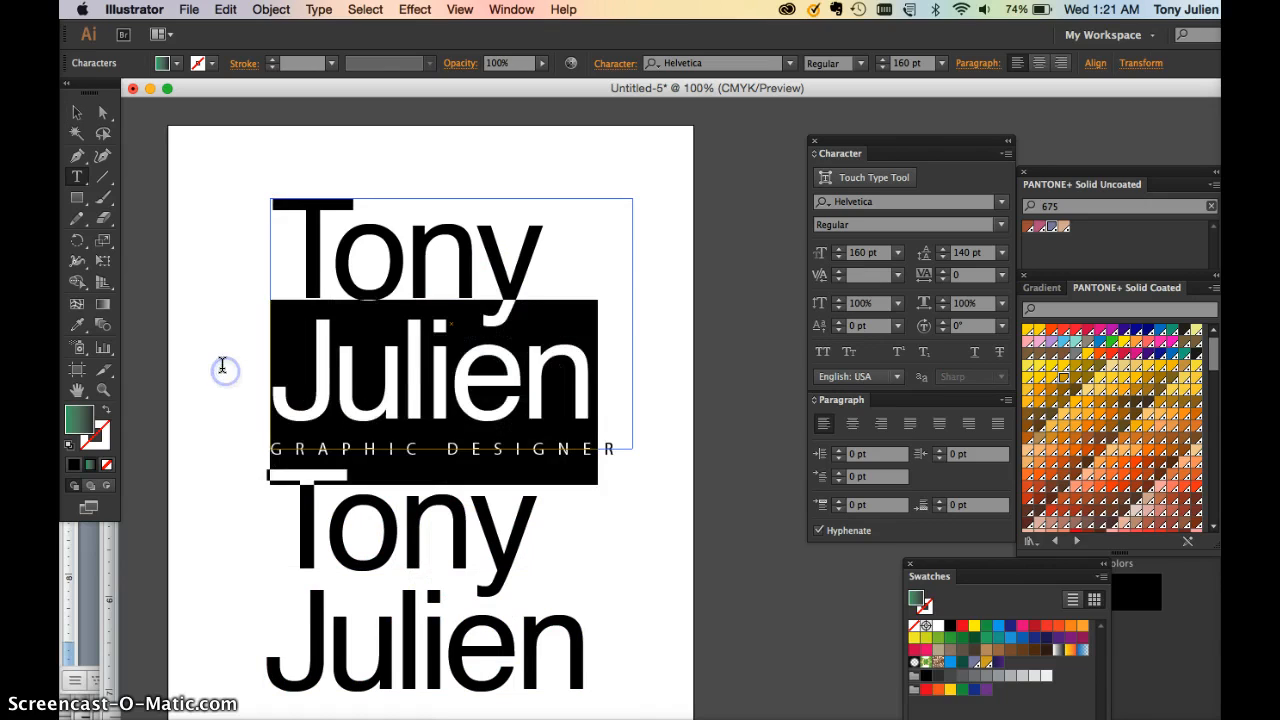
key(BackSpace)
click(425, 550)
drag(535, 545, 246, 537)
key(BackSpace)
Trim the Julien frame and stack Julien directly under Tony
click(77, 113)
click(491, 523)
drag(446, 469, 444, 434)
drag(435, 517, 438, 269)
drag(460, 474, 501, 390)
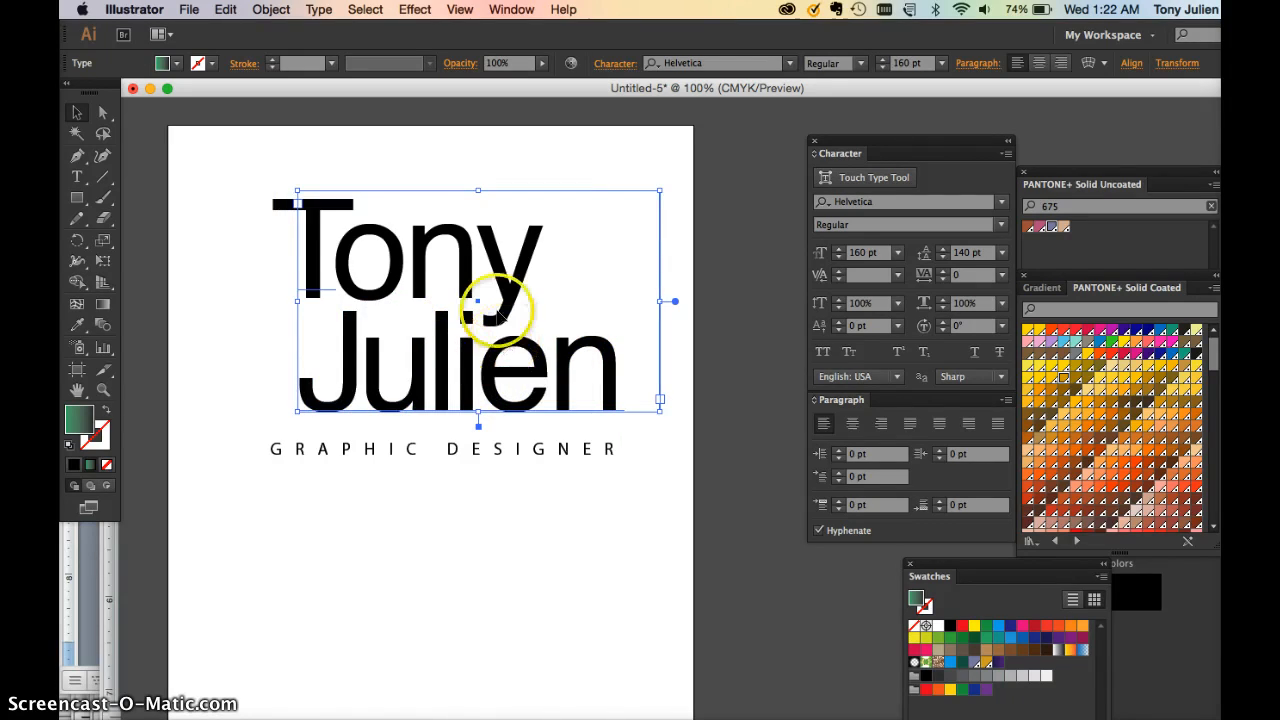
drag(500, 347, 505, 352)
drag(458, 268, 433, 297)
Move GRAPHIC DESIGNER under Julien, narrow its box, and set its leading to 30 pt
click(397, 560)
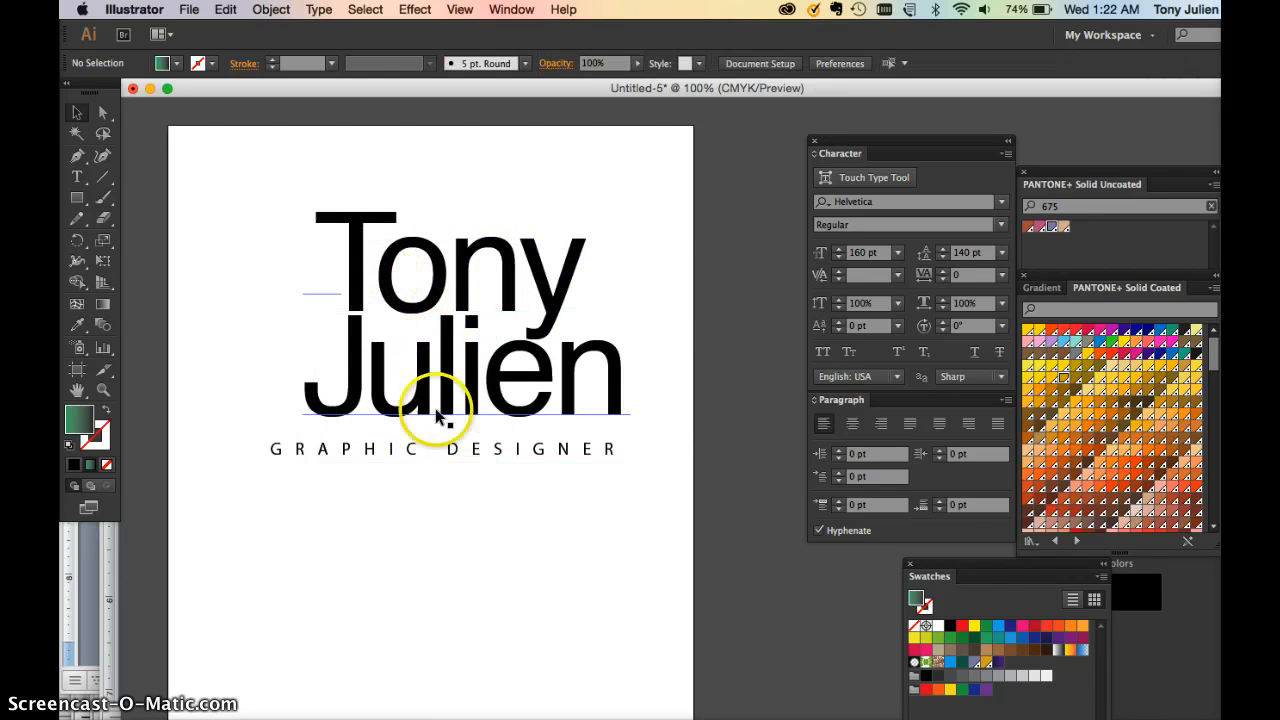
click(349, 457)
drag(343, 456, 445, 458)
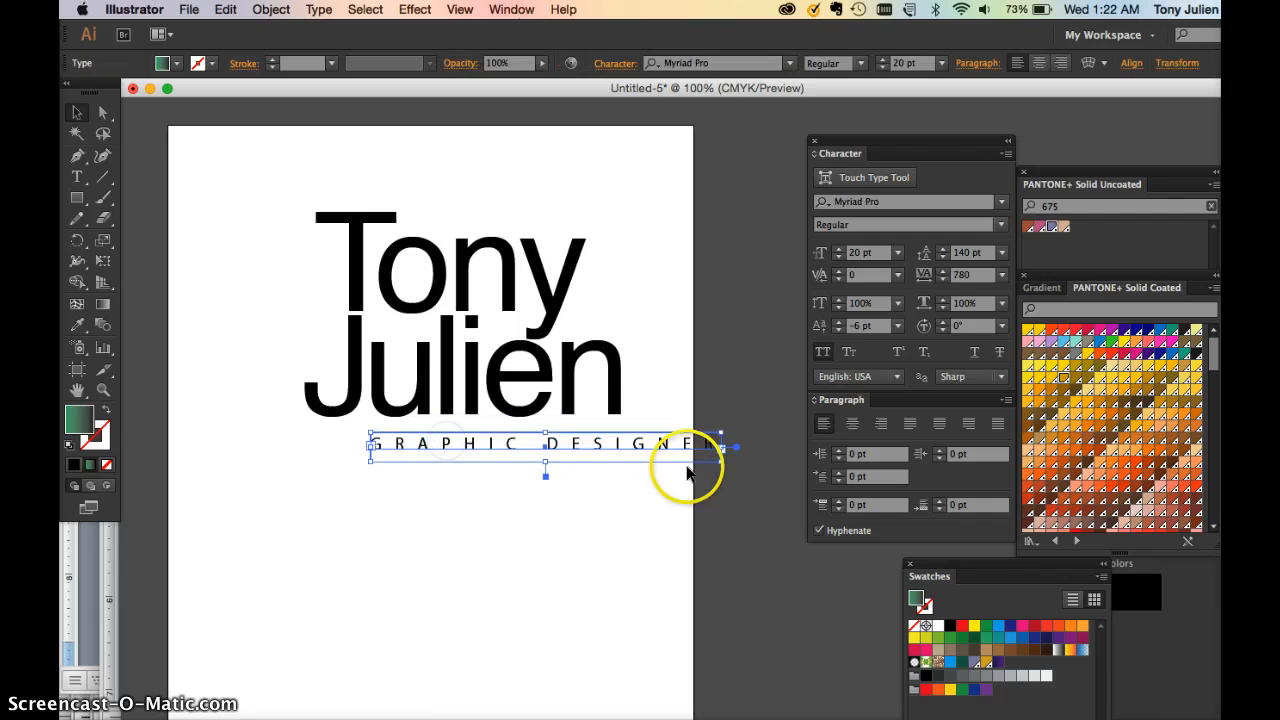
drag(718, 463, 556, 560)
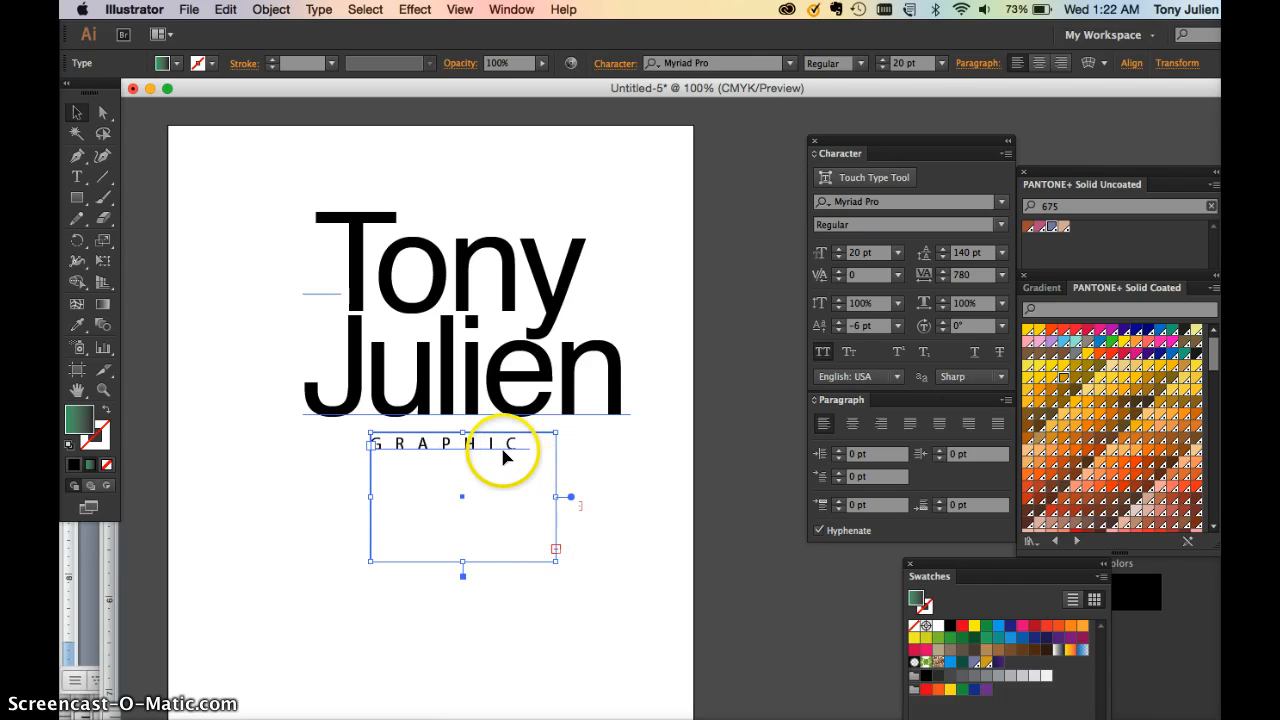
triple_click(497, 445)
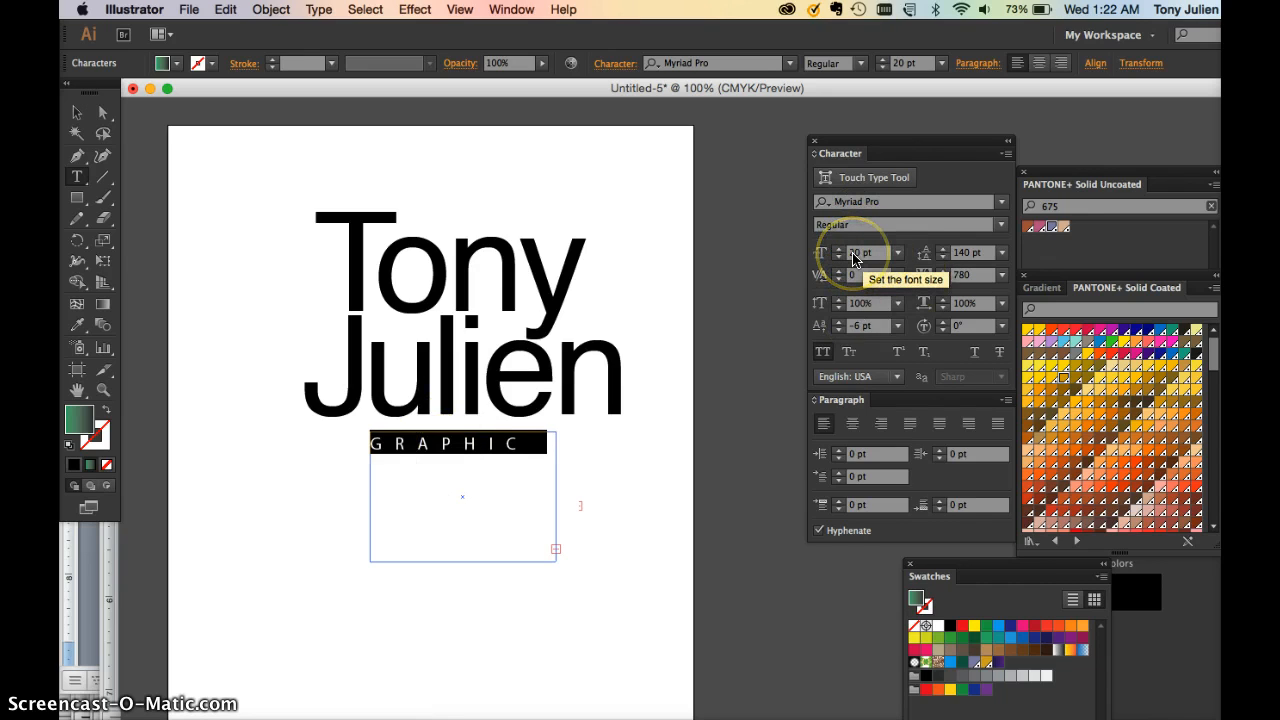
double_click(961, 255)
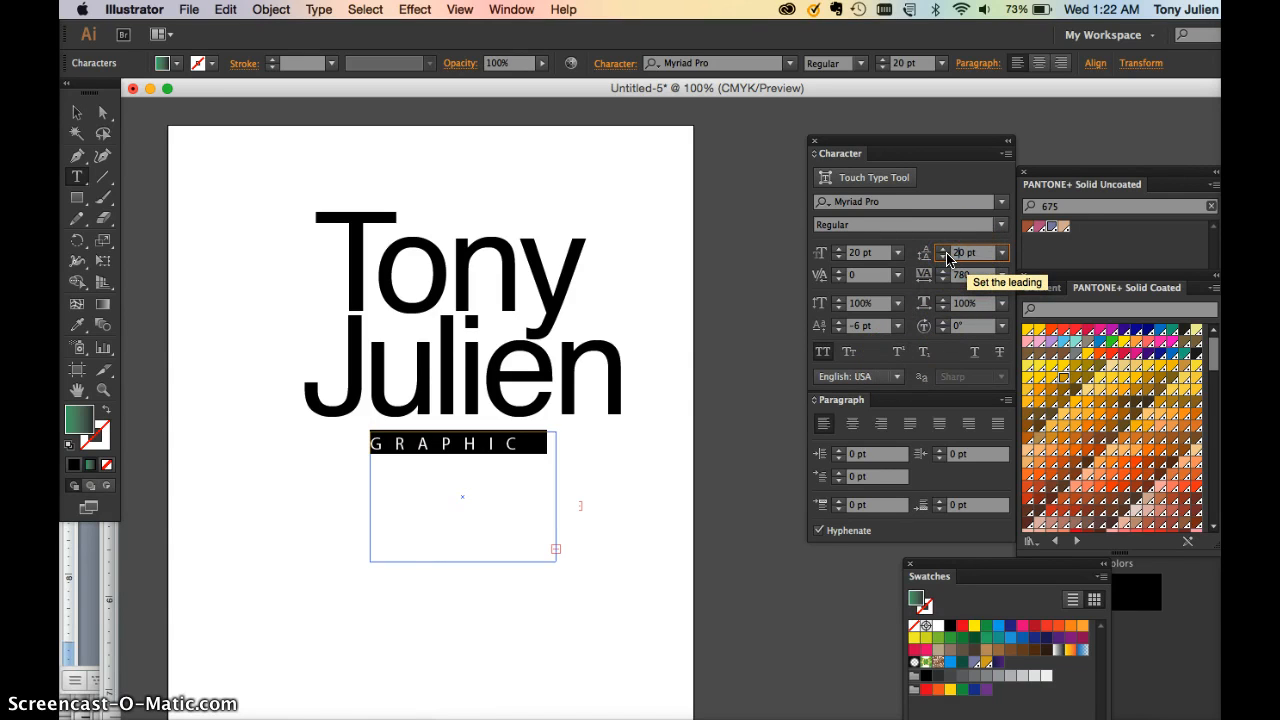
click(950, 253)
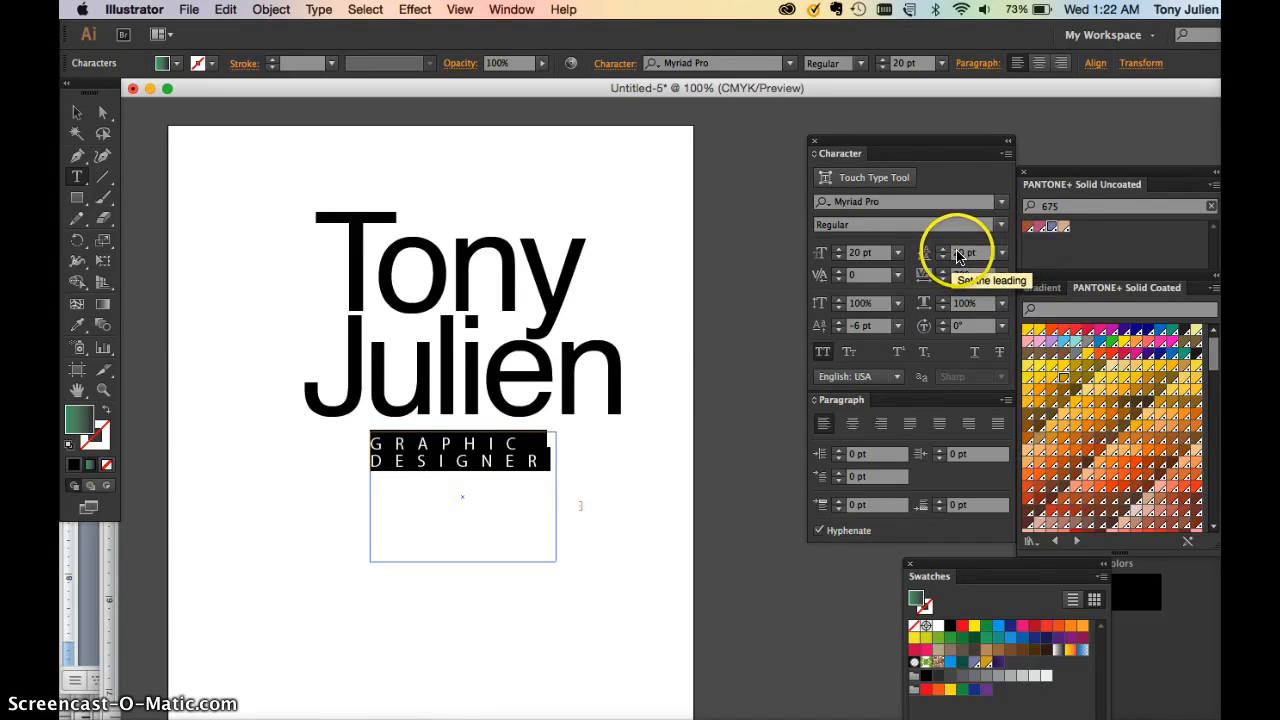
key(shift+Up)
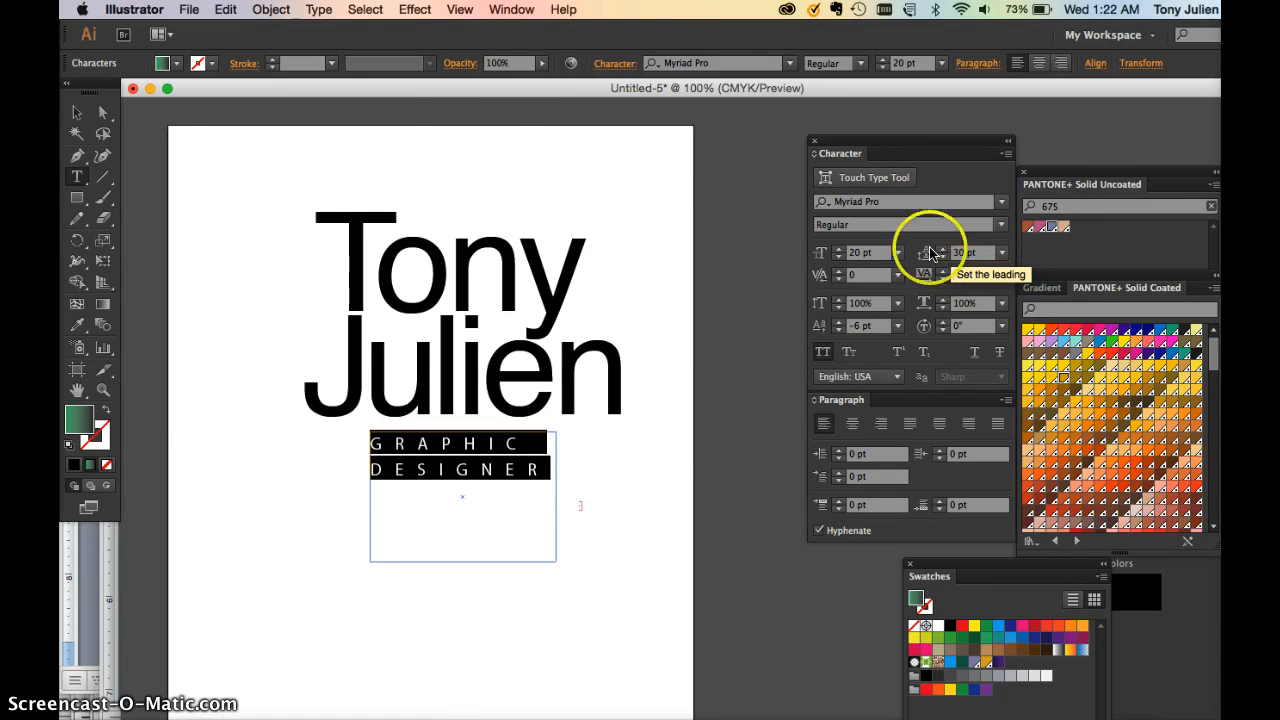
Resize the tagline box so GRAPHIC sits above DESIGNER in a fitted frame
click(77, 112)
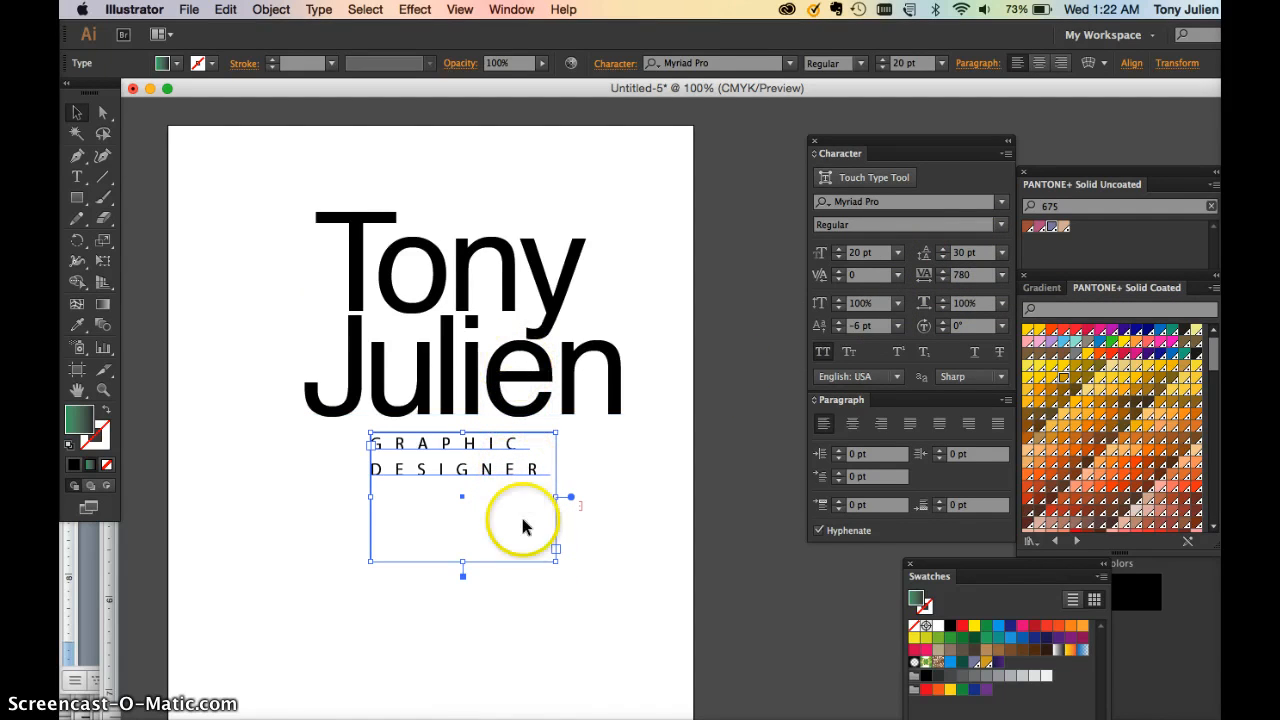
drag(556, 549, 612, 544)
double_click(545, 448)
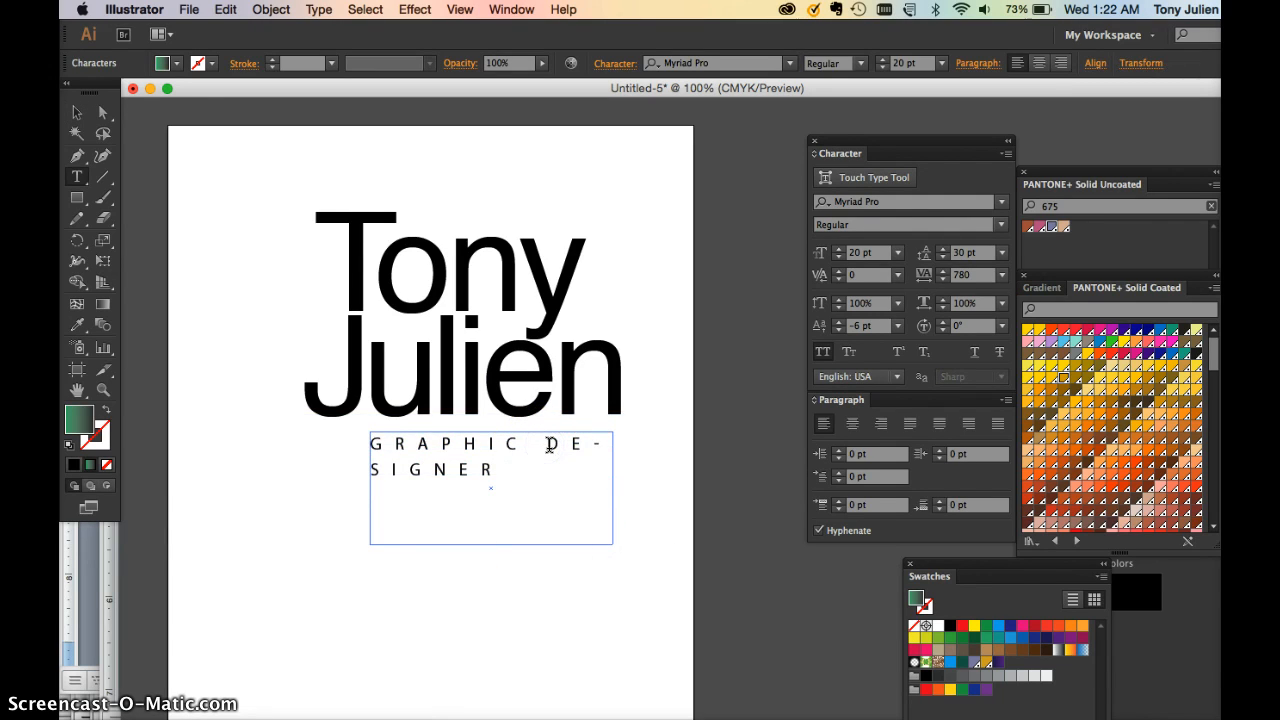
click(463, 463)
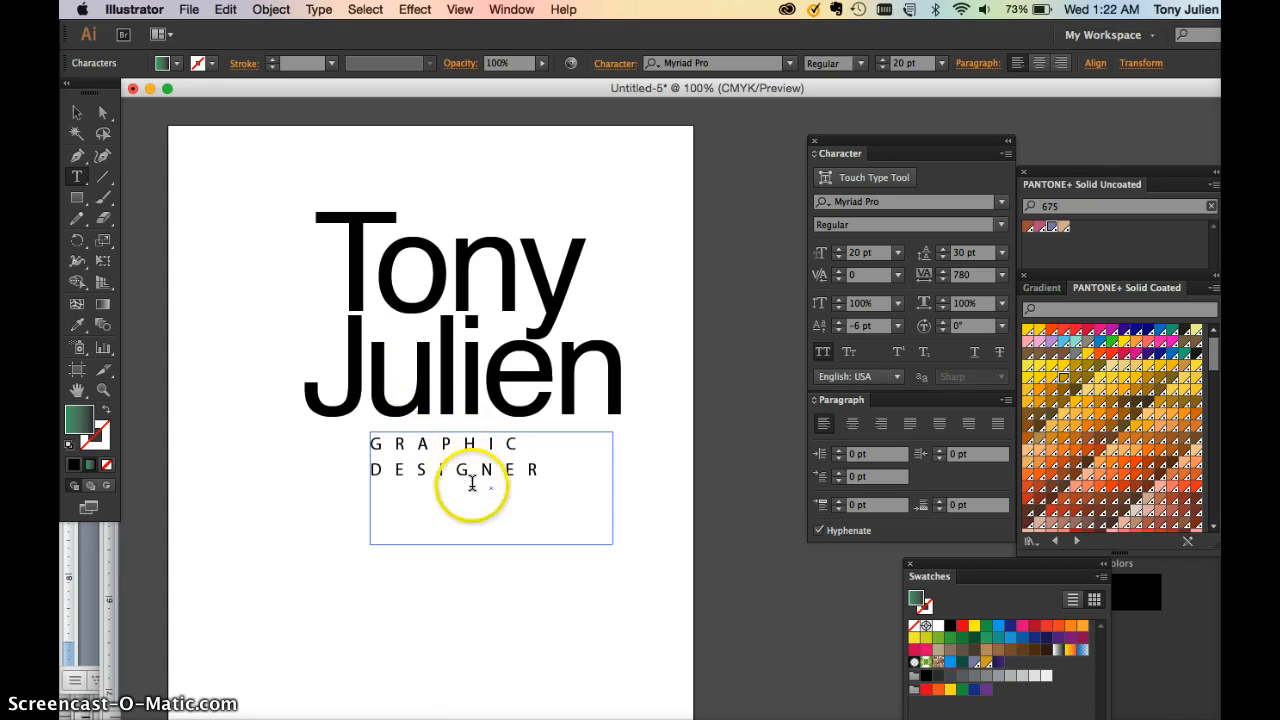
click(79, 114)
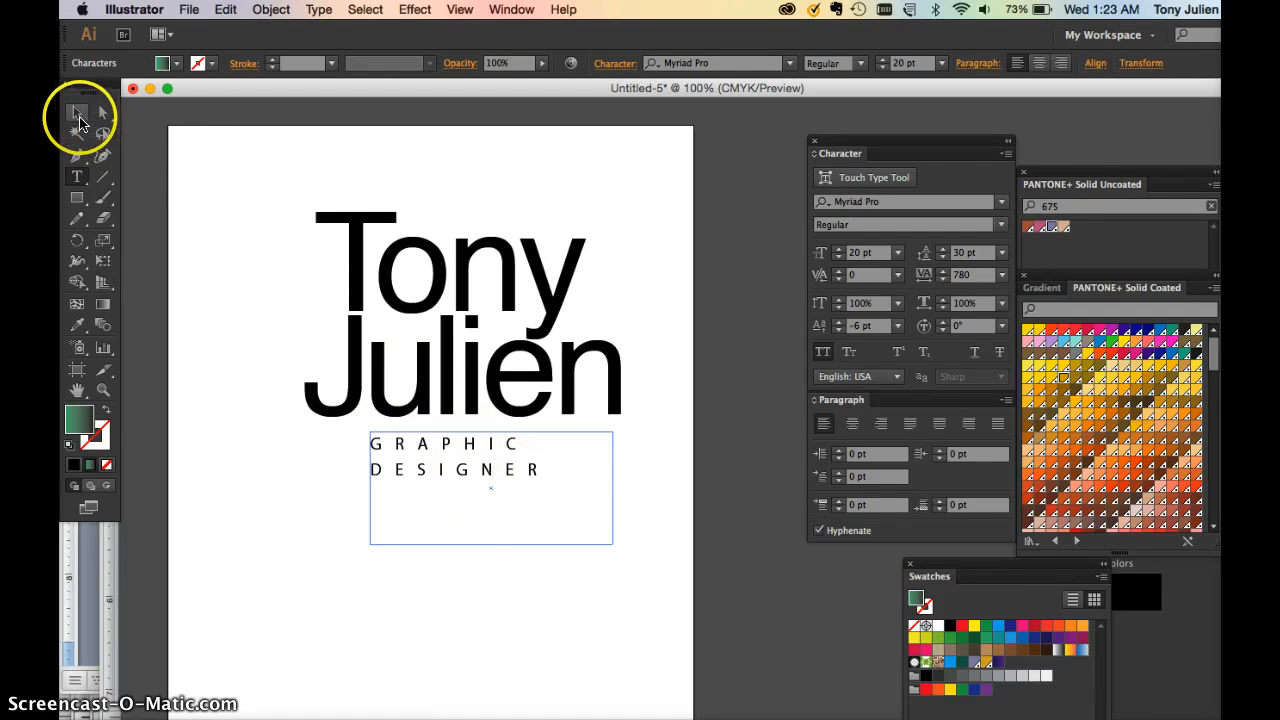
drag(491, 545, 491, 488)
click(476, 384)
click(243, 277)
click(390, 293)
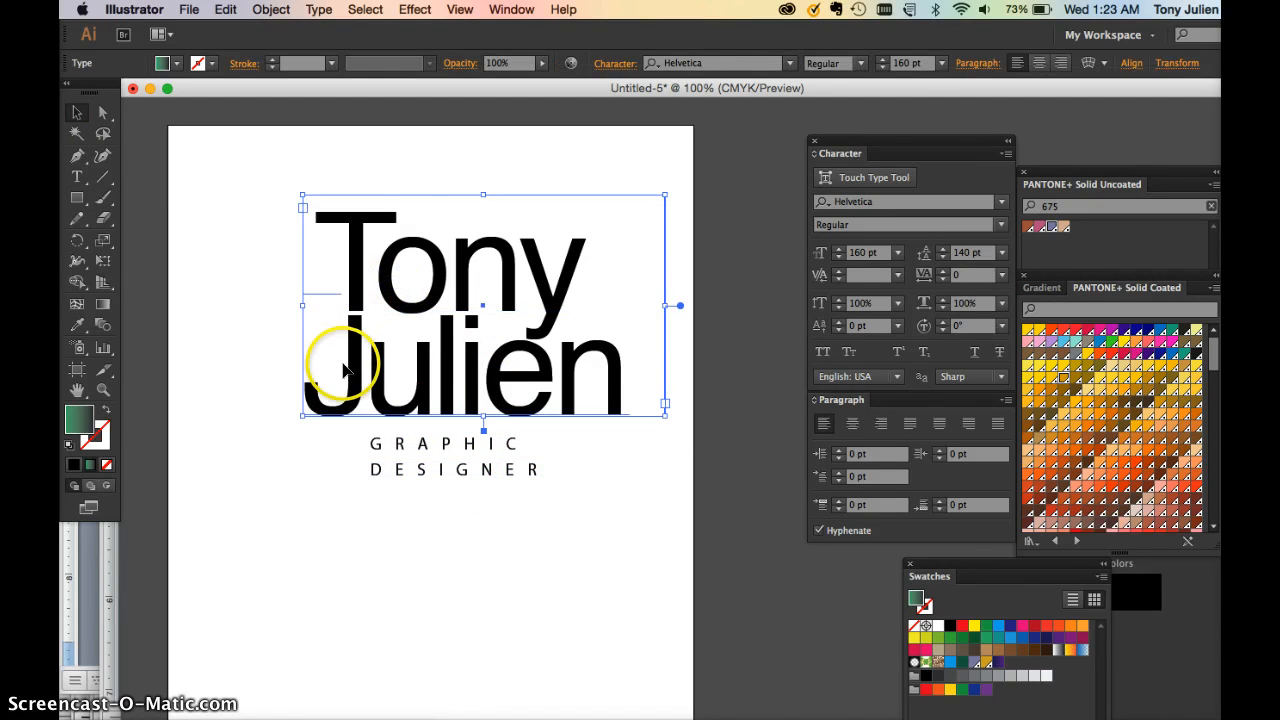
click(397, 493)
click(415, 533)
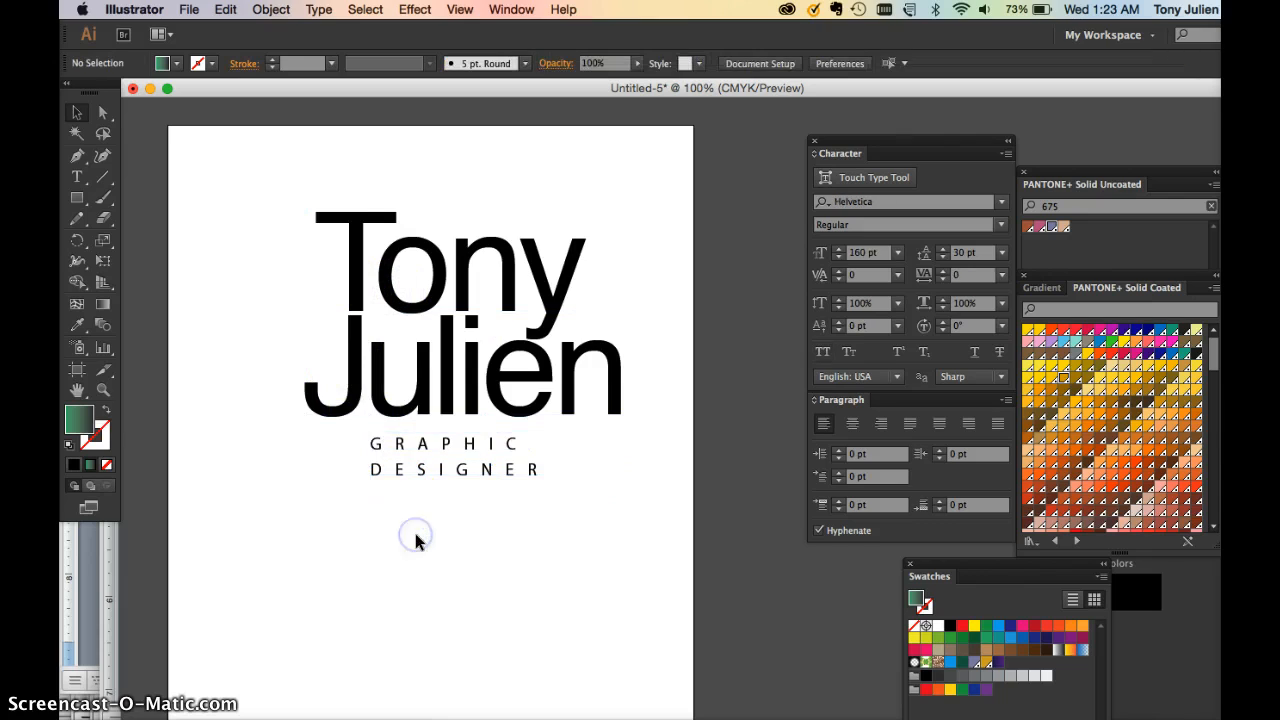
click(349, 286)
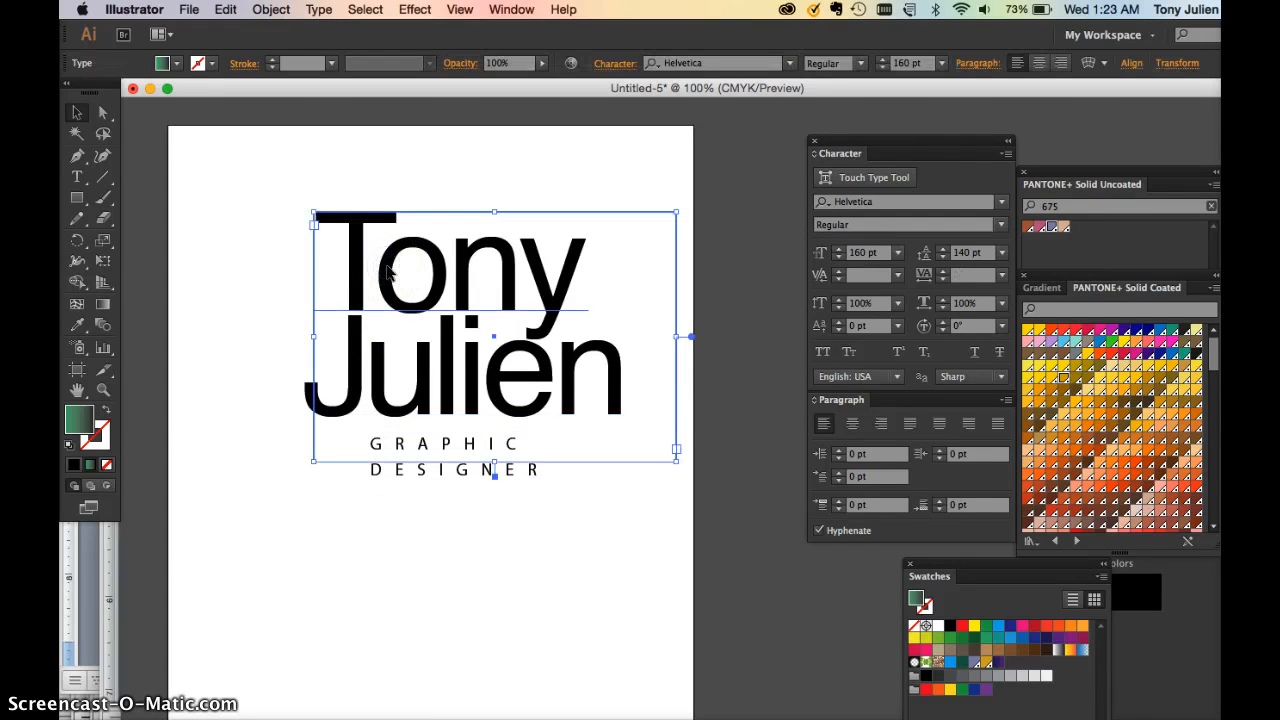
key(super+minus)
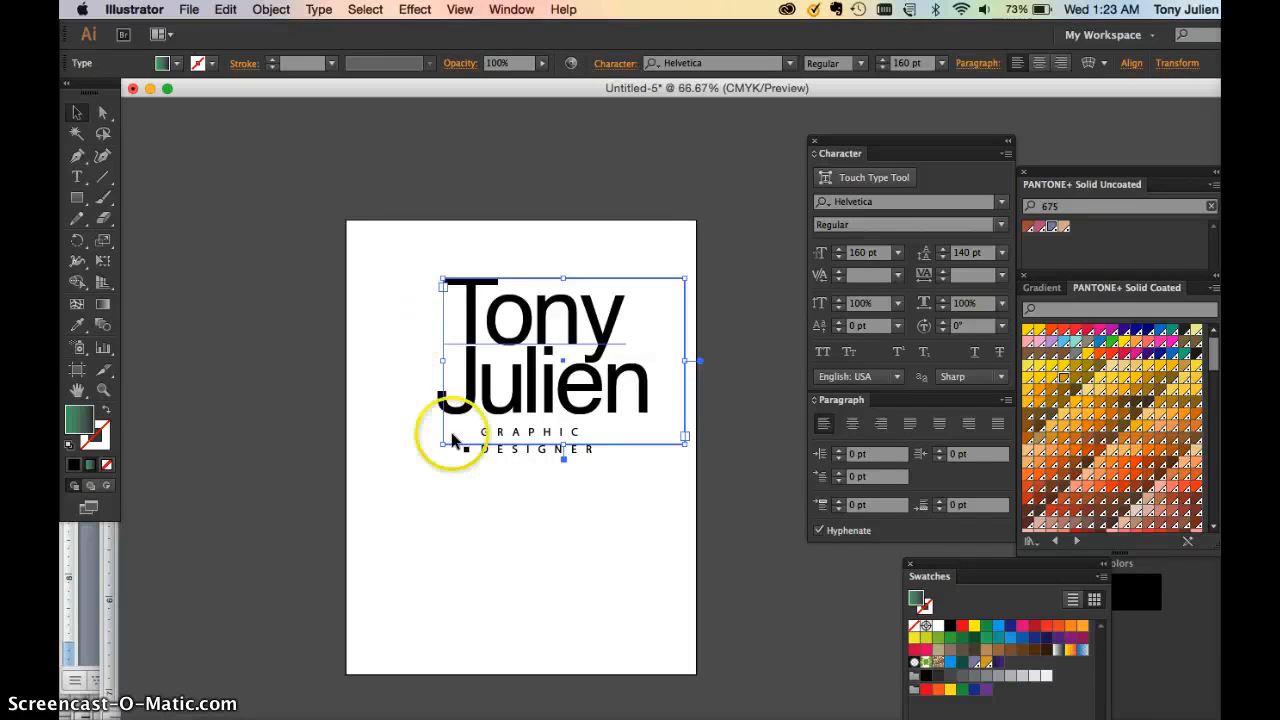
click(539, 451)
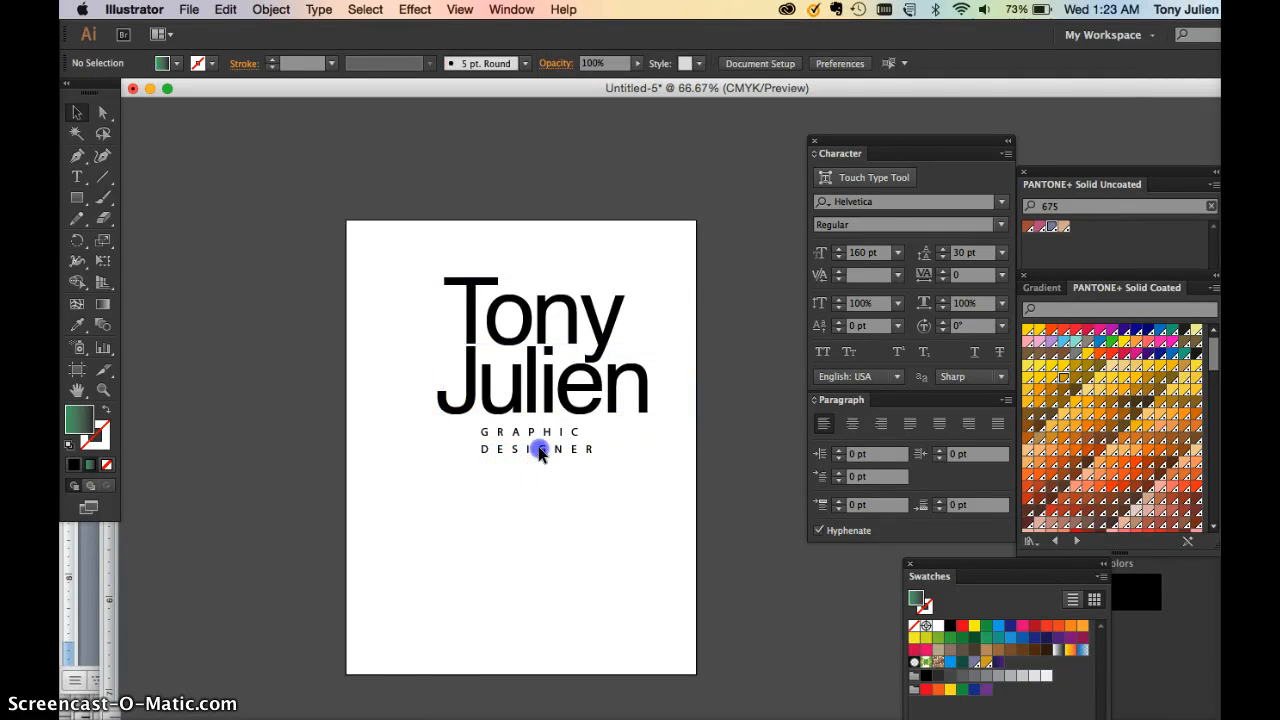
click(478, 325)
drag(378, 270, 160, 250)
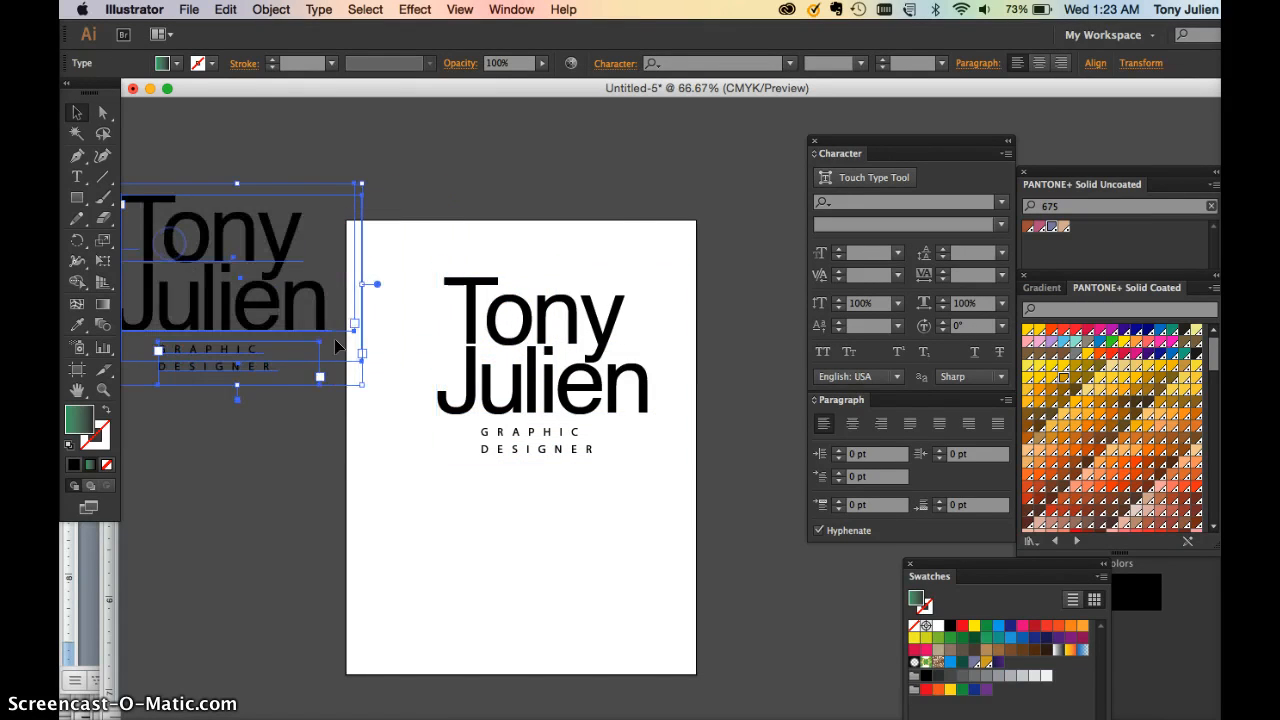
click(497, 340)
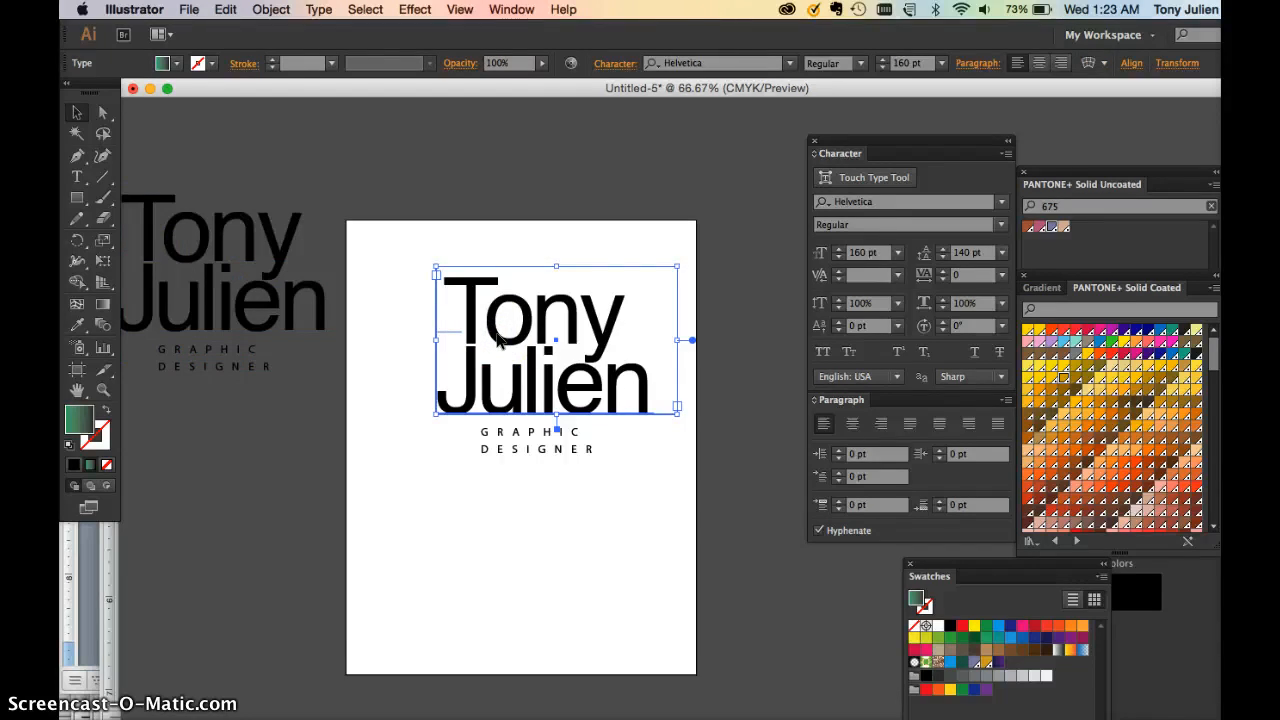
Reselect the original lettering on the page and check its font family
click(530, 392)
key(super+plus)
click(484, 343)
click(895, 213)
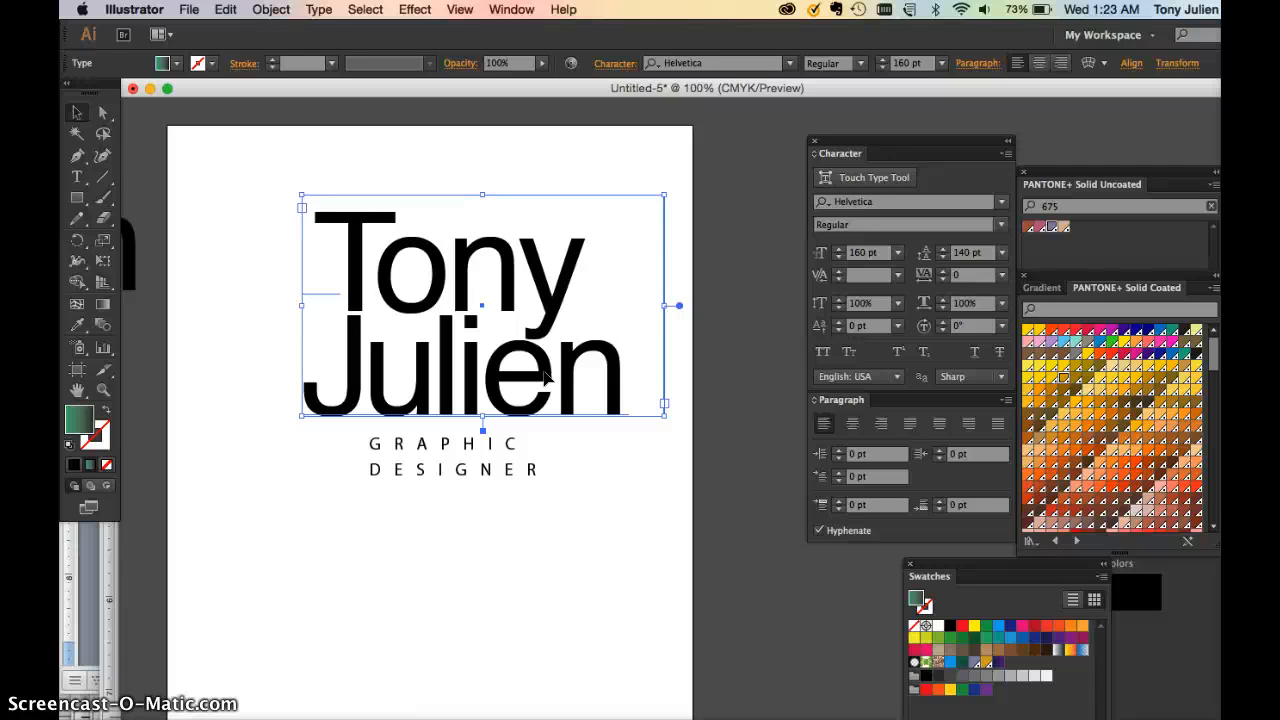
key(super+minus)
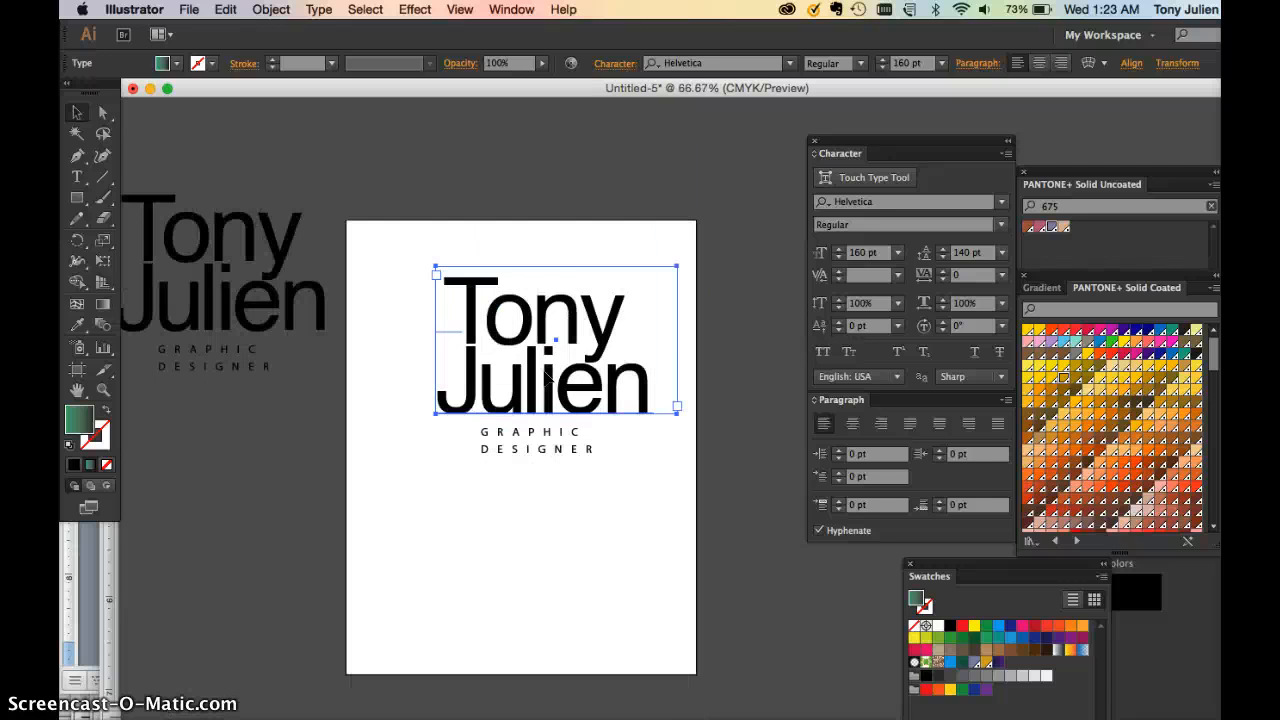
click(523, 277)
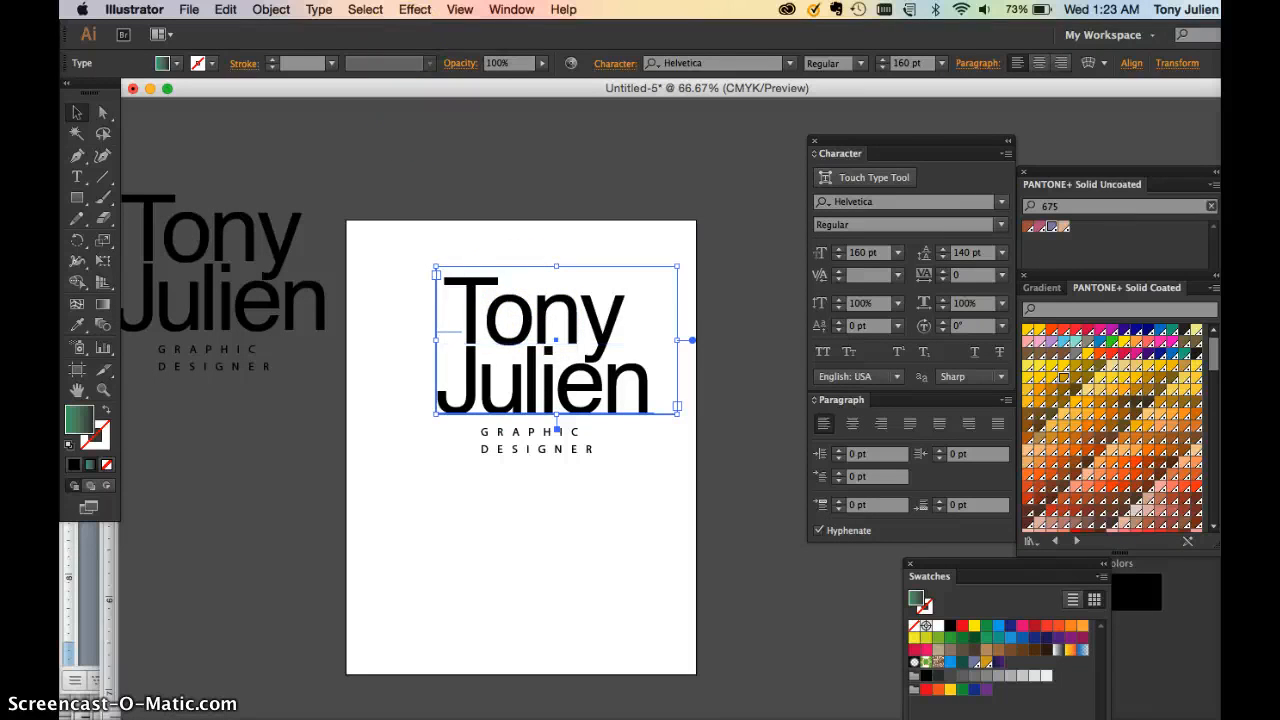
click(319, 9)
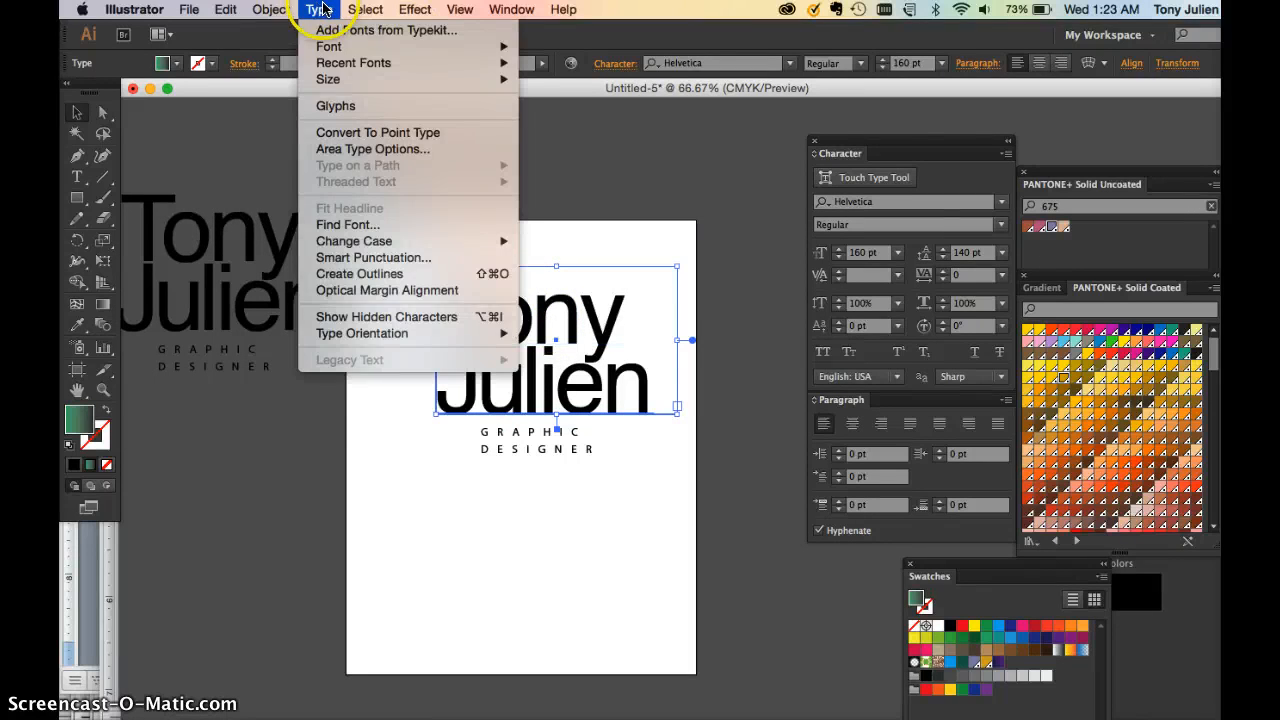
click(345, 272)
click(494, 520)
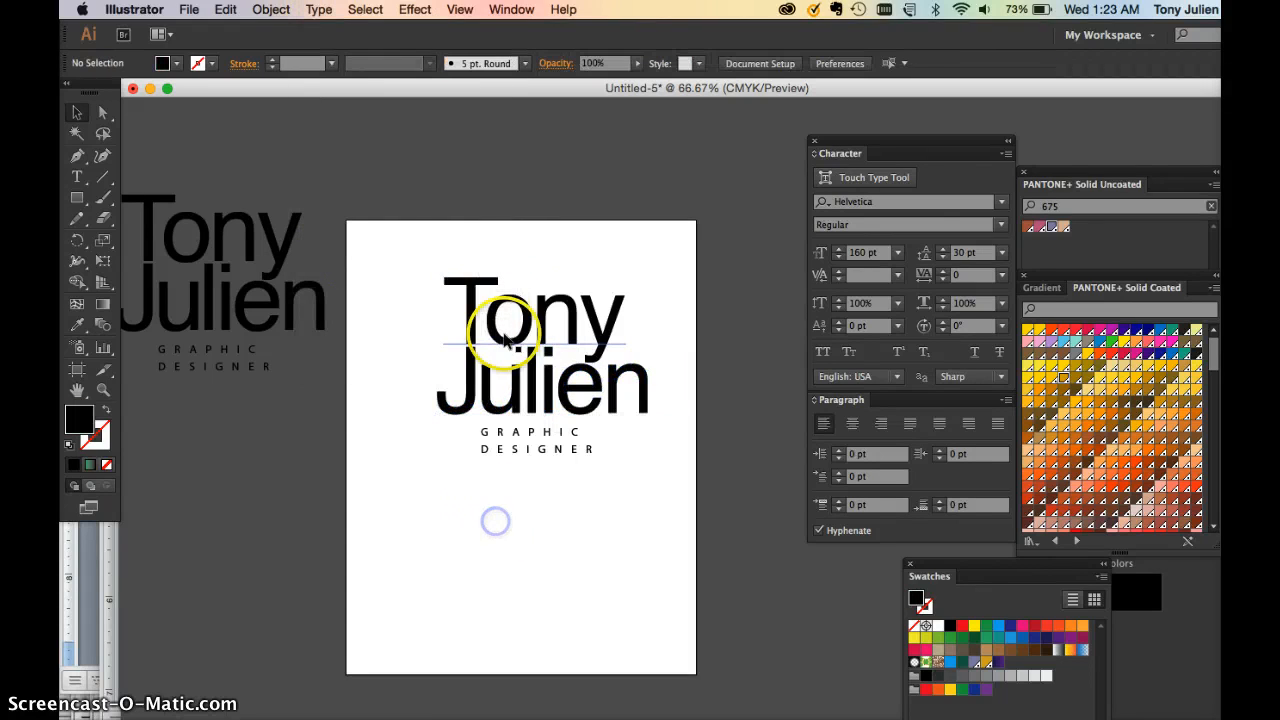
click(465, 288)
click(318, 9)
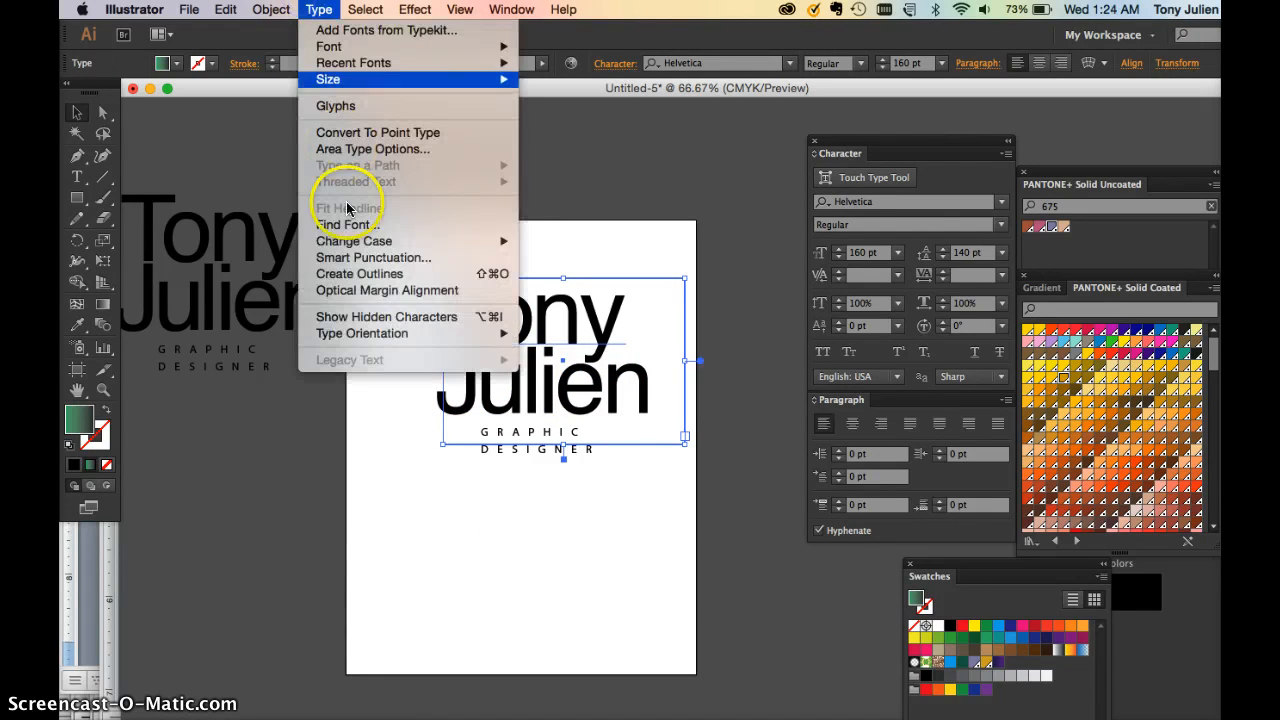
click(358, 272)
key(super+equal)
key(super+equal)
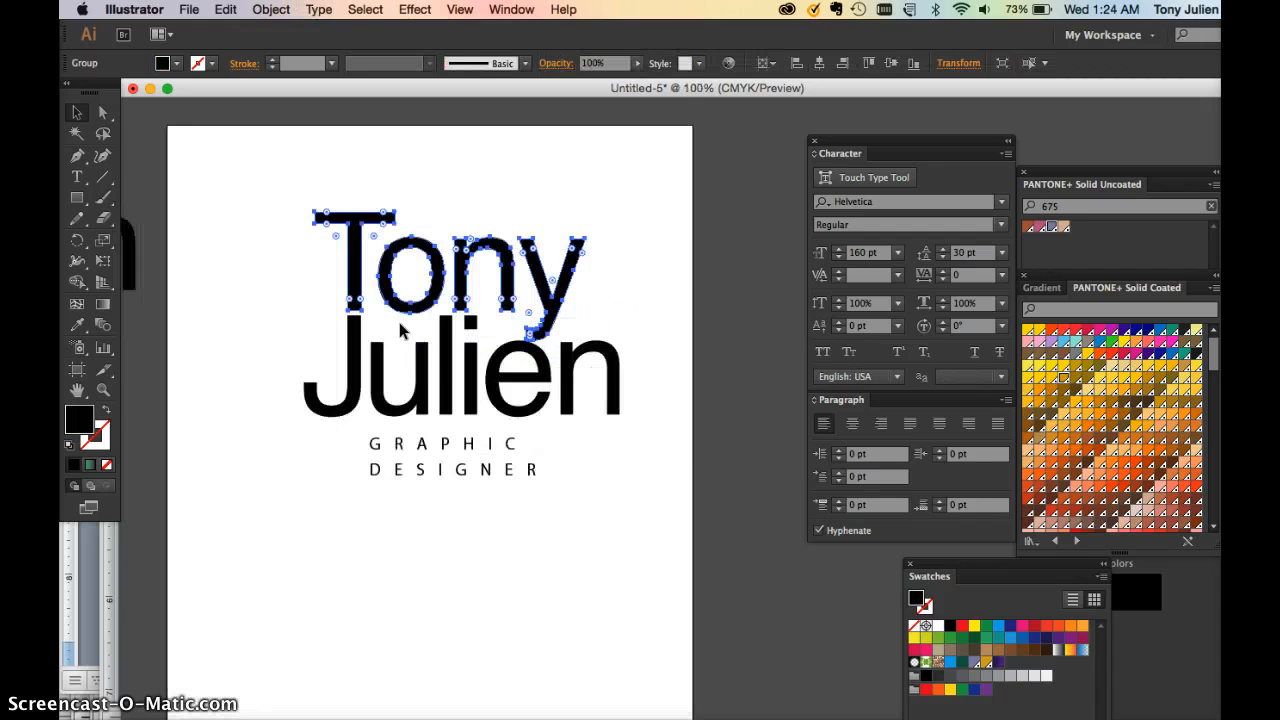
click(570, 468)
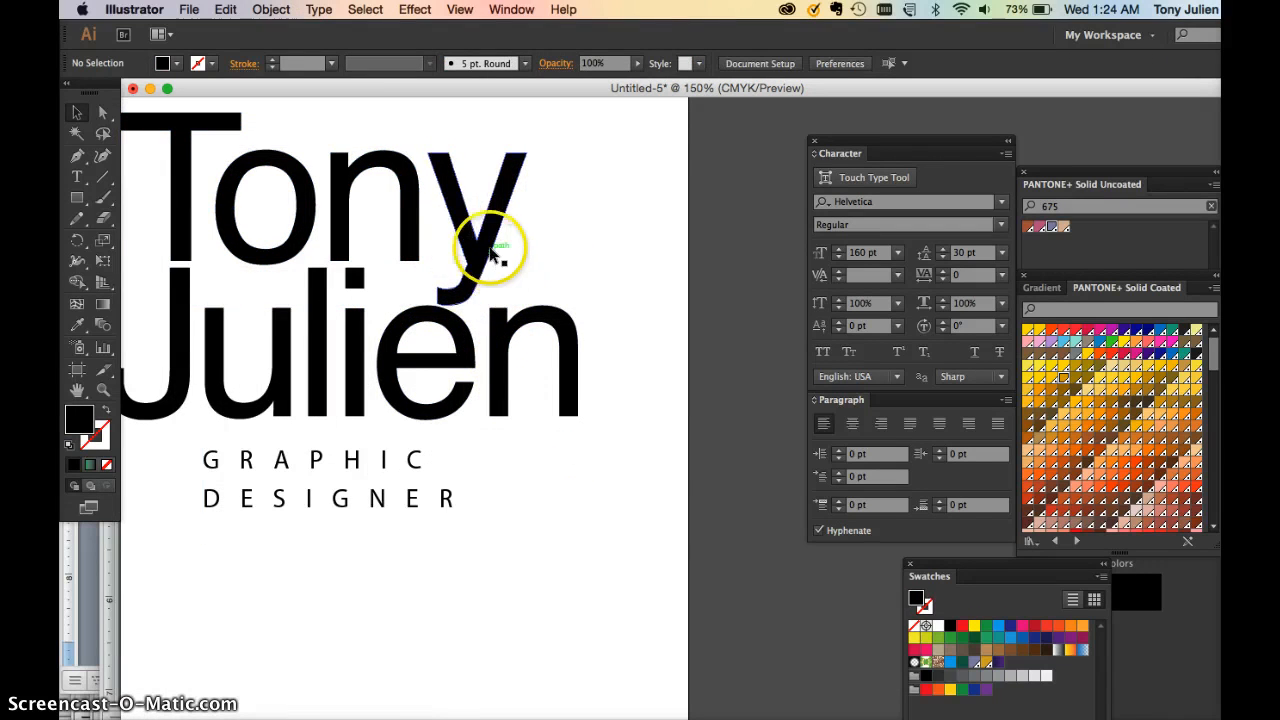
key(super+minus)
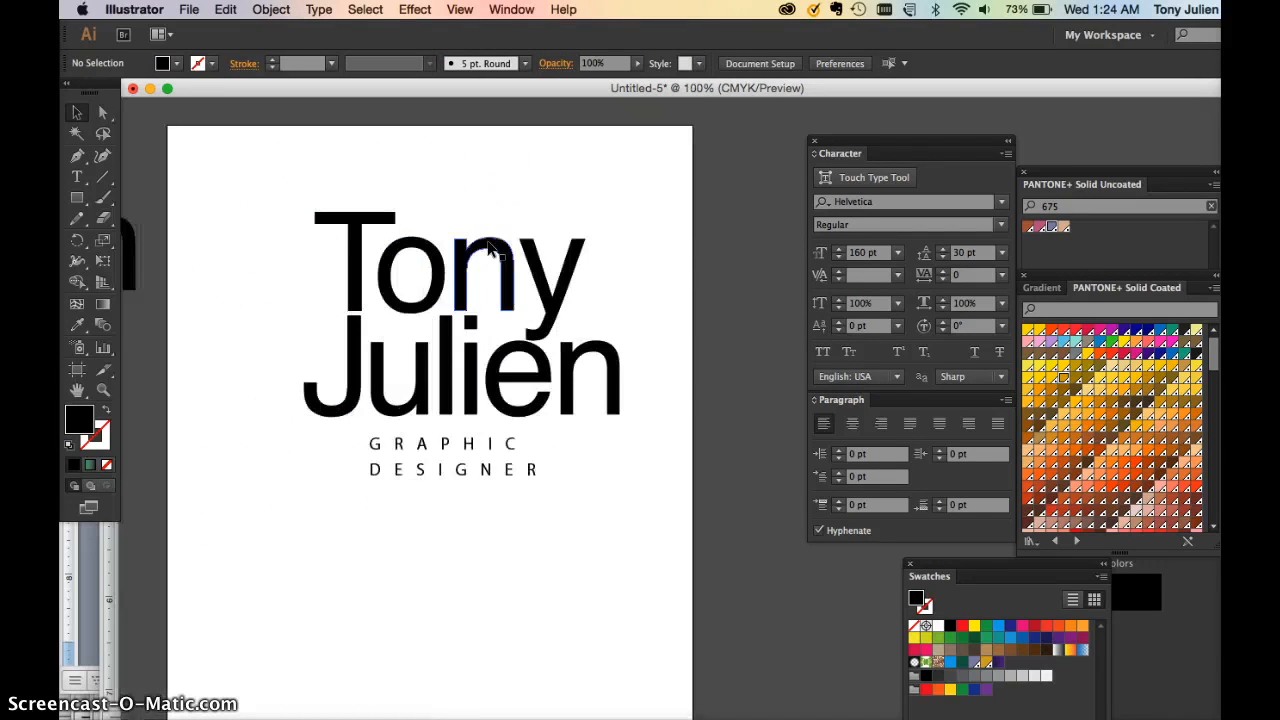
Drag the T's top-left corner anchor left to extend its crossbar
click(490, 247)
click(103, 113)
click(205, 173)
click(315, 215)
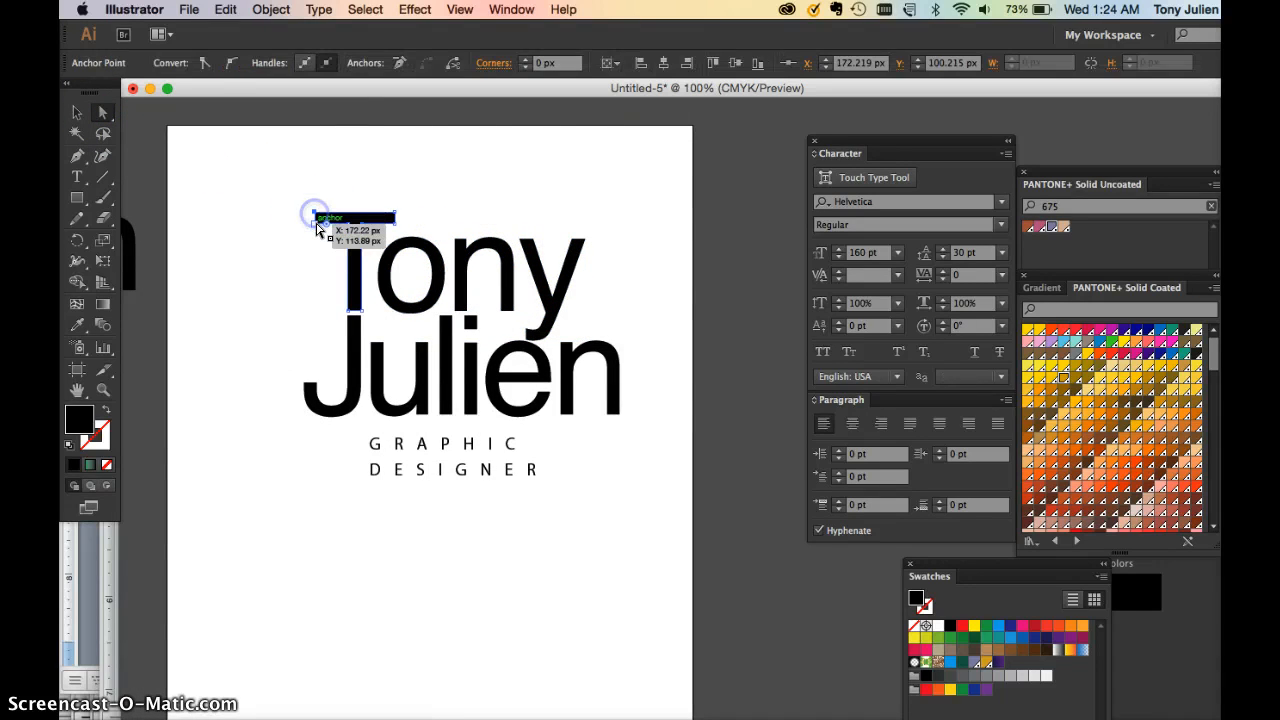
drag(281, 228, 228, 214)
click(267, 266)
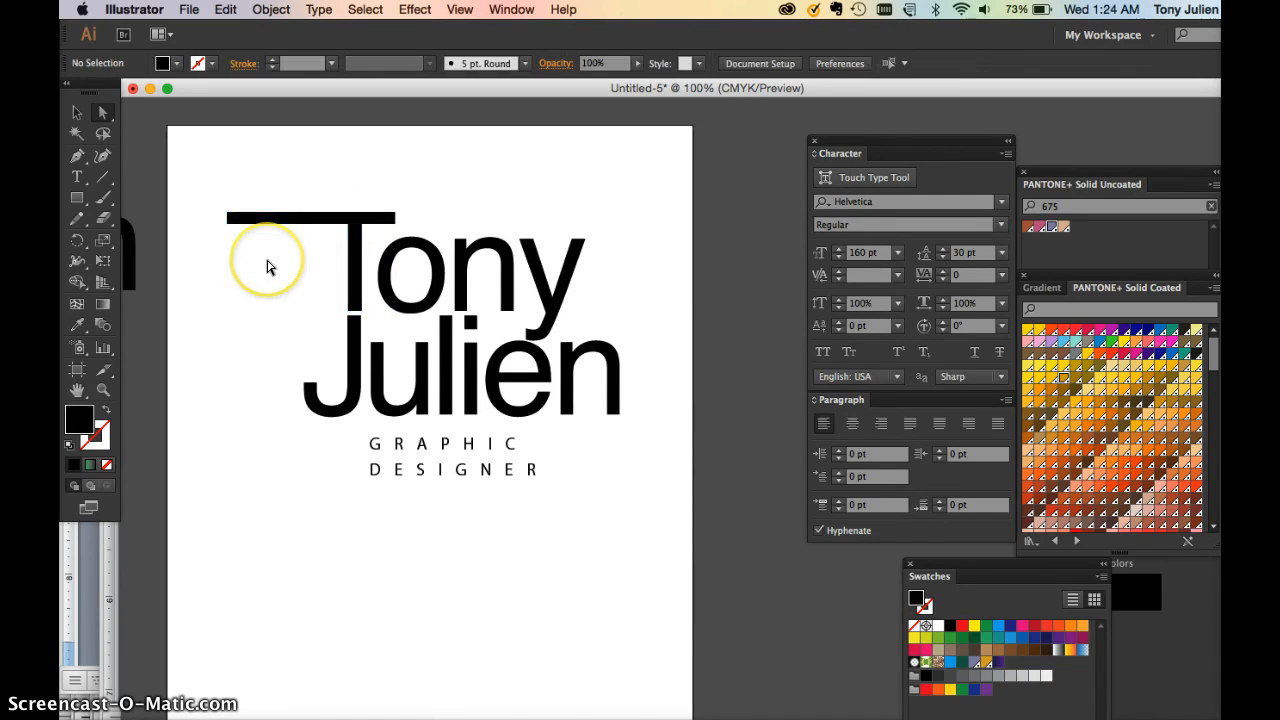
Drag the bottom anchors of the n's right leg down below the tagline
click(606, 416)
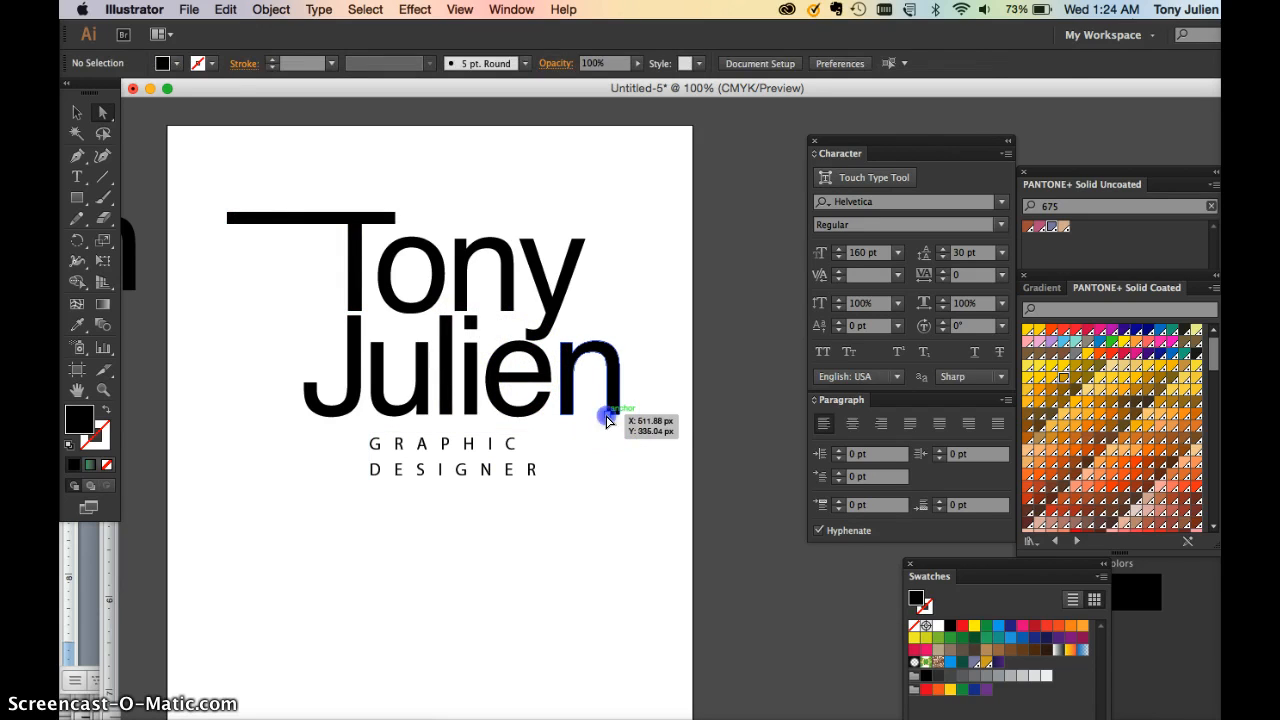
drag(619, 421, 609, 420)
click(609, 420)
click(608, 417)
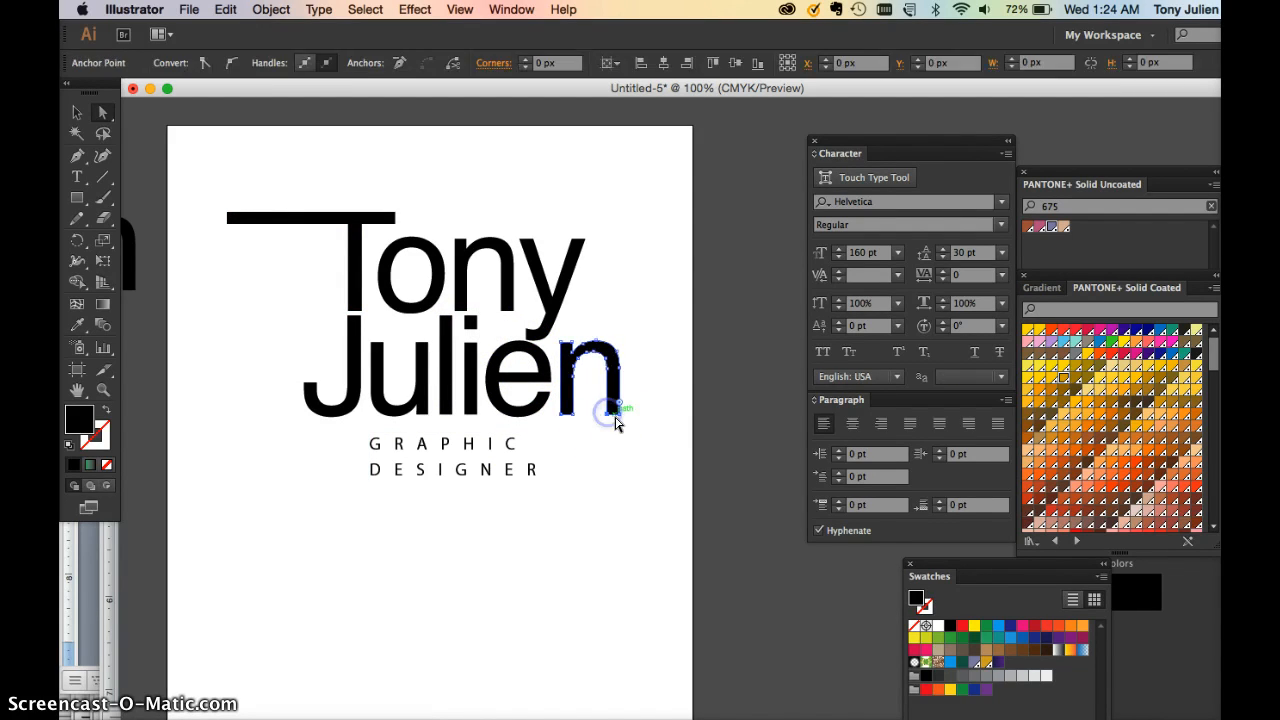
key(super+equal)
key(super+equal)
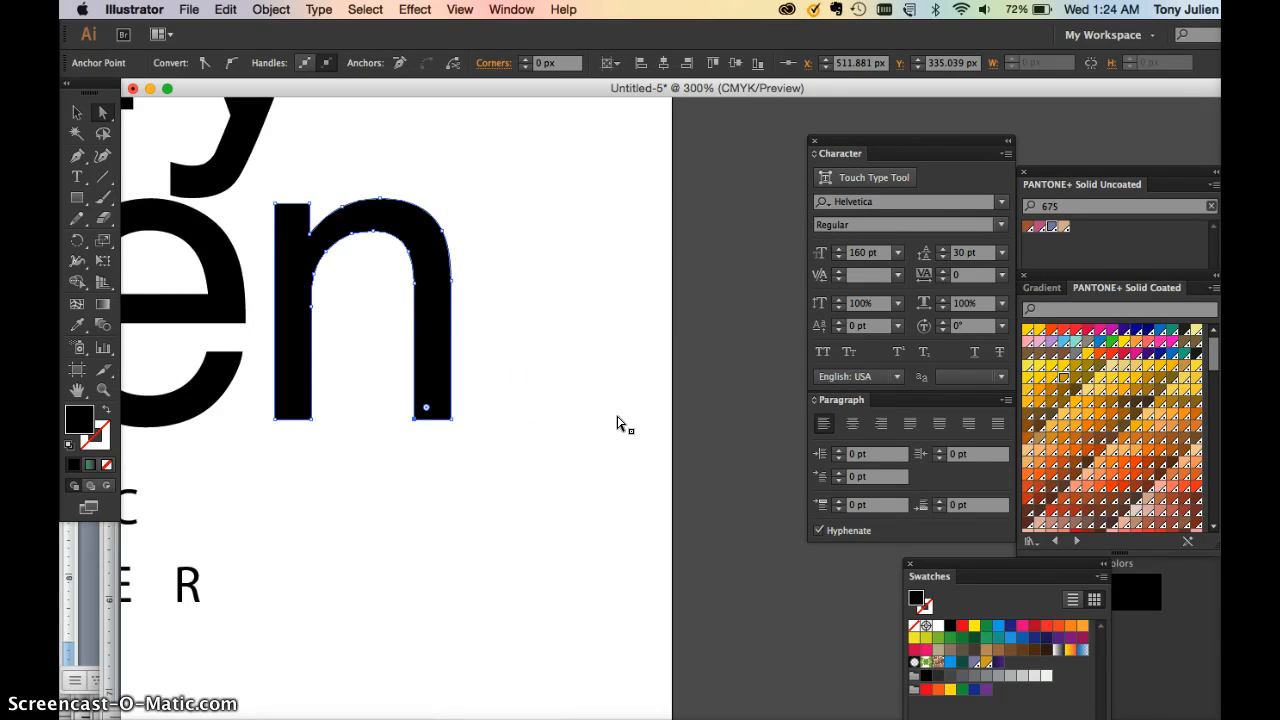
click(494, 451)
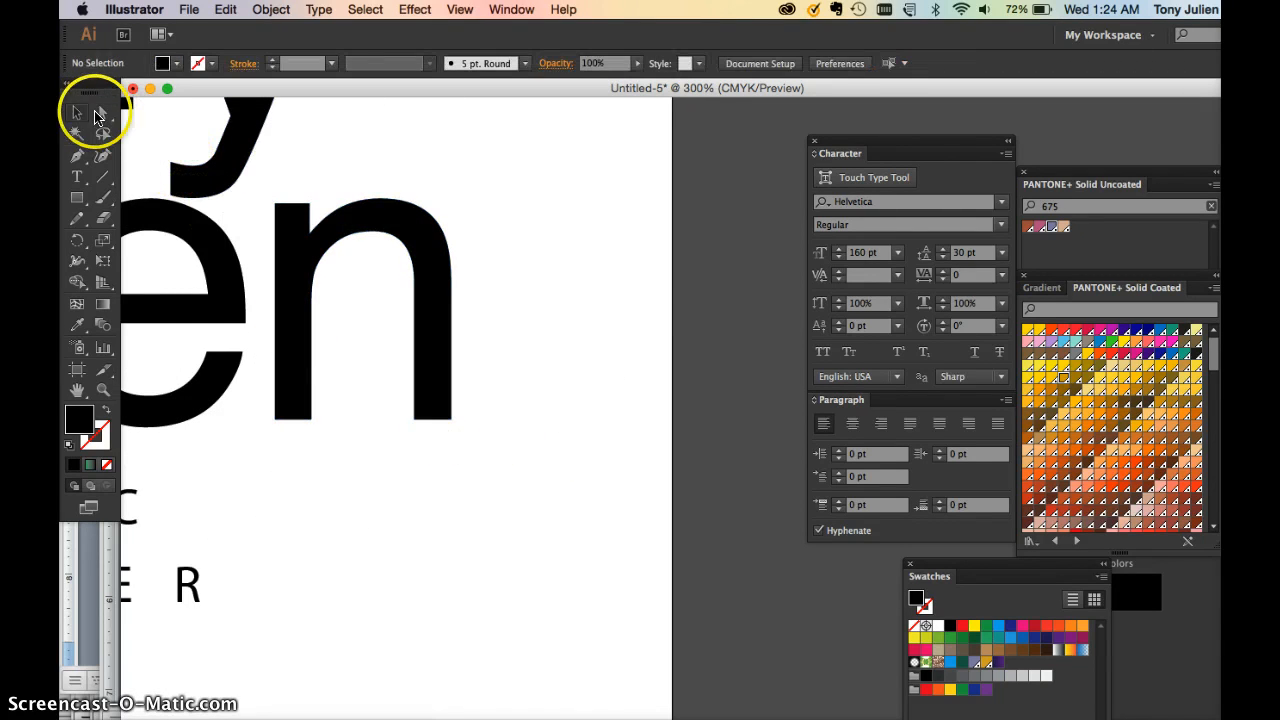
click(413, 419)
drag(450, 420, 452, 663)
click(518, 603)
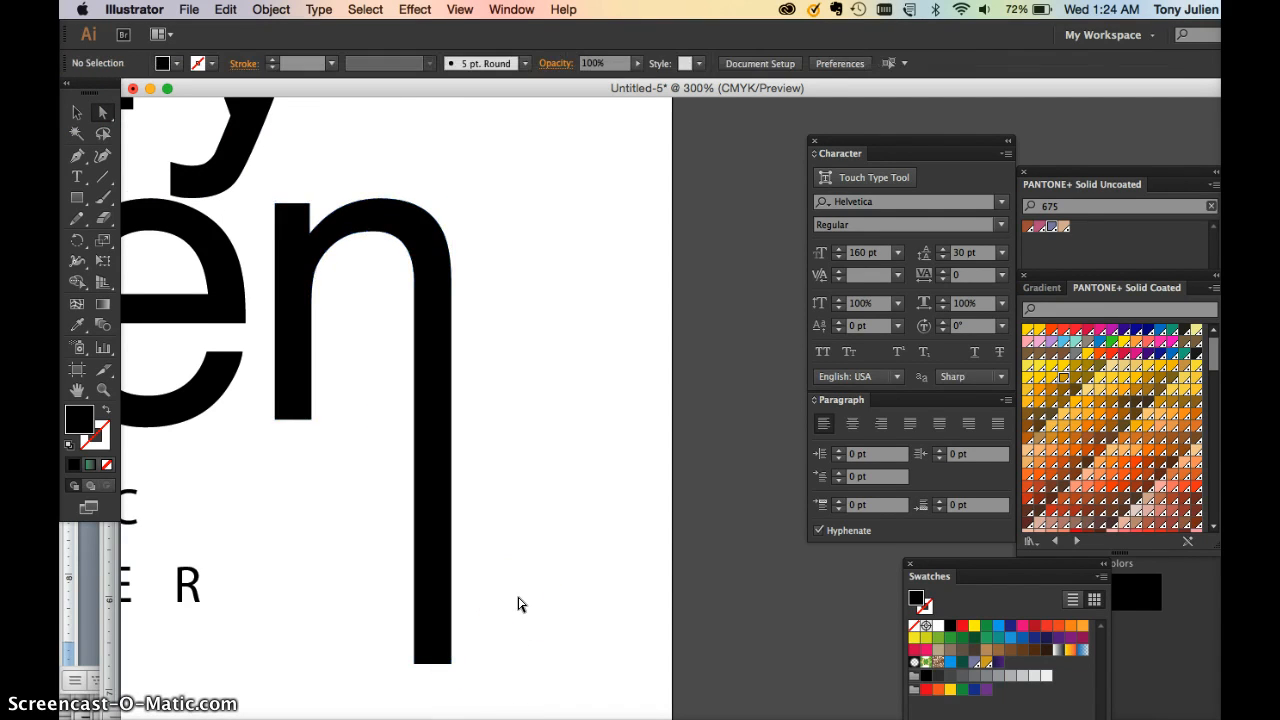
Drag the end point of the y's tail up to the top of the page
key(super+minus)
key(super+minus)
drag(340, 490, 524, 539)
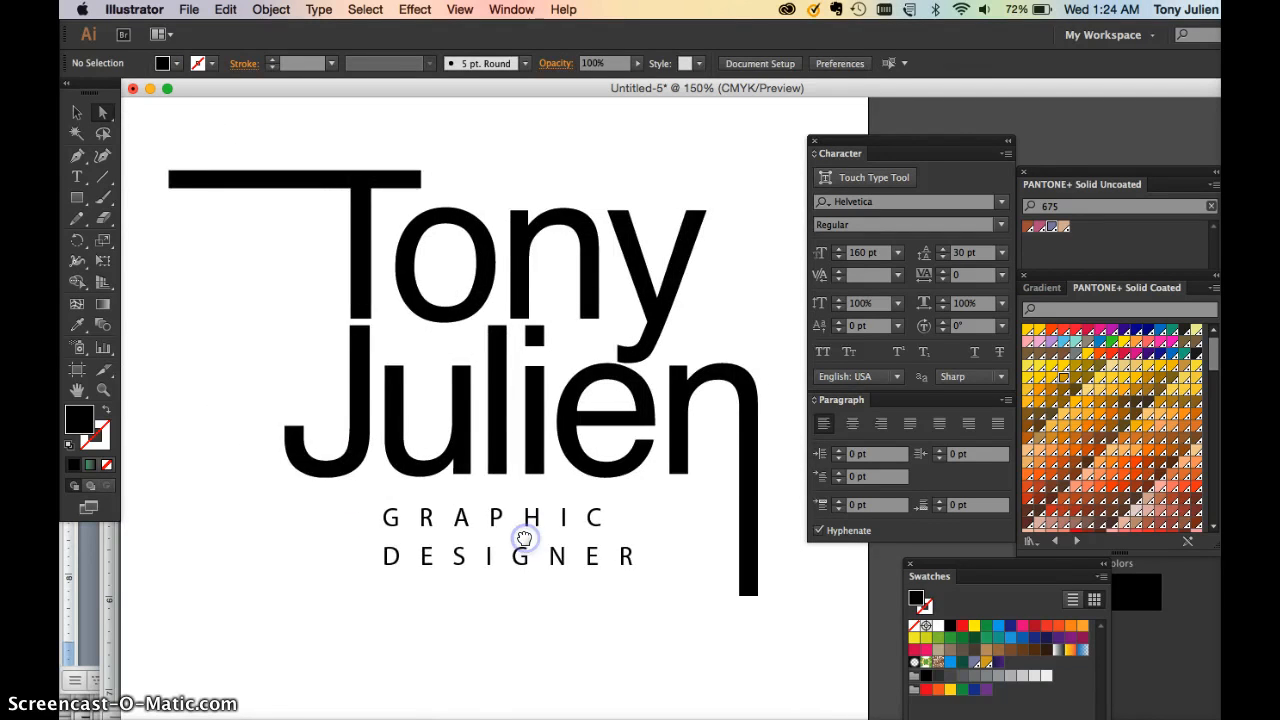
key(super+minus)
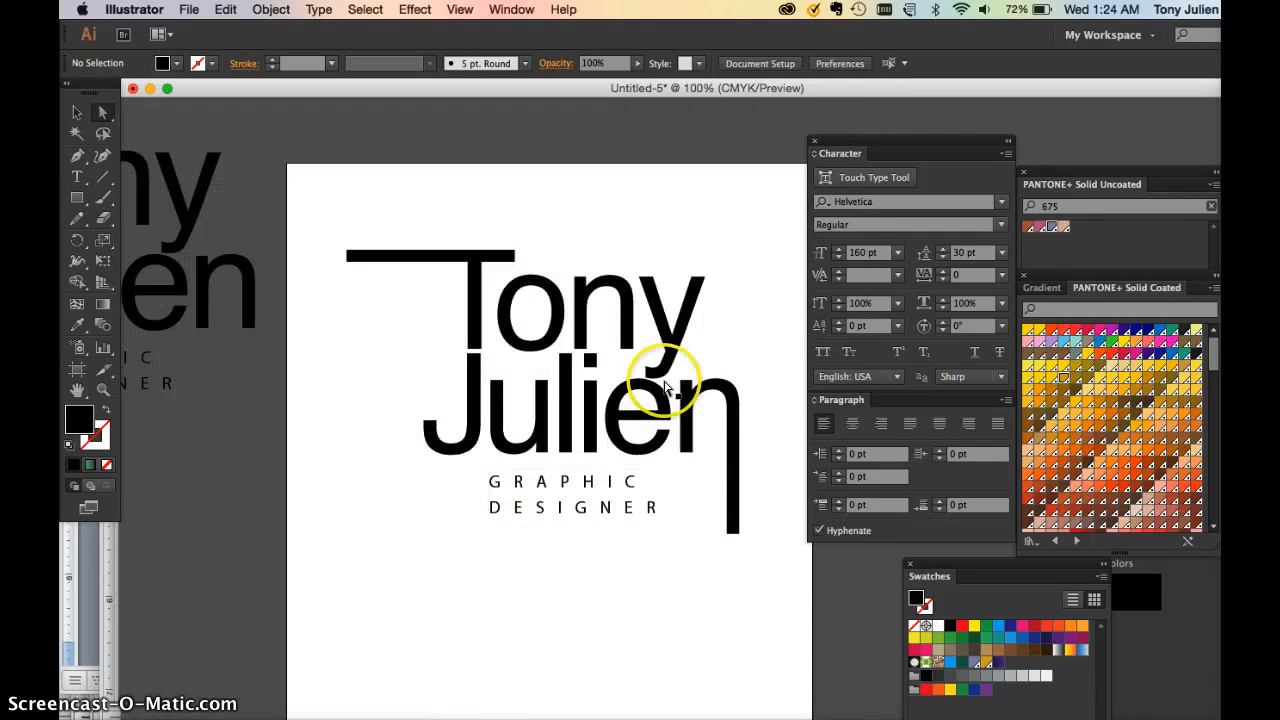
click(698, 281)
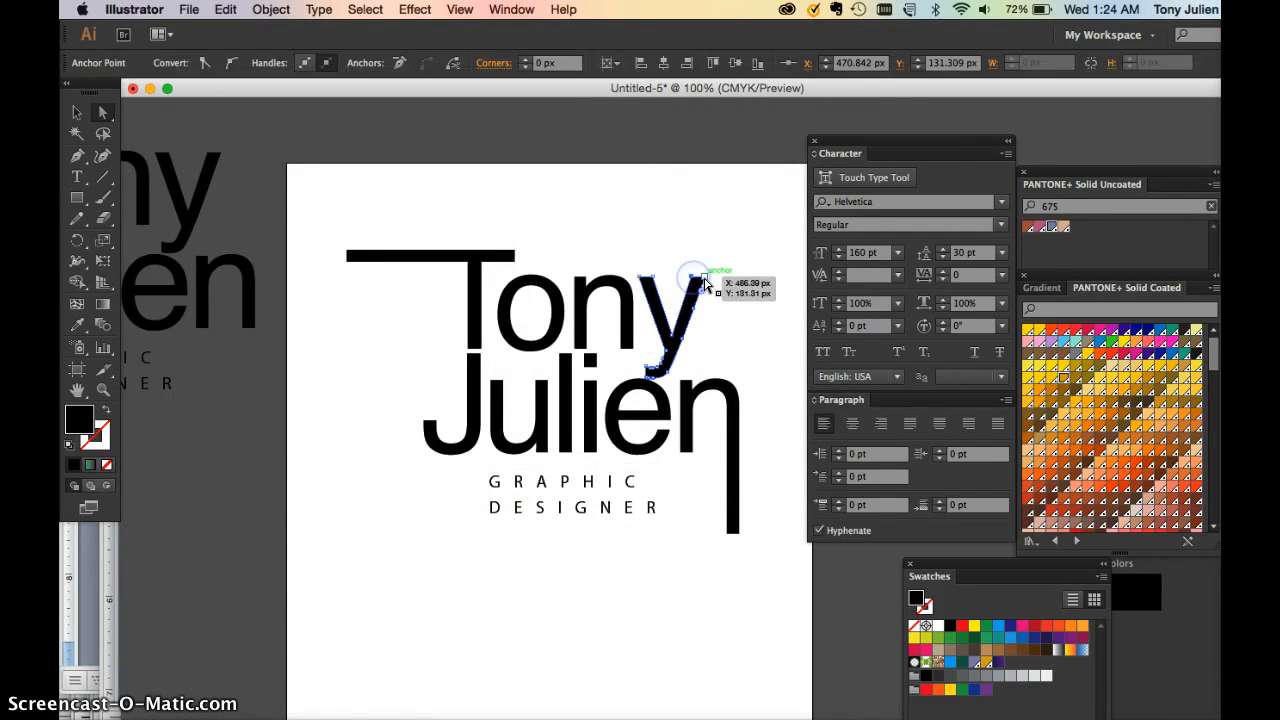
drag(704, 279, 747, 170)
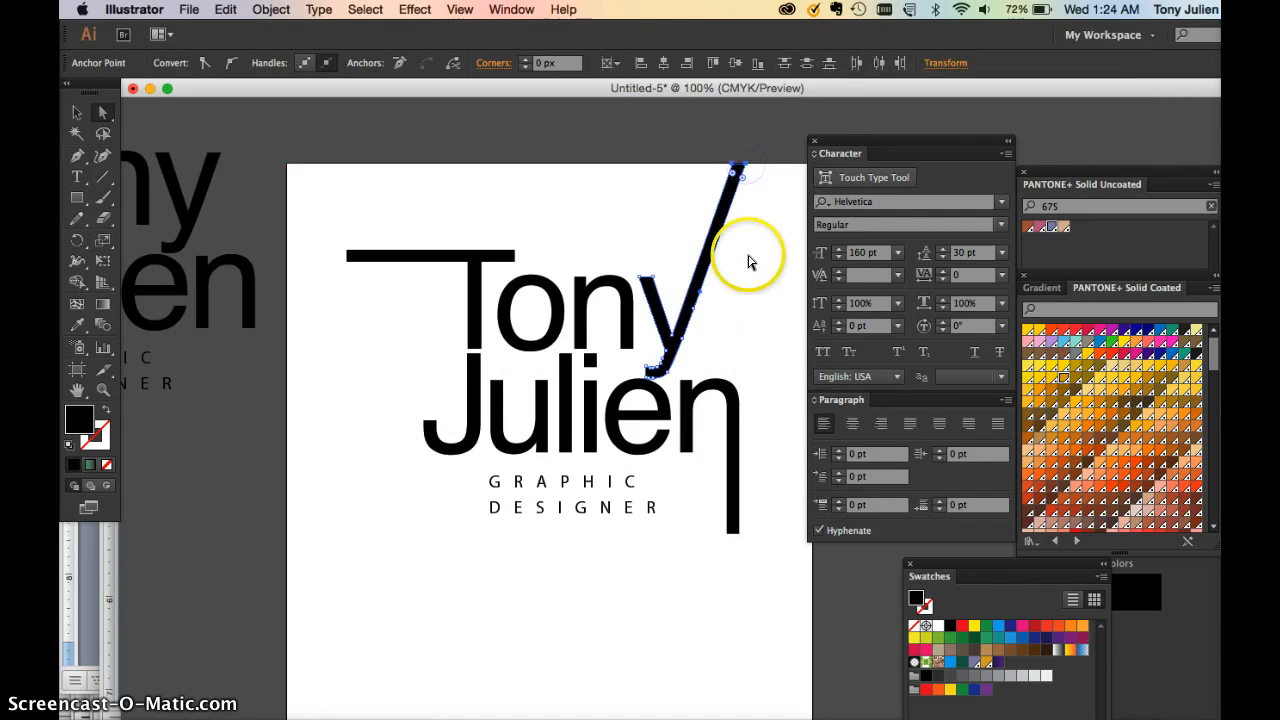
click(753, 258)
drag(880, 148, 907, 179)
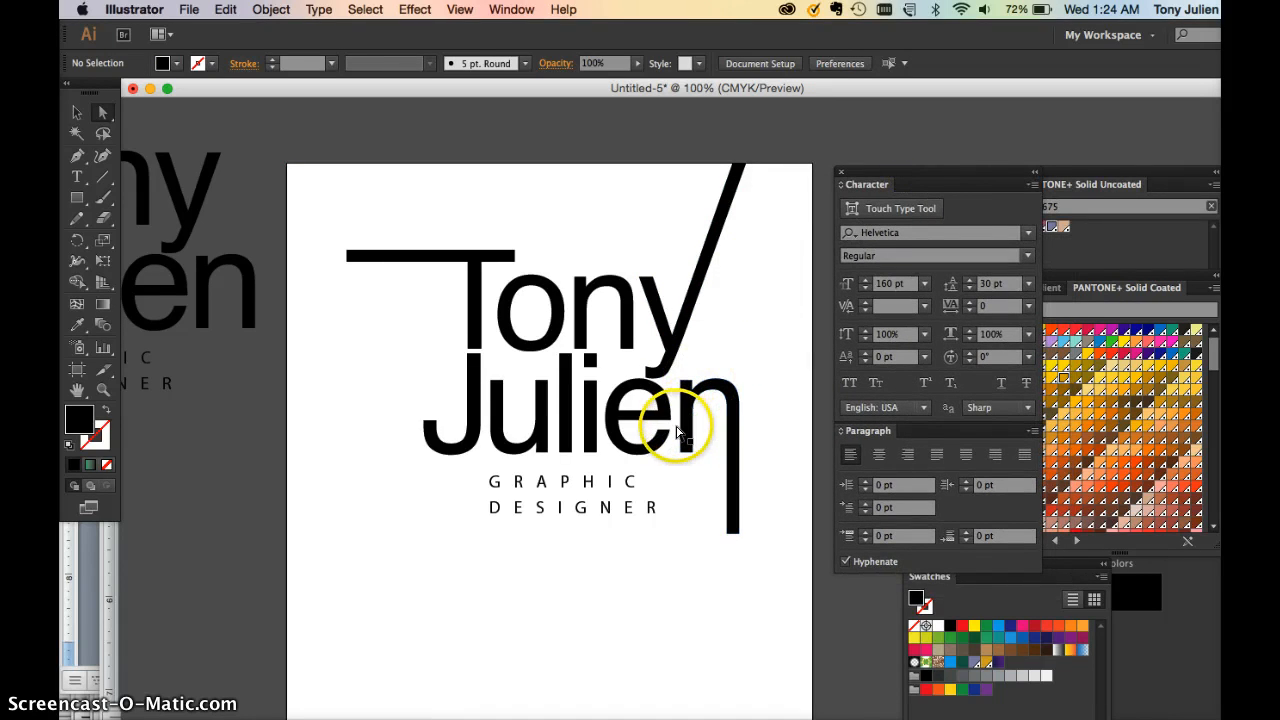
Move the GRAPHIC DESIGNER tagline slightly right and up
click(78, 113)
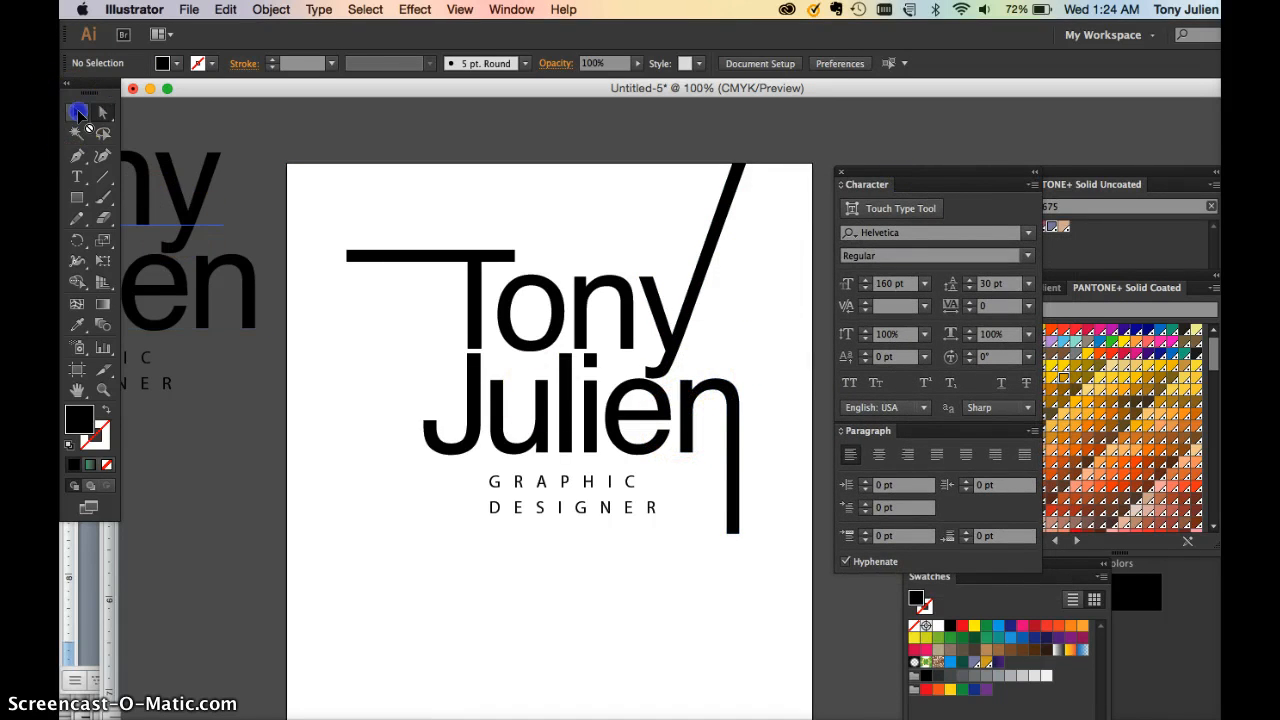
click(563, 429)
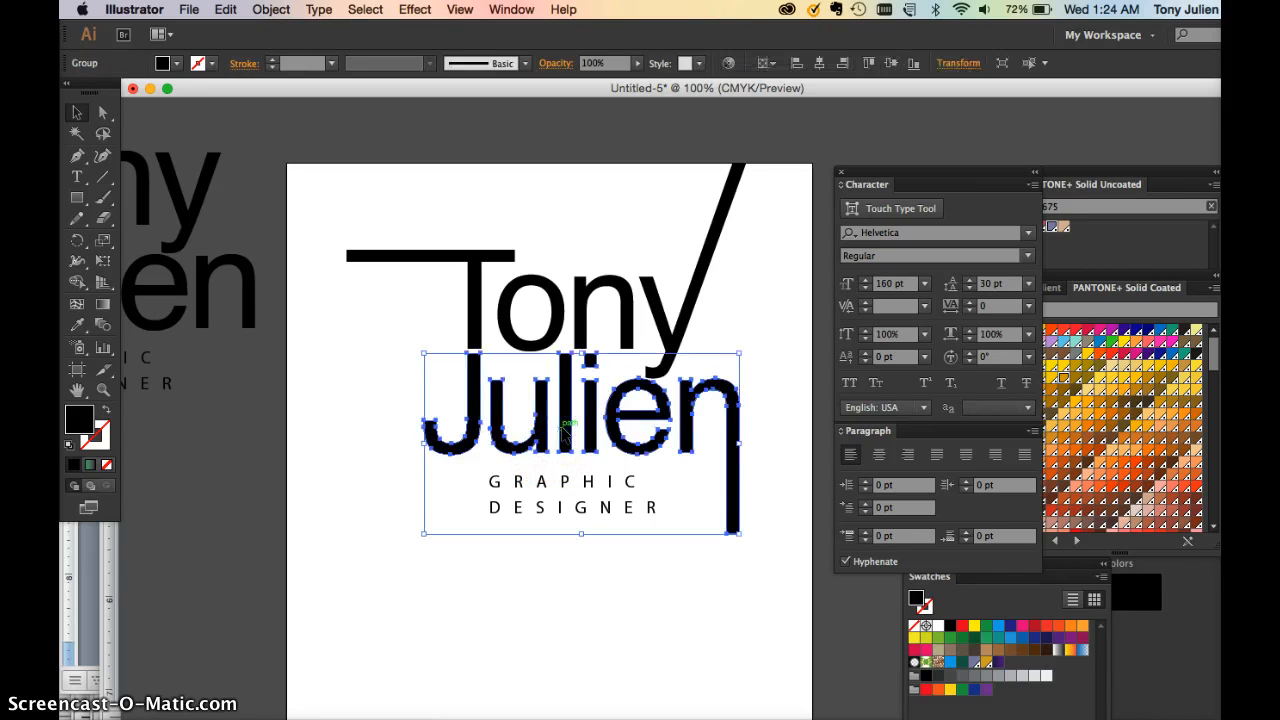
click(557, 580)
drag(540, 517, 596, 507)
click(590, 562)
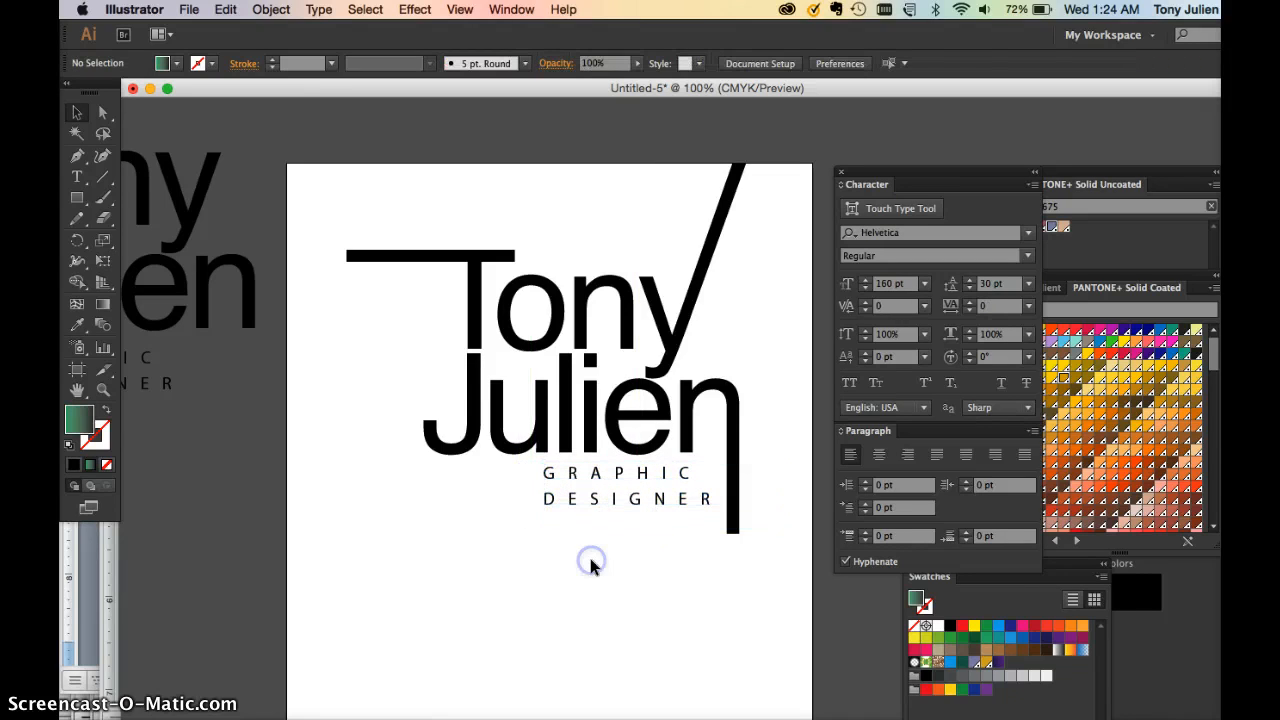
click(569, 429)
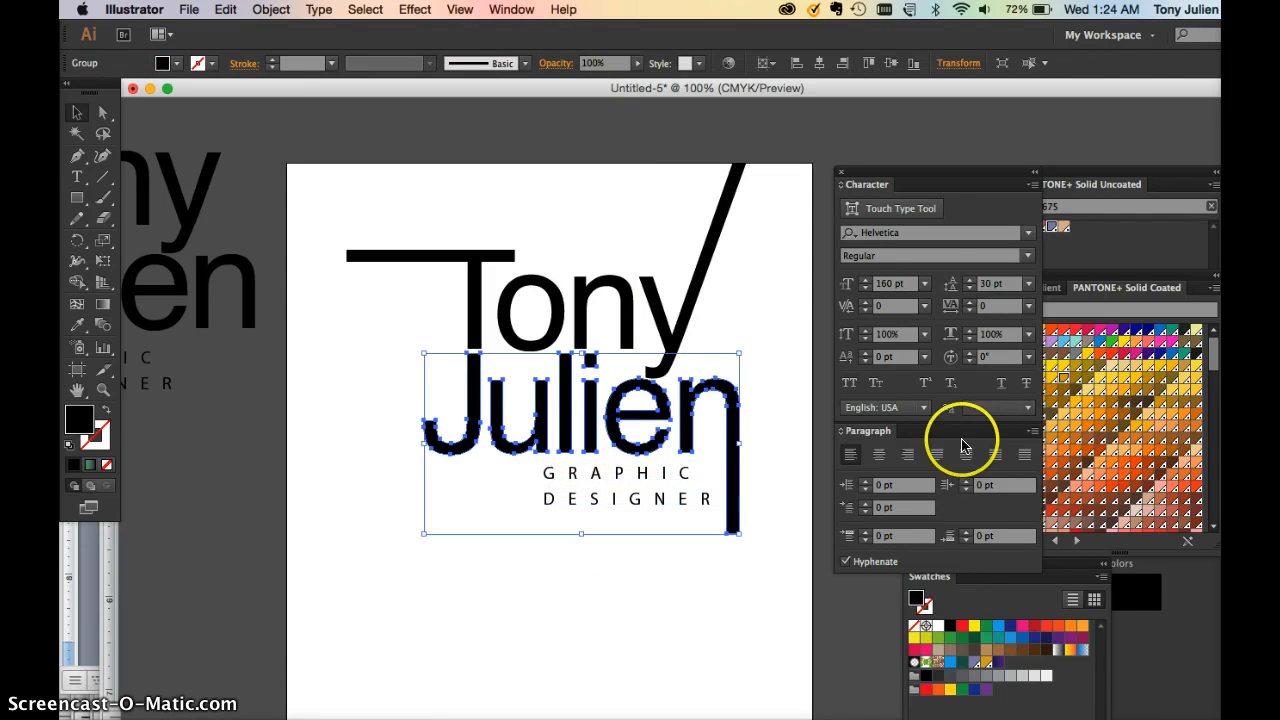
click(1063, 340)
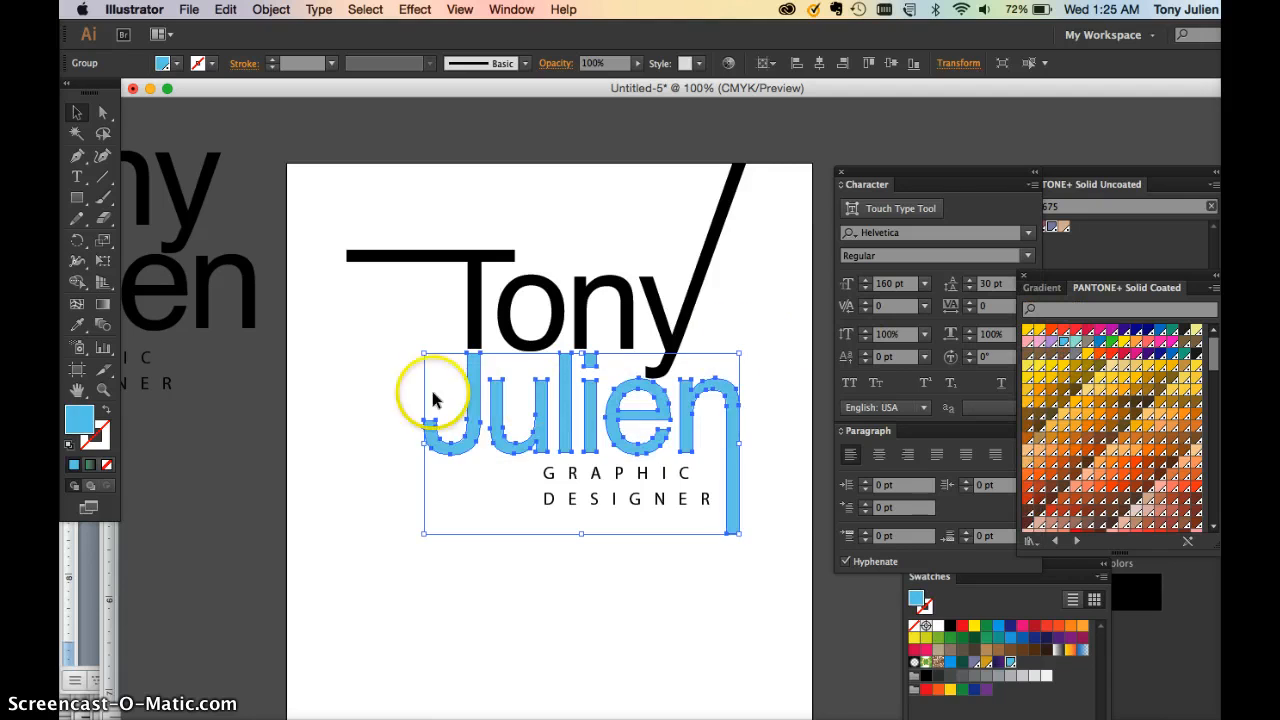
click(465, 292)
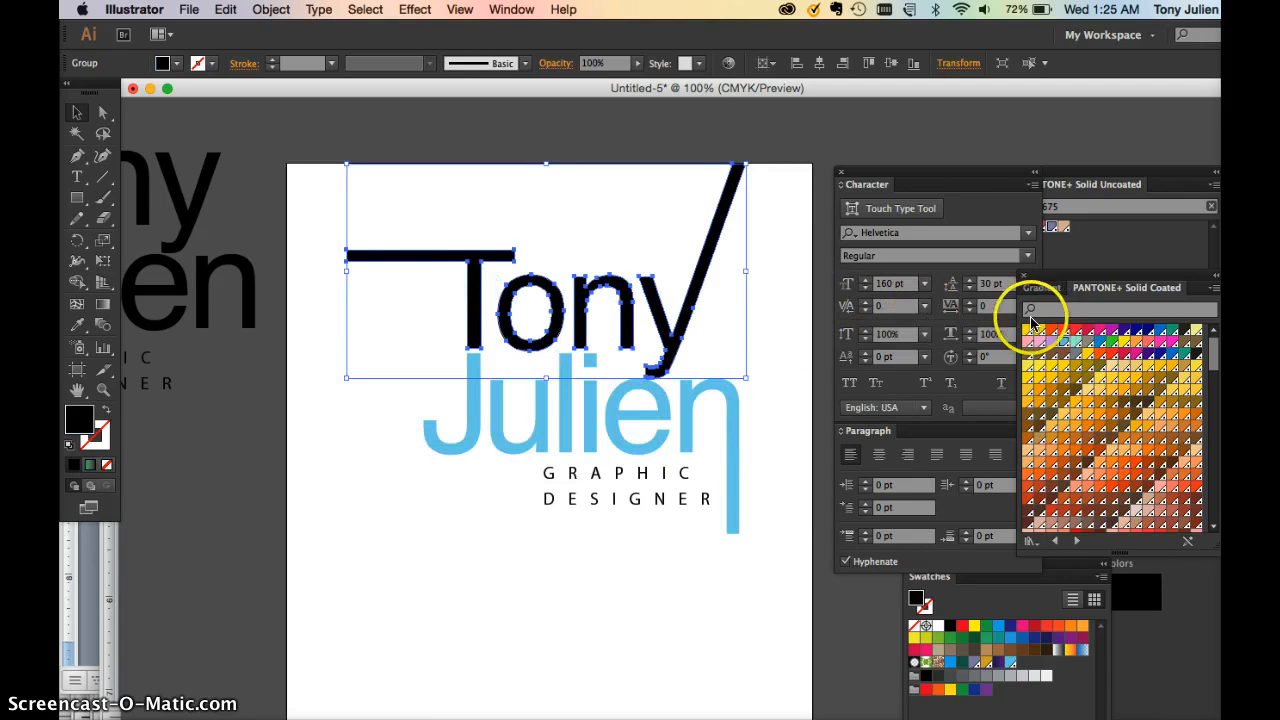
drag(1063, 278, 838, 288)
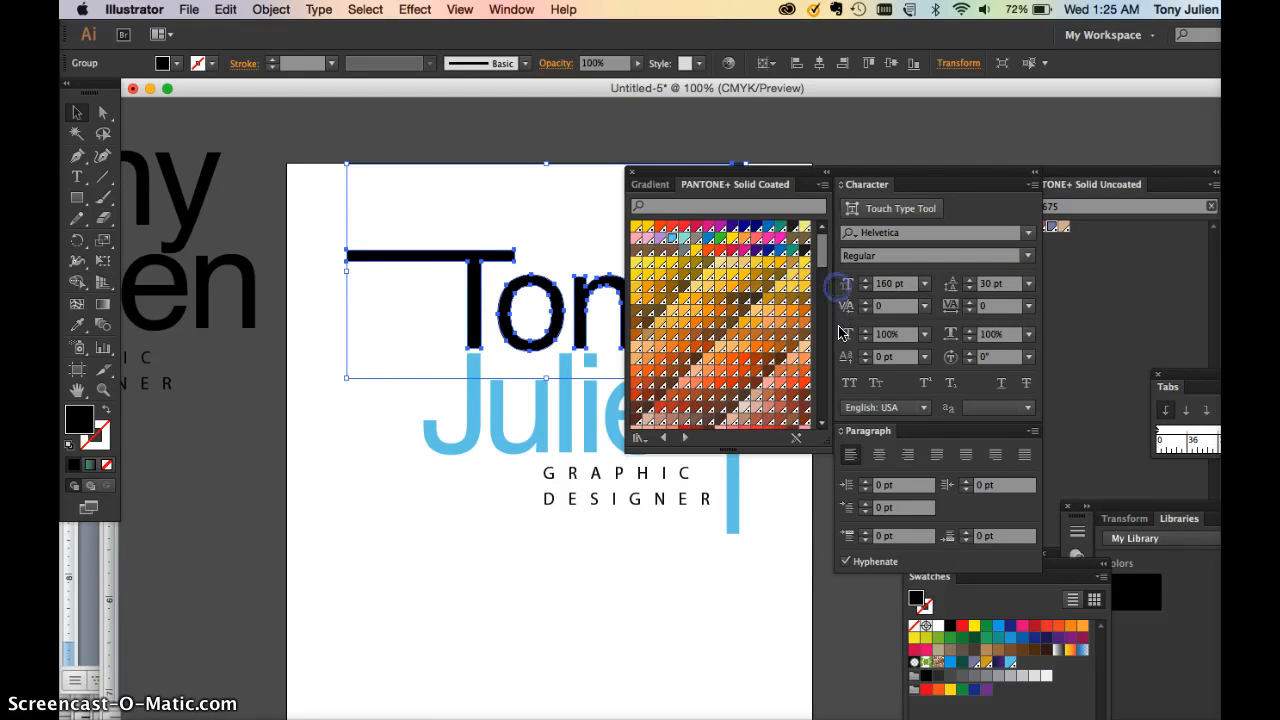
click(697, 226)
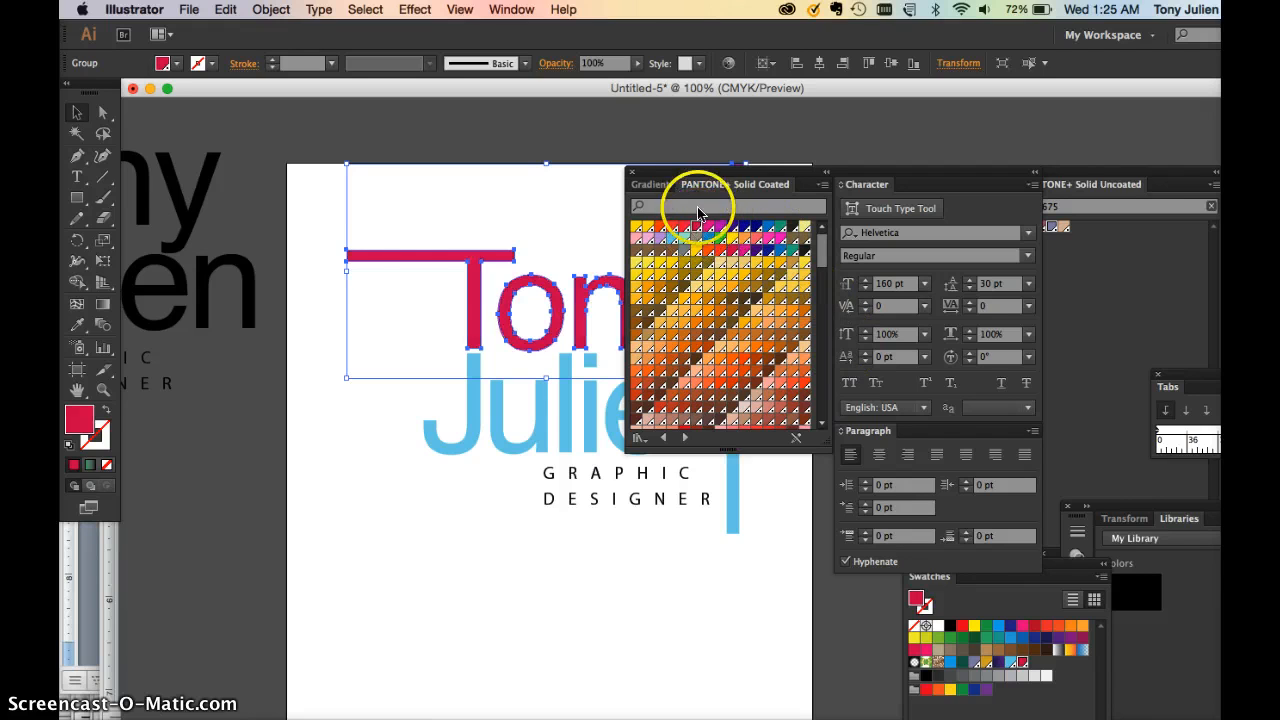
drag(690, 184, 871, 165)
click(796, 516)
Fill the Julien lettering with an orange Pantone swatch, briefly trying purple
click(730, 443)
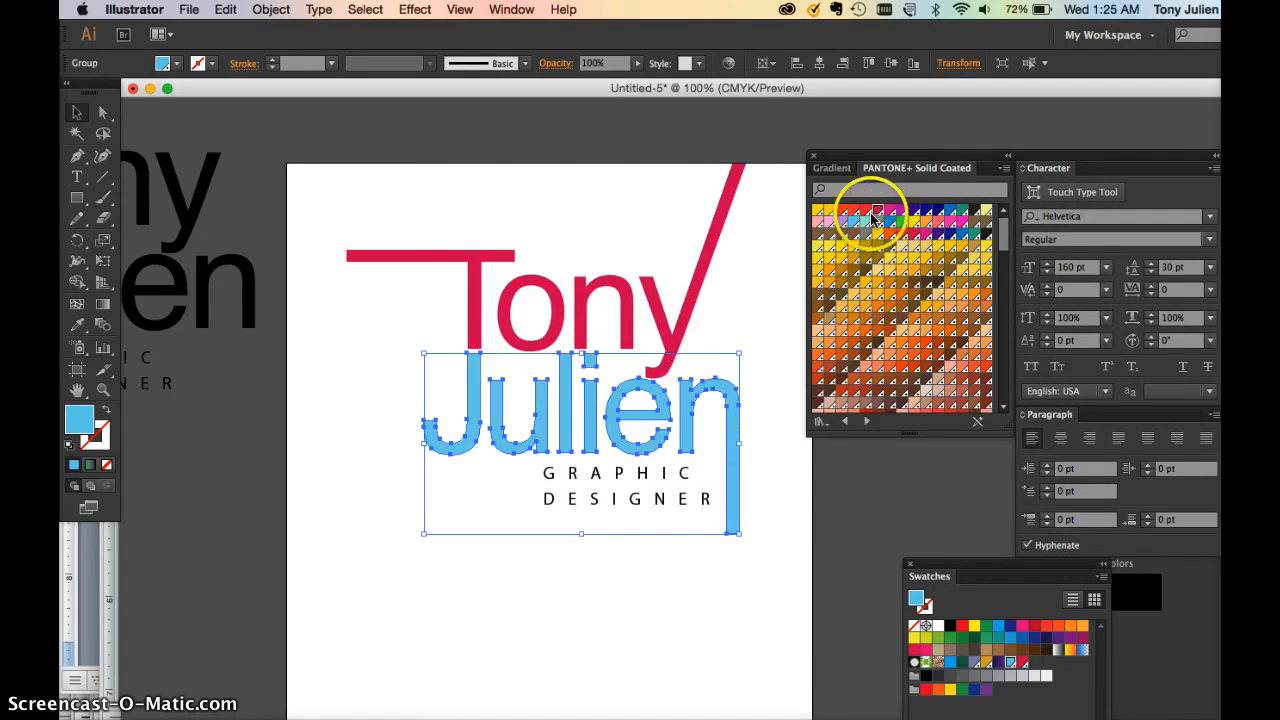
click(841, 216)
click(769, 455)
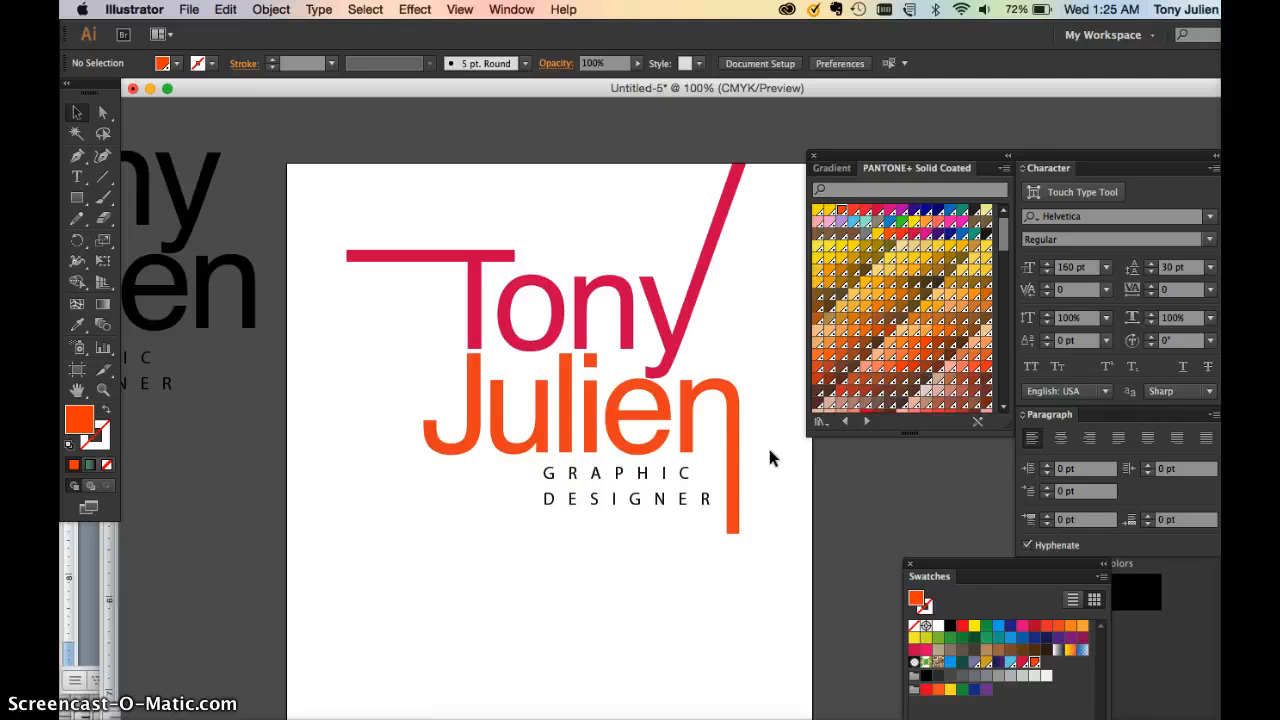
click(734, 446)
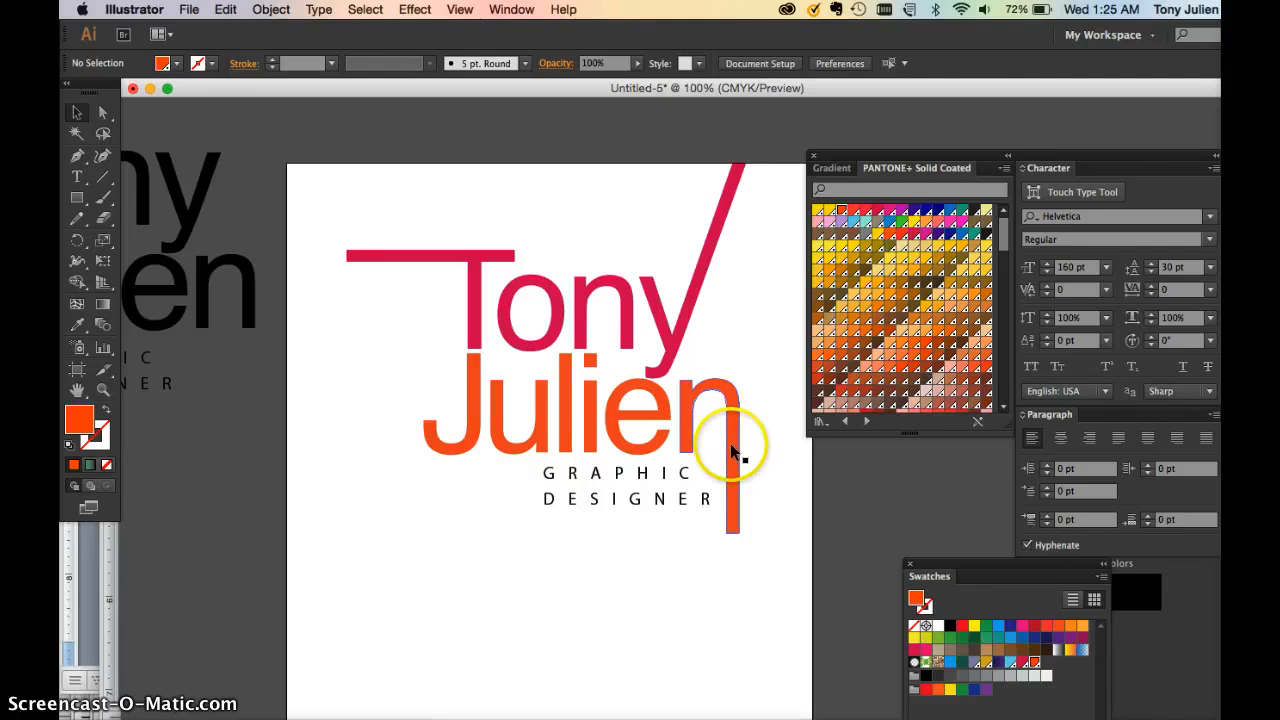
click(997, 662)
click(733, 638)
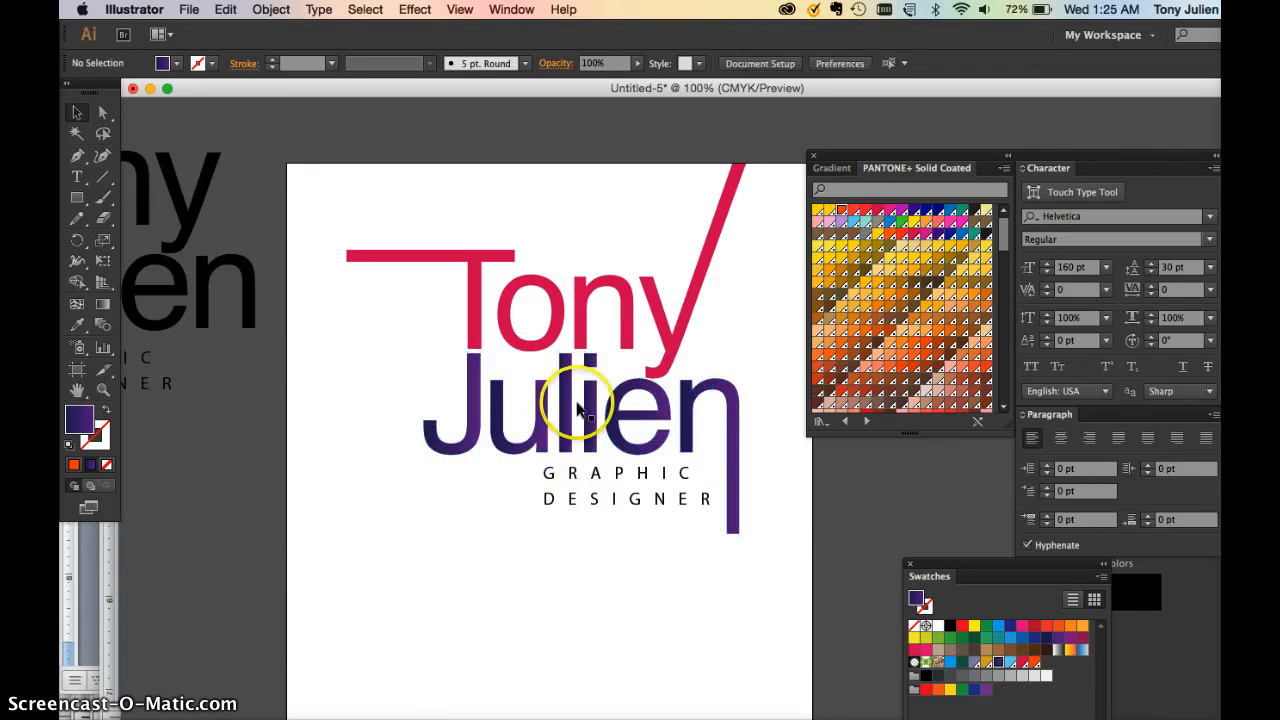
click(729, 584)
click(735, 495)
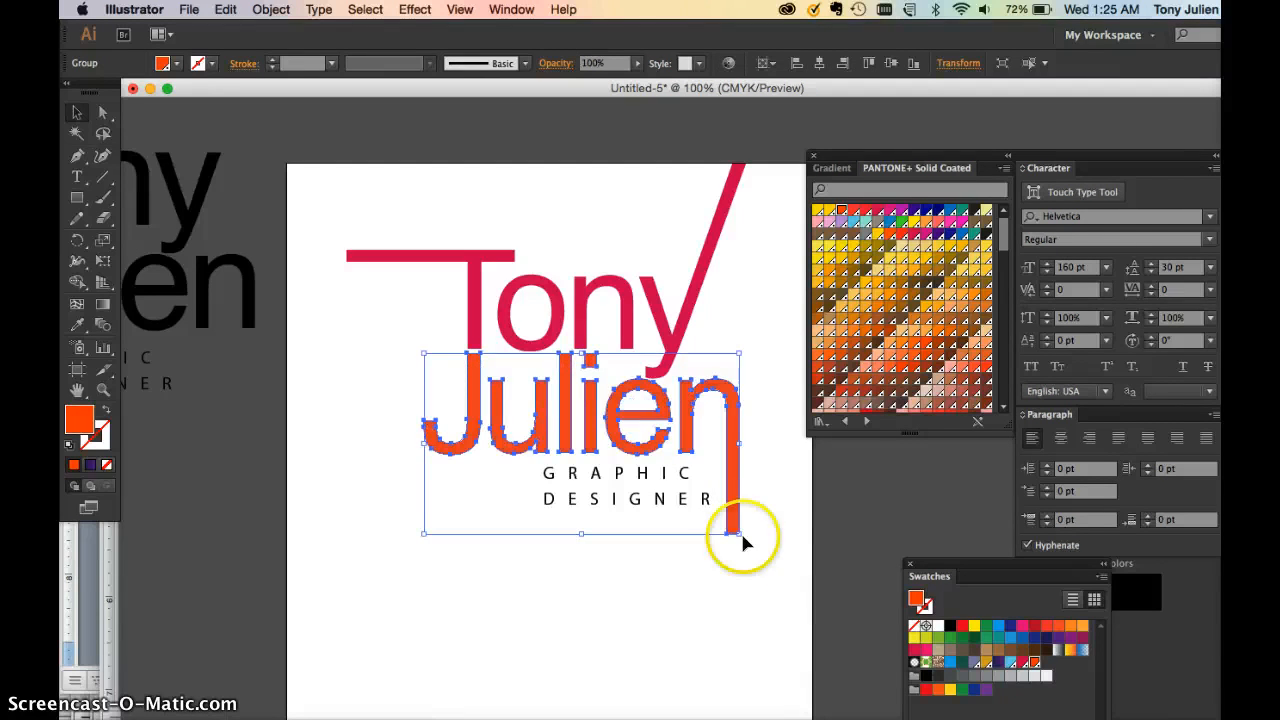
click(744, 575)
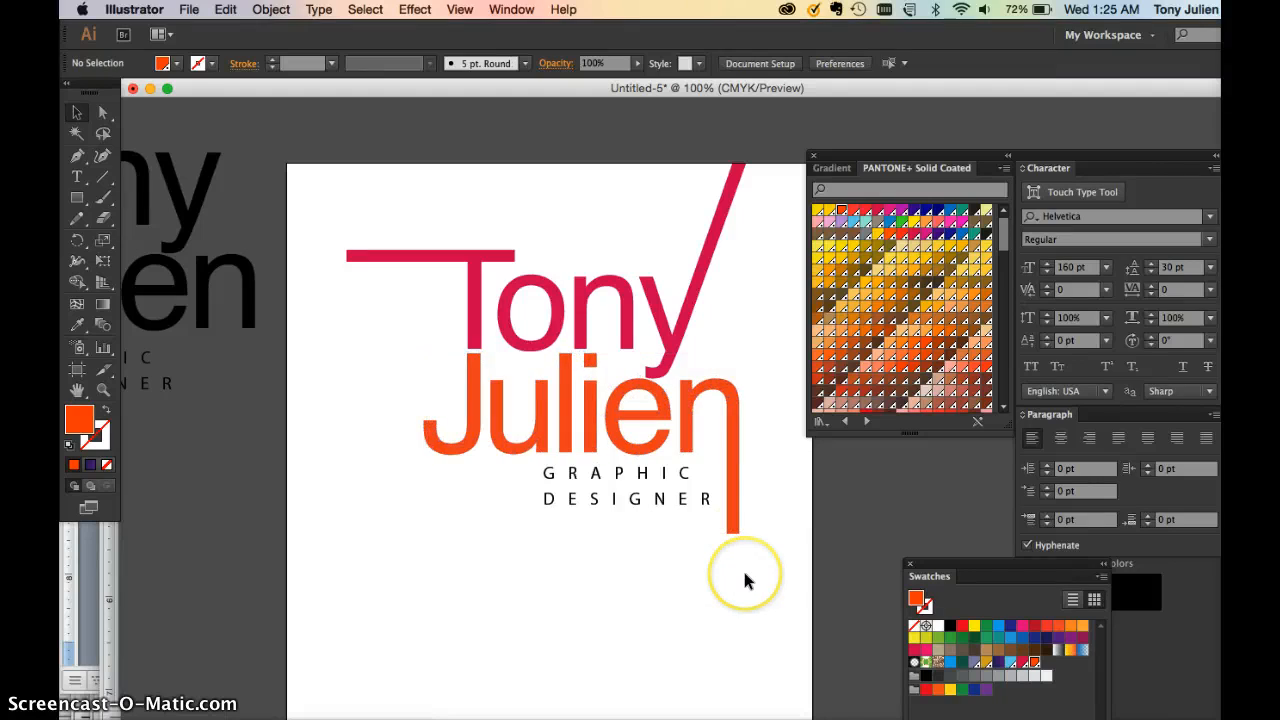
Nudge the GRAPHIC DESIGNER text slightly left with the arrow key
click(647, 507)
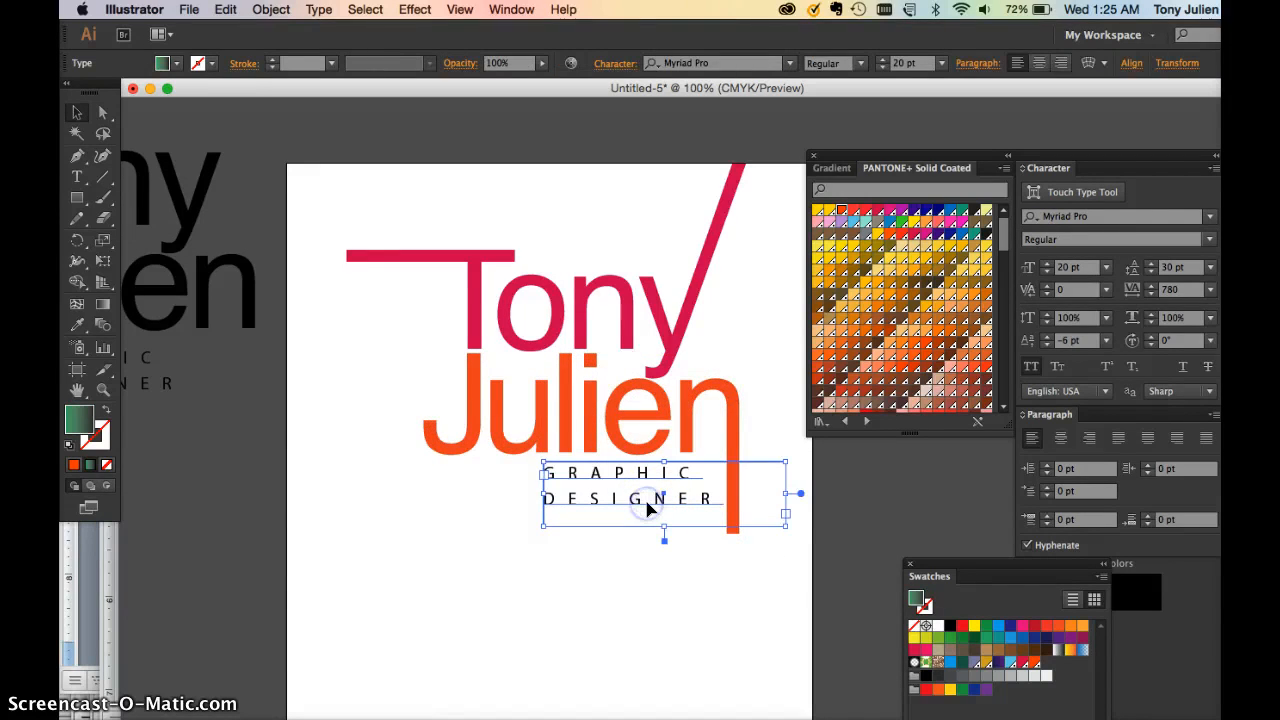
key(Left)
key(Left)
key(Left)
key(Left)
key(Left)
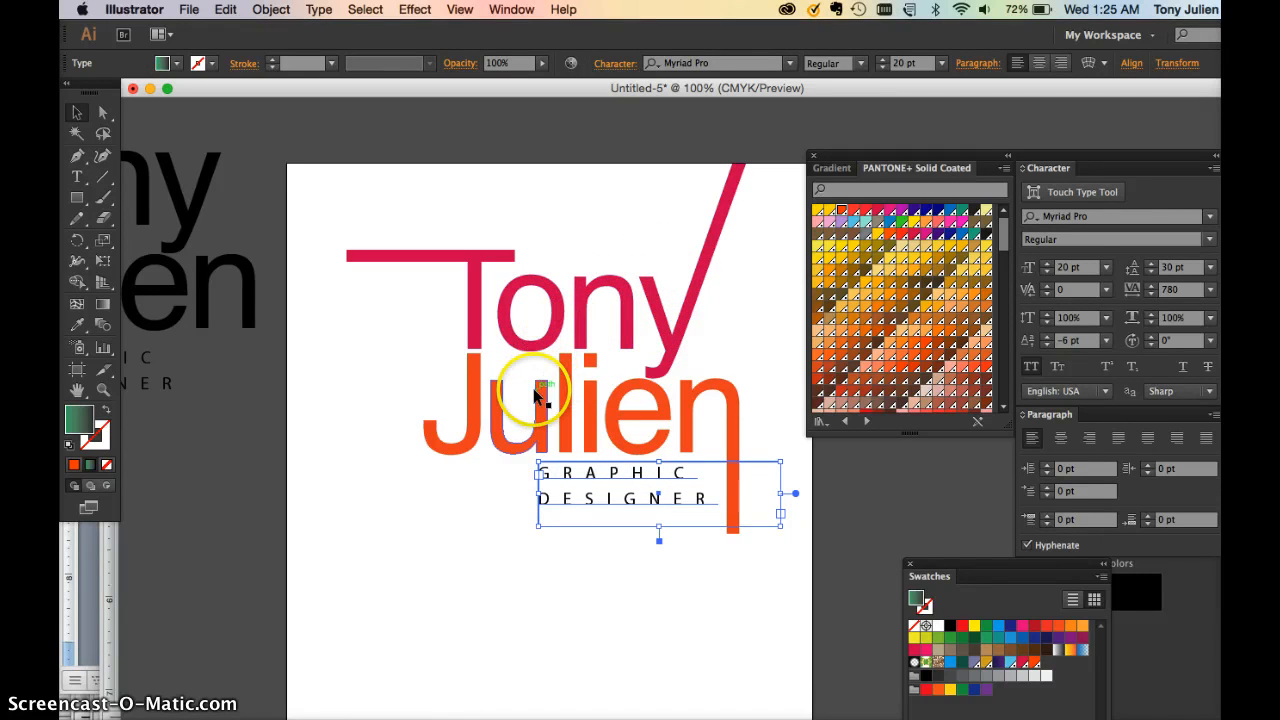
drag(516, 395, 631, 380)
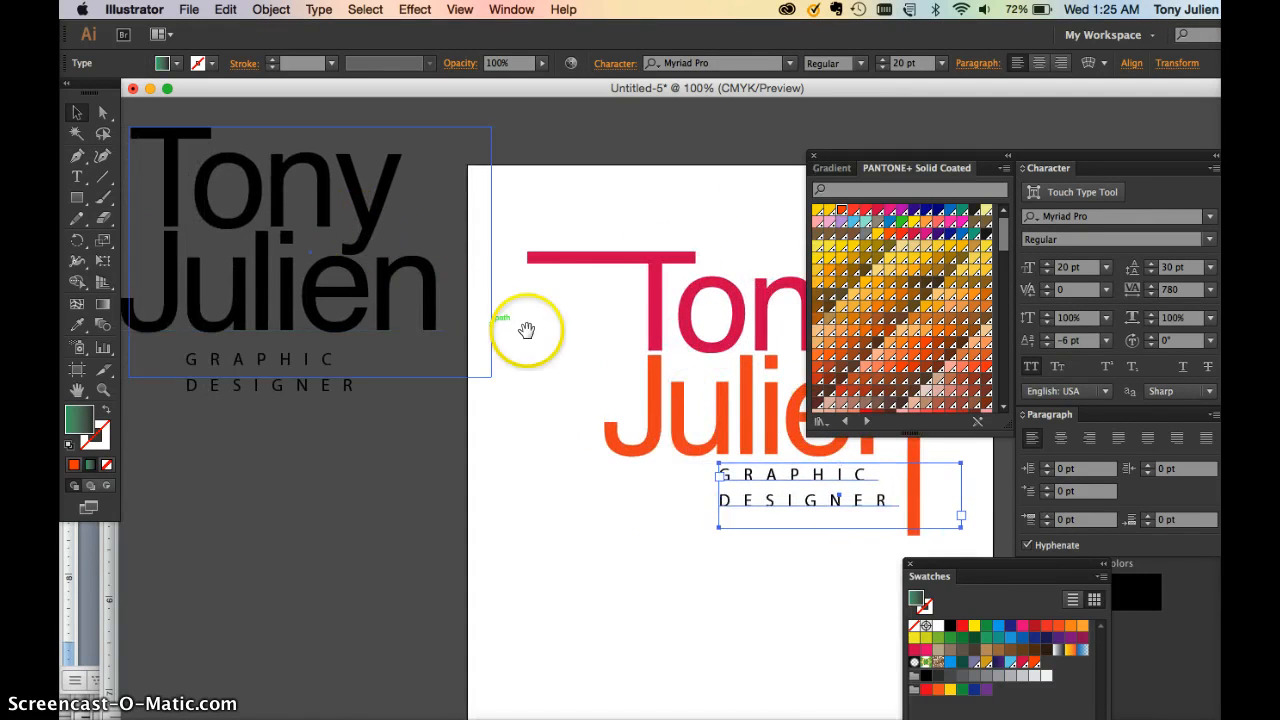
drag(523, 329, 317, 330)
Lasso-select the anchor points of the T's stem and crossbar
click(420, 280)
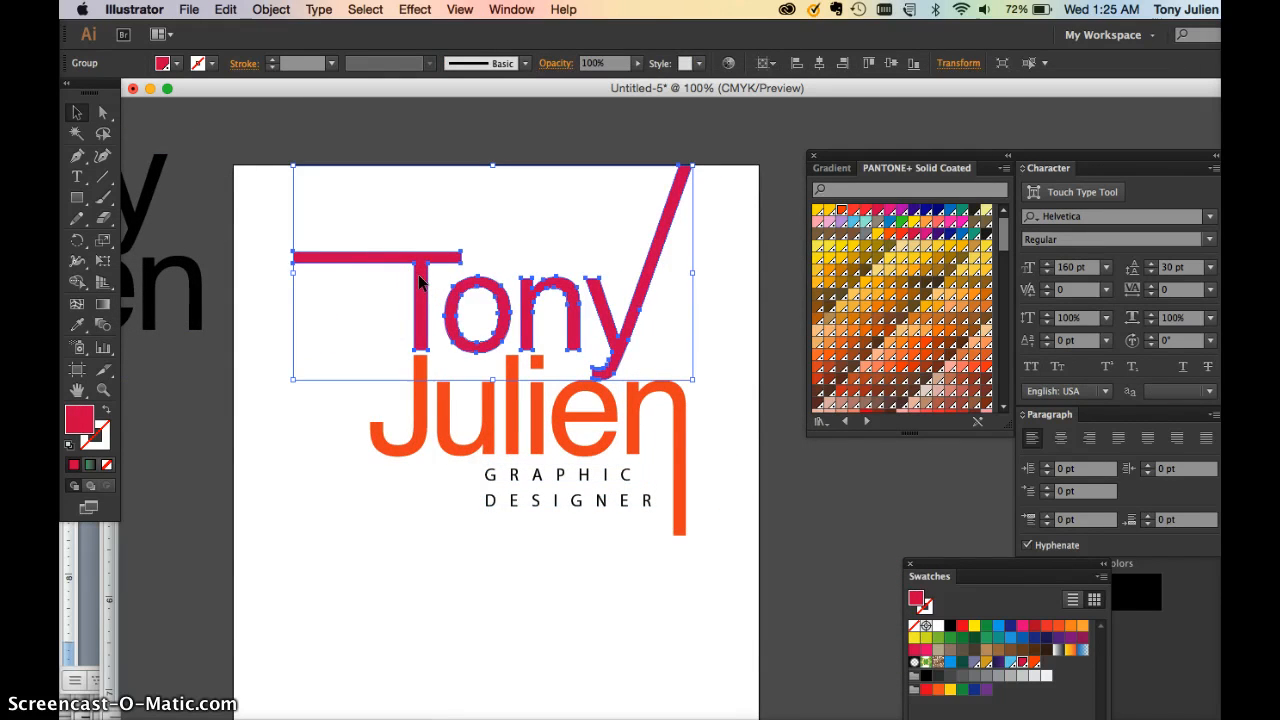
mouse_move(420, 280)
mouse_down()
mouse_move(417, 234)
mouse_move(423, 257)
mouse_up()
click(103, 113)
click(429, 207)
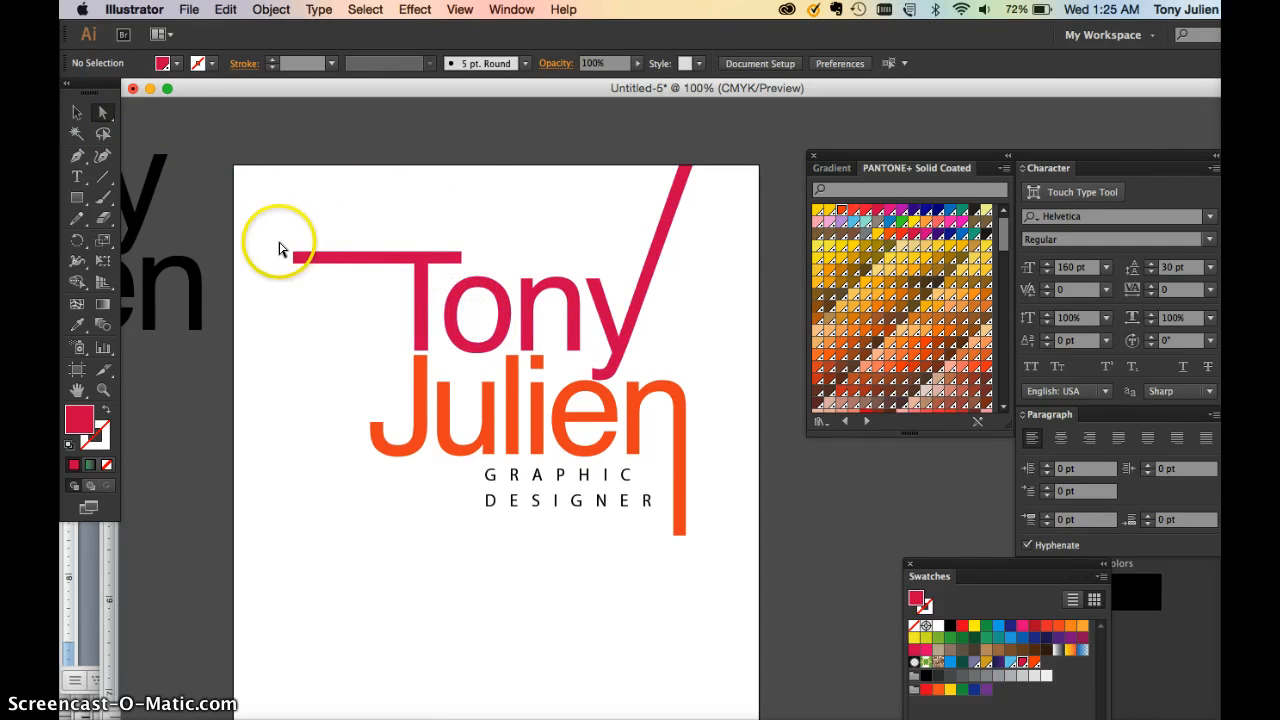
click(100, 135)
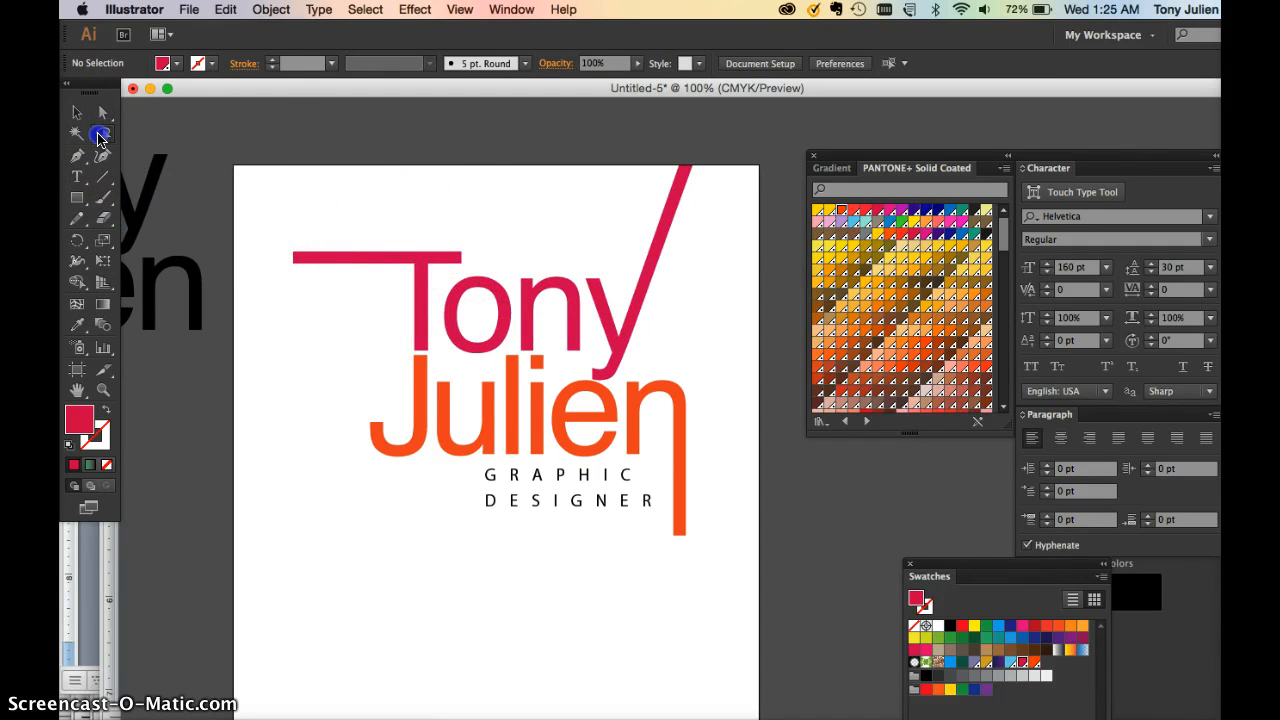
mouse_move(278, 245)
mouse_down()
mouse_move(280, 280)
mouse_move(399, 353)
mouse_up()
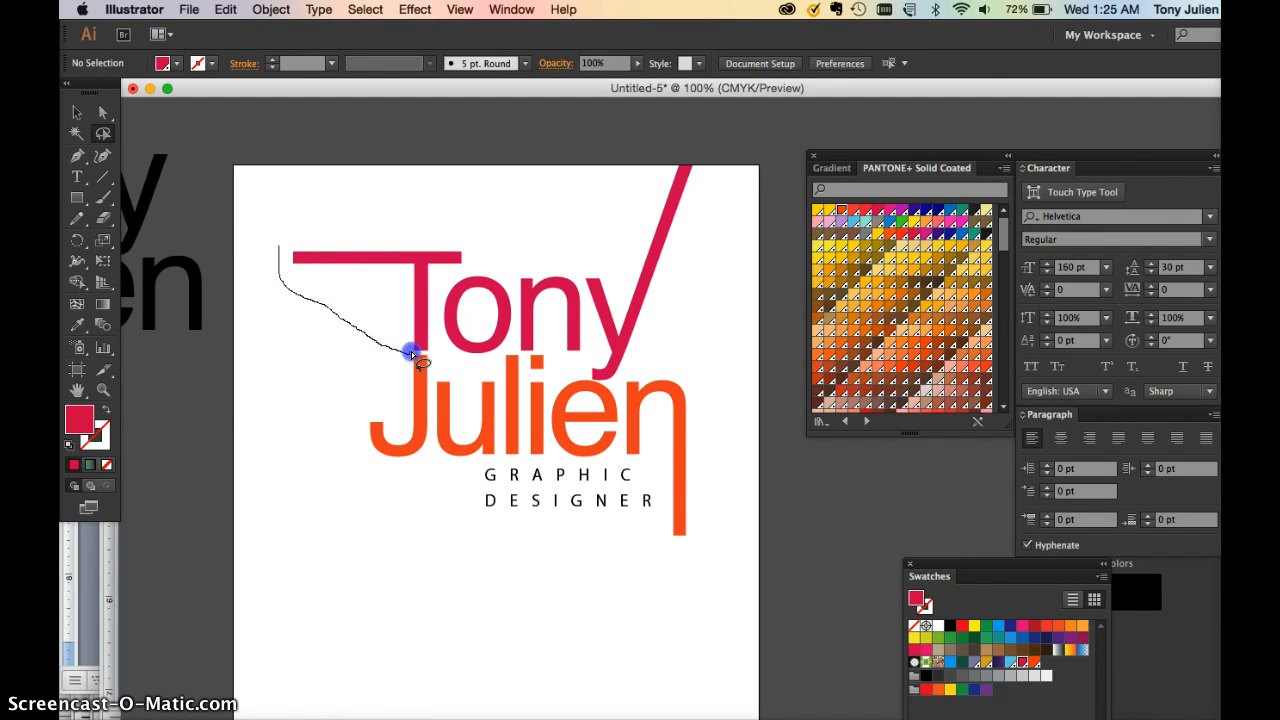
mouse_move(423, 353)
mouse_down()
mouse_move(442, 281)
mouse_move(484, 264)
mouse_move(475, 246)
mouse_move(282, 247)
mouse_up()
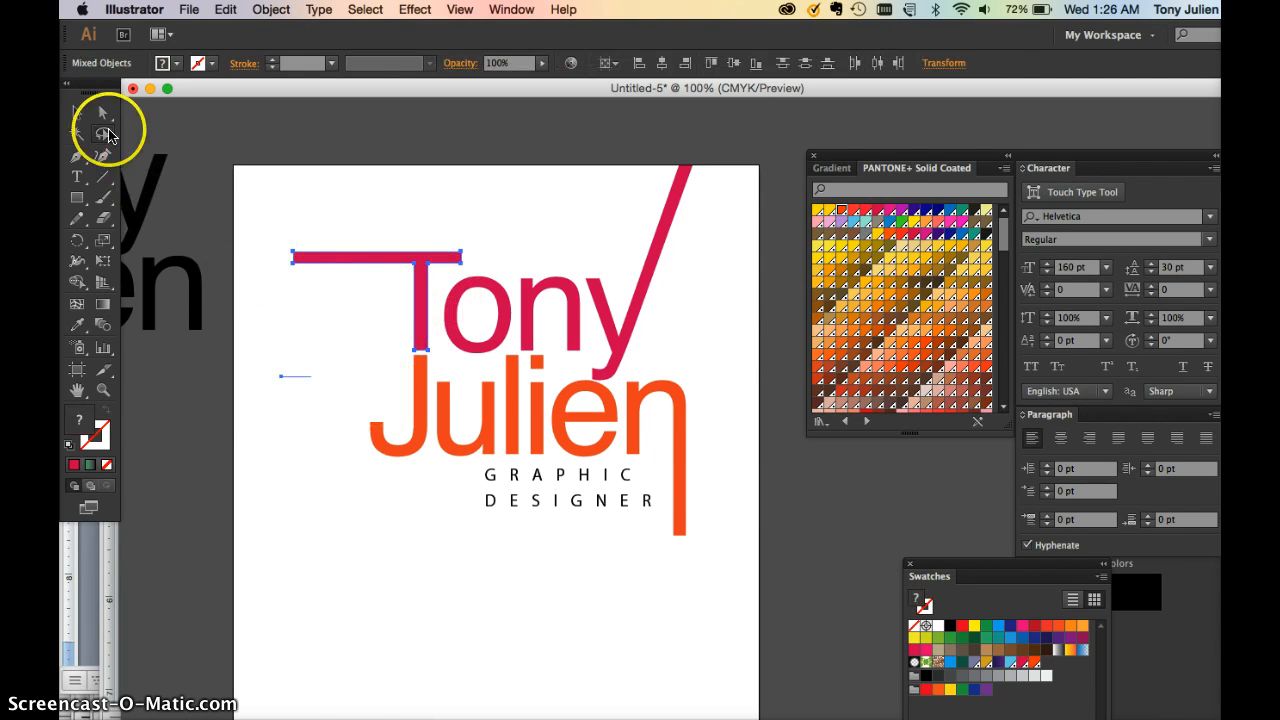
Drag the selected T anchors sideways to a new position
click(101, 114)
click(410, 295)
click(310, 297)
drag(420, 310, 471, 294)
drag(378, 330, 366, 313)
click(477, 524)
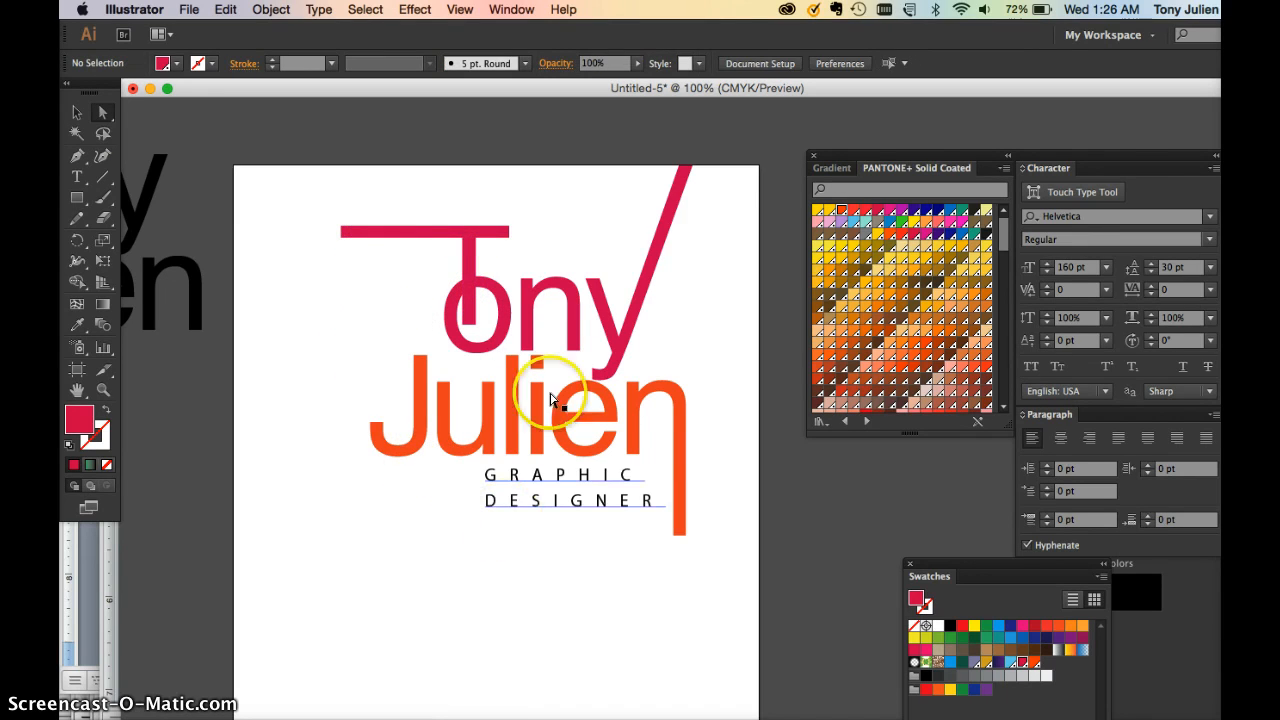
Reselect the Tony outlines and undo the T moves twice
click(78, 112)
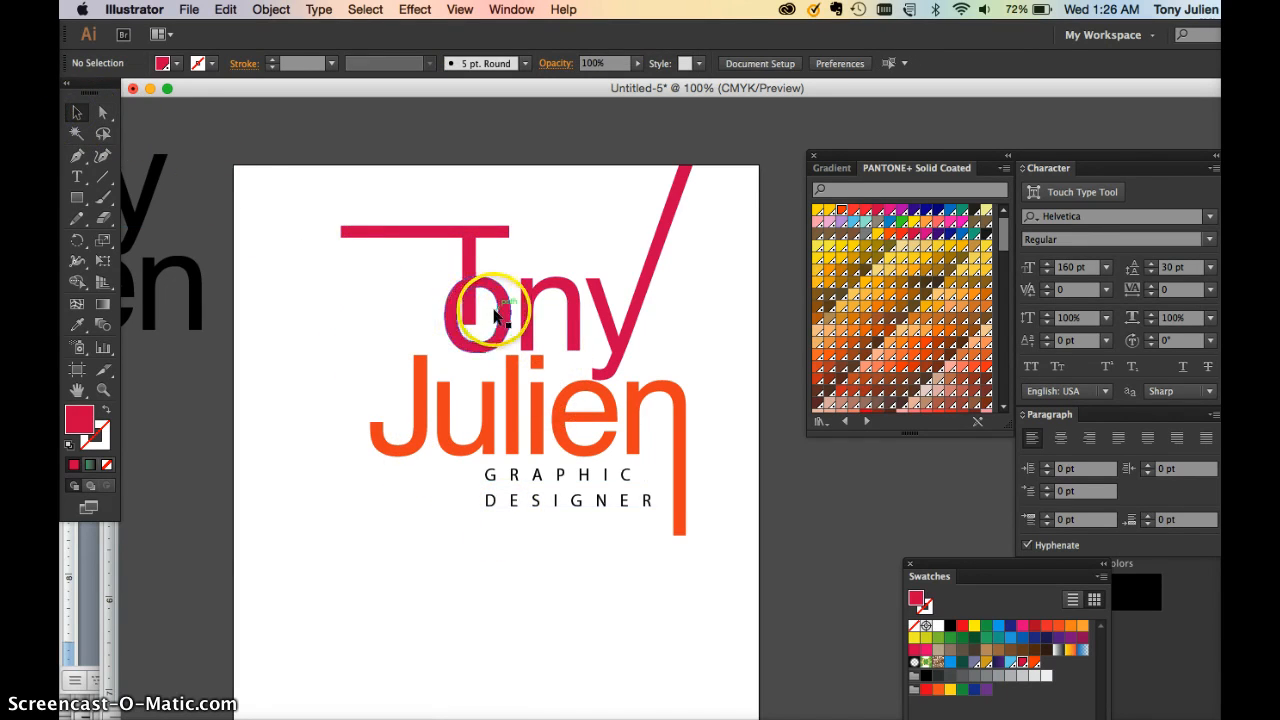
click(490, 302)
click(103, 113)
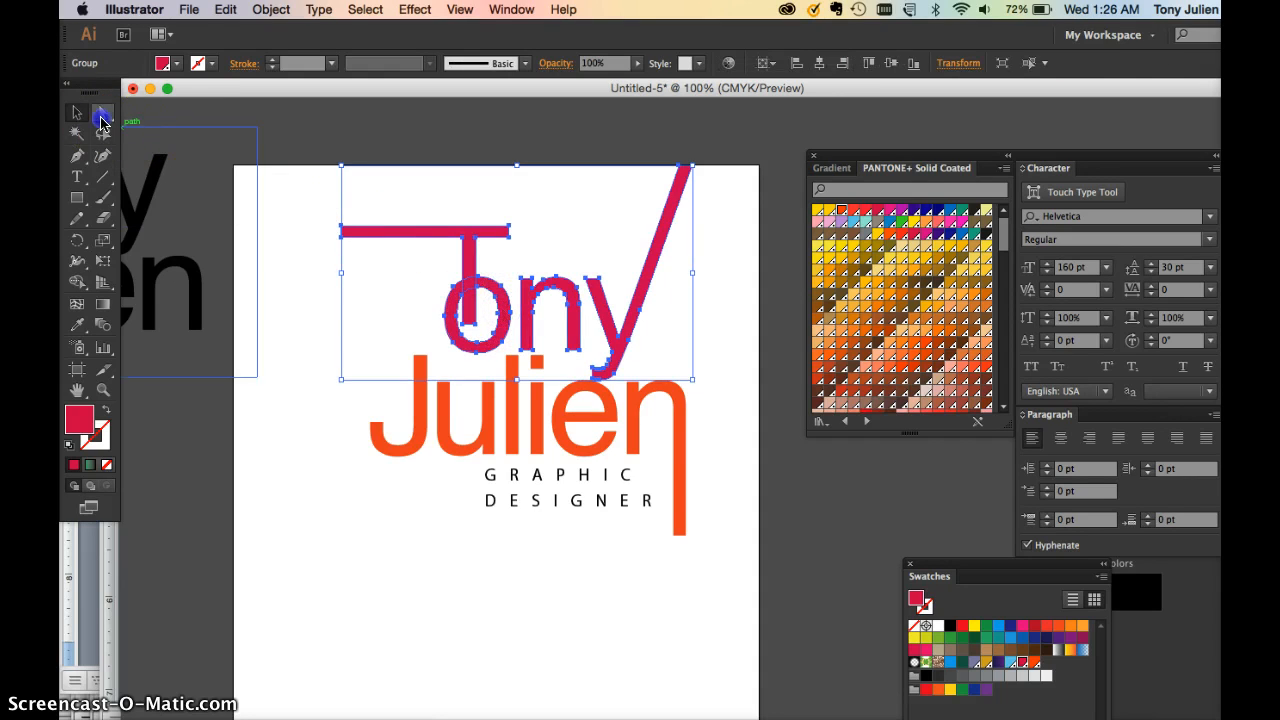
click(502, 245)
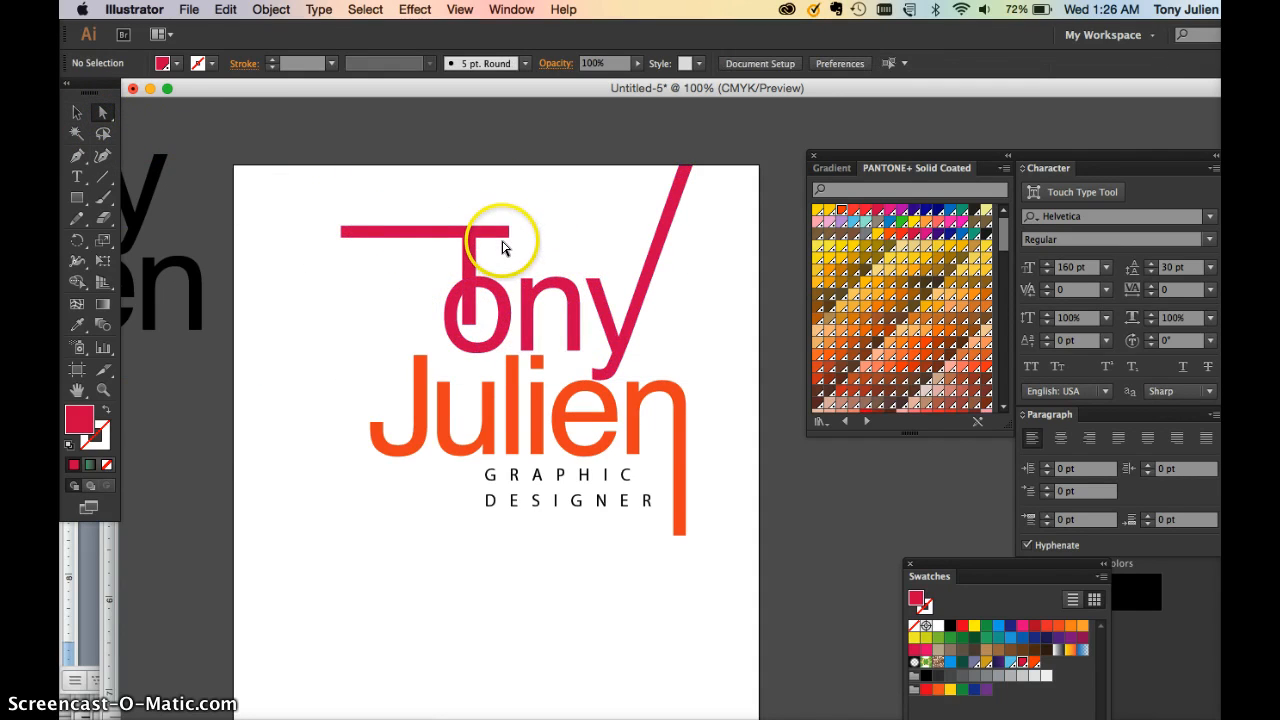
click(340, 268)
key(super+z)
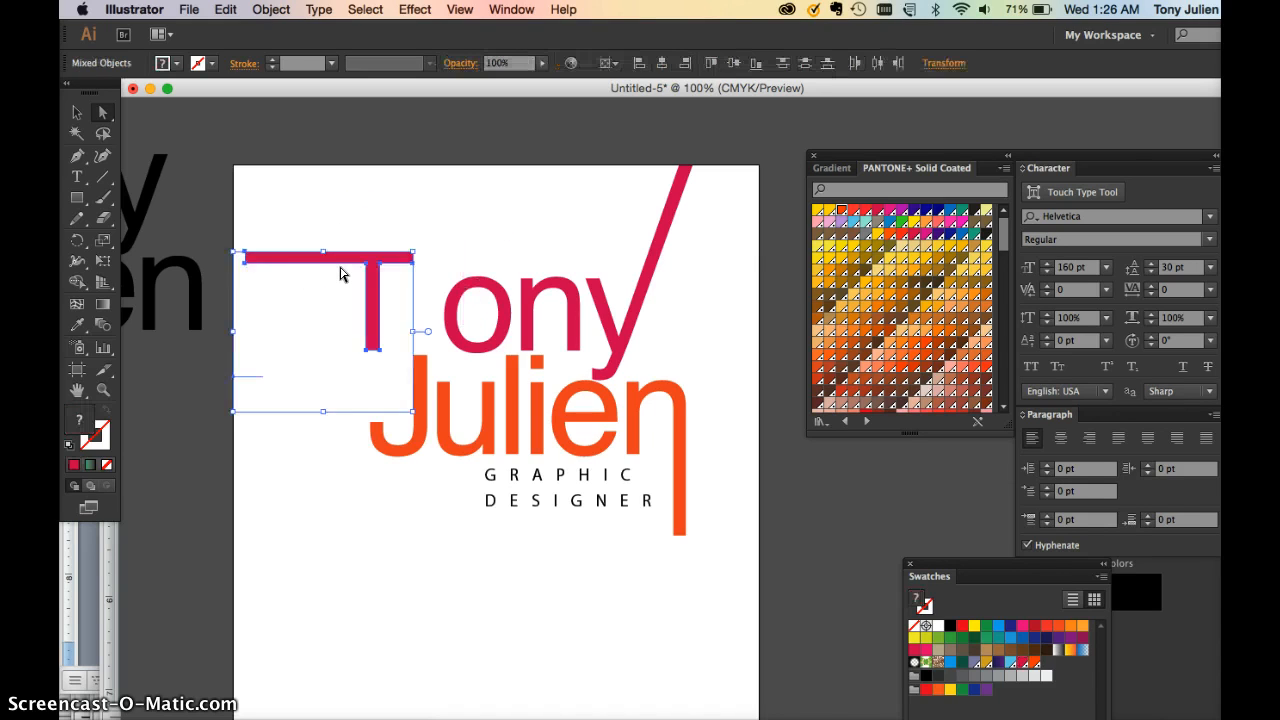
key(super+z)
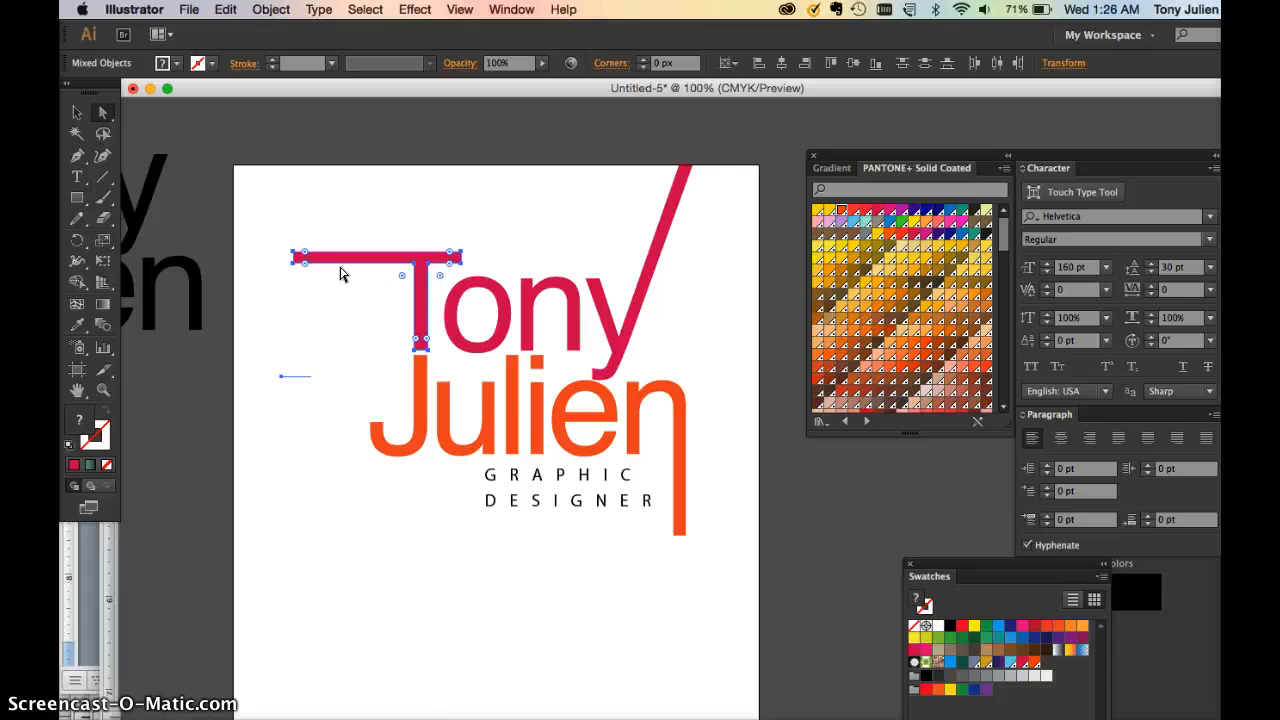
click(117, 688)
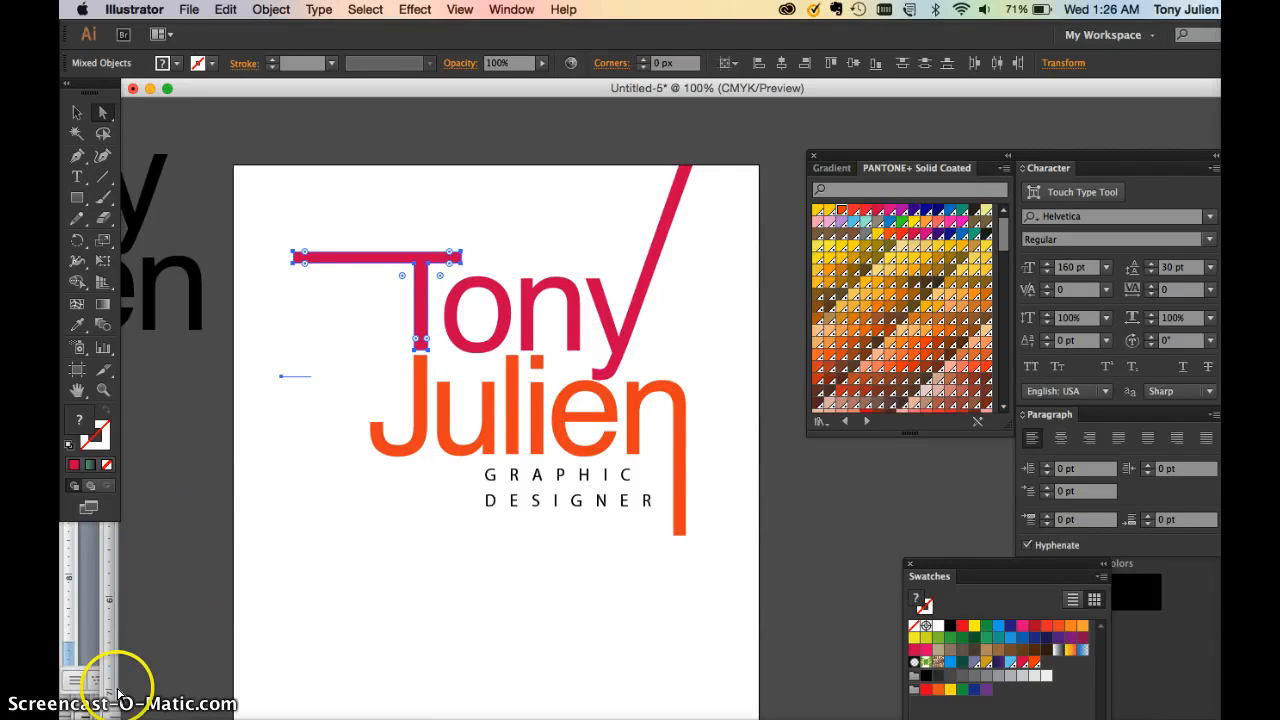